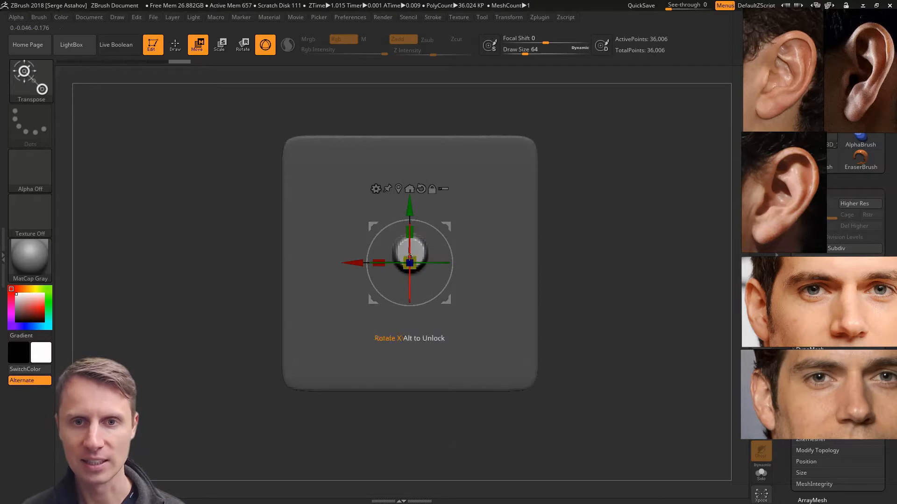
# Enlarge the raised ear form on the plate, narrow its width, and bring it closer to the plate
pyautogui.moveTo(409, 257); pyautogui.dragTo(393, 215)
pyautogui.moveTo(227, 201); pyautogui.dragTo(248, 202)
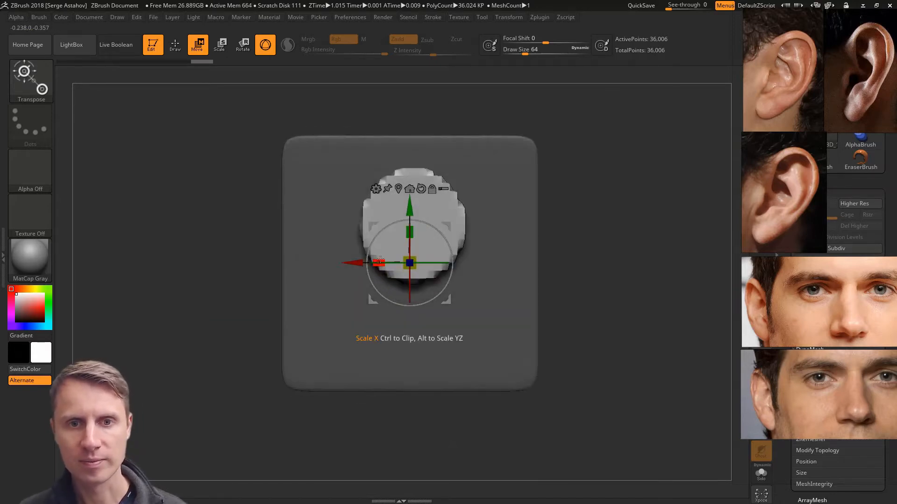
pyautogui.moveTo(379, 262); pyautogui.dragTo(386, 263)
pyautogui.keyDown('shift'); pyautogui.moveTo(214, 205); pyautogui.dragTo(248, 205); pyautogui.keyUp('shift')
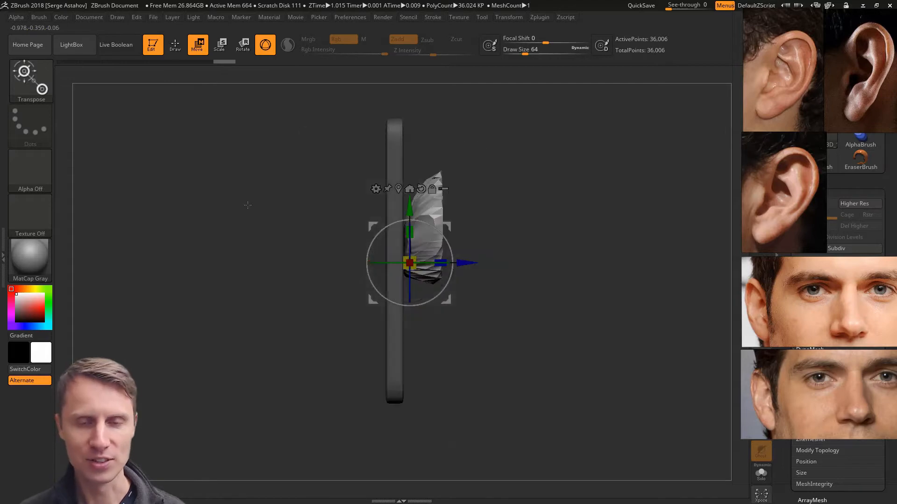
pyautogui.moveTo(459, 262); pyautogui.dragTo(398, 258)
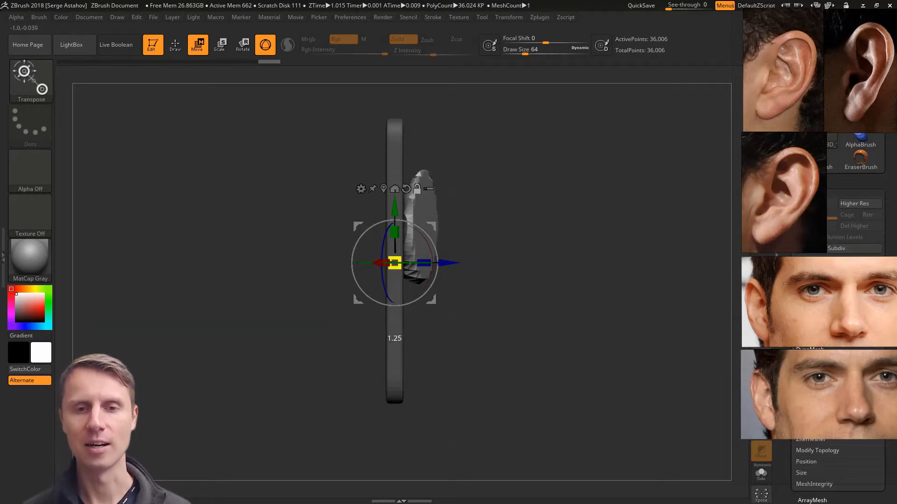
pyautogui.moveTo(410, 260); pyautogui.dragTo(406, 260)
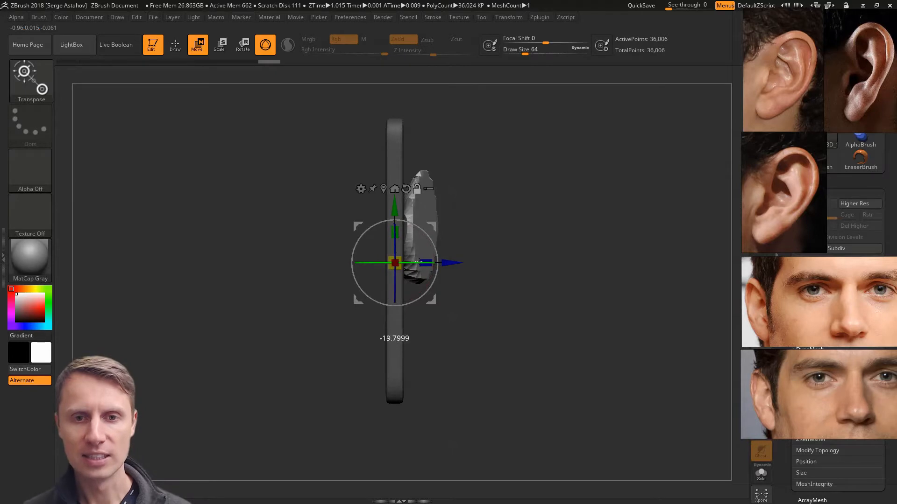
# Tilt the top of the ear form outward from the plate and backward in side view, then shift it slightly backward
pyautogui.moveTo(422, 231); pyautogui.dragTo(434, 234)
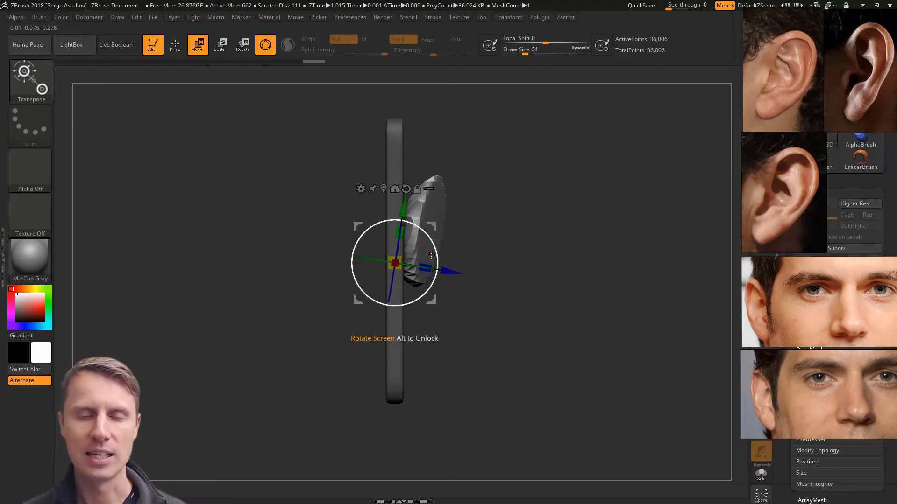
pyautogui.moveTo(443, 270); pyautogui.dragTo(506, 259)
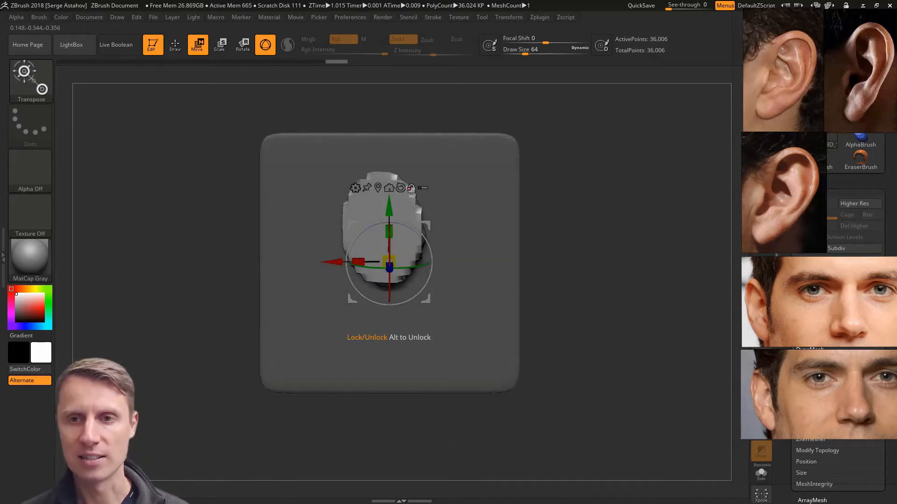
pyautogui.moveTo(389, 232); pyautogui.dragTo(432, 239)
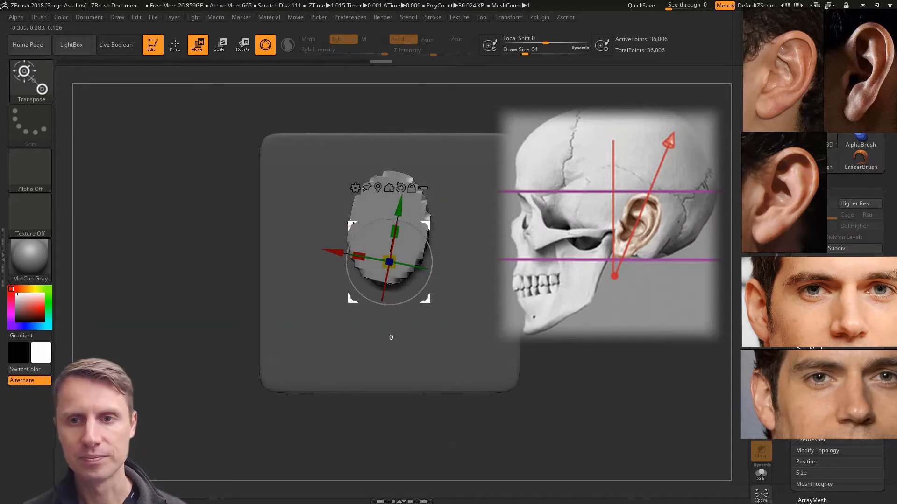
pyautogui.moveTo(351, 224); pyautogui.dragTo(374, 230)
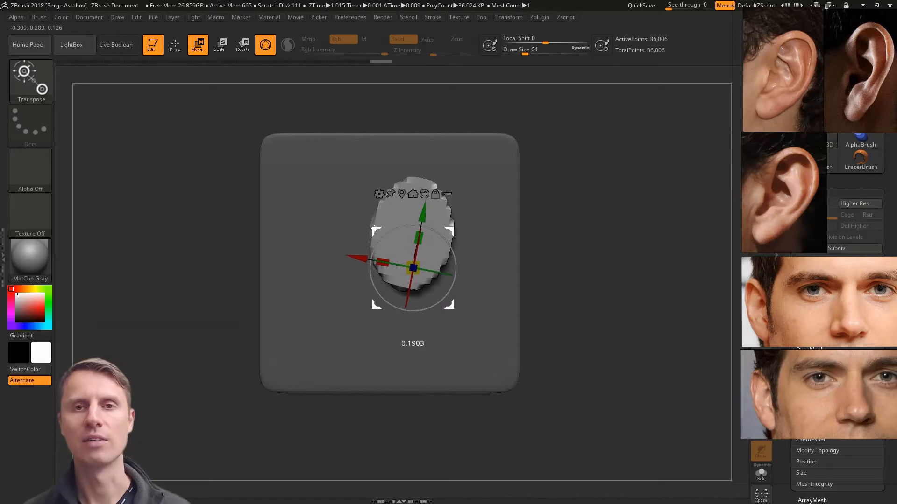
# Pull the ear form slightly away from the plate and refine its rotation, checking it from the side and front
pyautogui.moveTo(130, 209); pyautogui.dragTo(227, 216)
pyautogui.moveTo(293, 240); pyautogui.dragTo(287, 244)
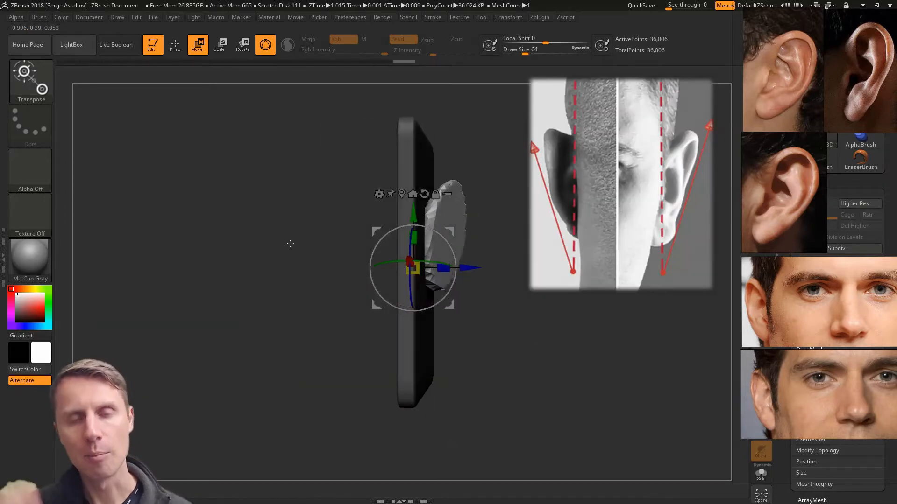
pyautogui.moveTo(466, 266); pyautogui.dragTo(470, 261)
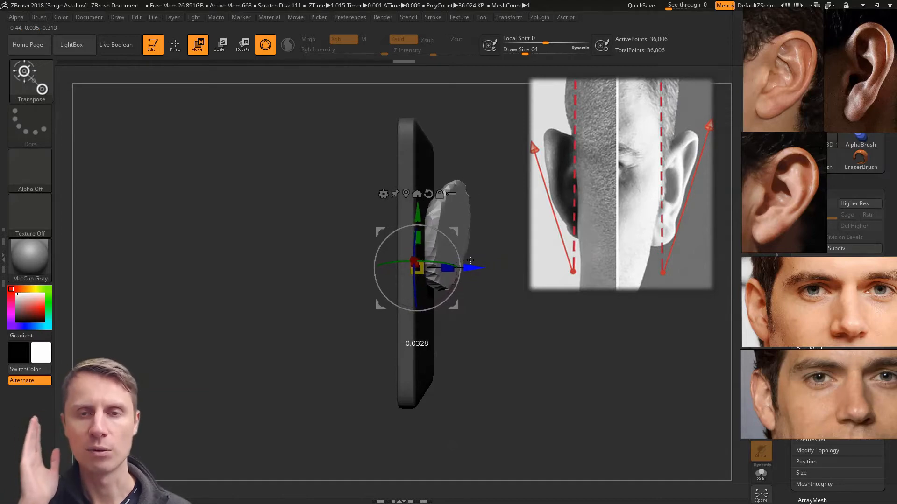
pyautogui.moveTo(511, 290); pyautogui.dragTo(495, 266)
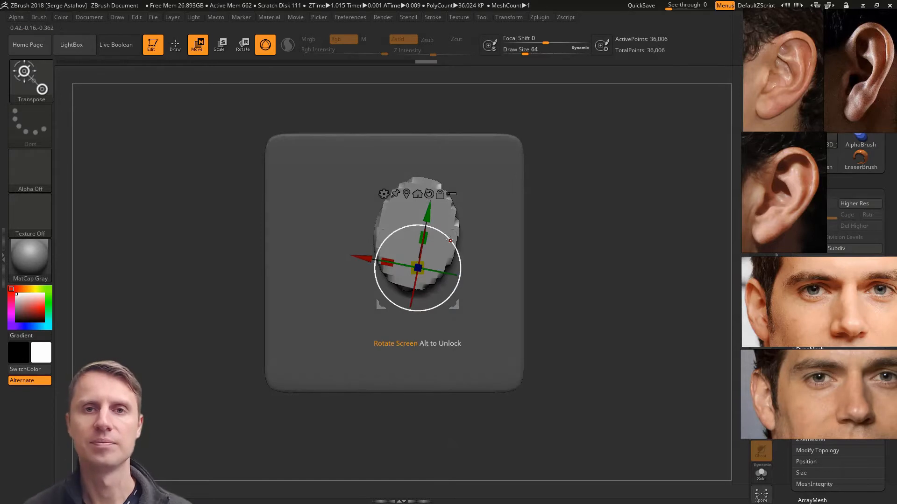
pyautogui.moveTo(449, 238); pyautogui.dragTo(455, 244)
pyautogui.moveTo(575, 267); pyautogui.dragTo(546, 271)
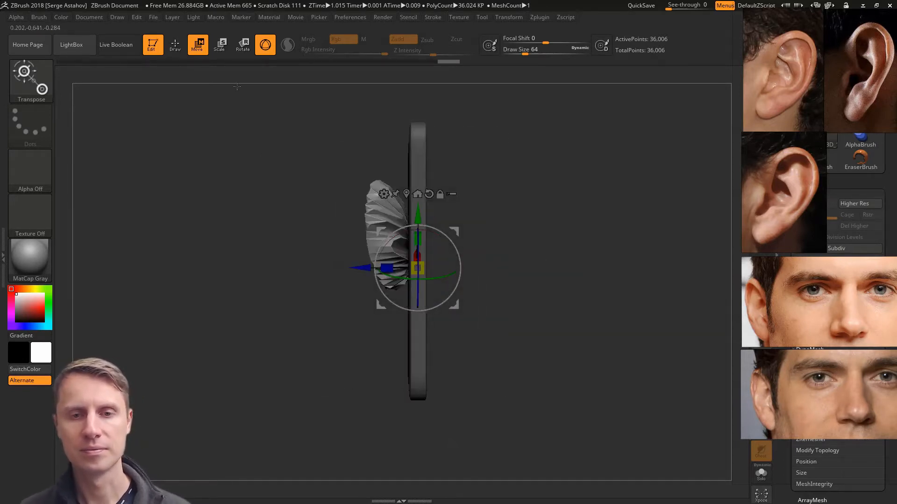
# Return to draw mode, enable Sculptris Pro, and smooth the jagged front face of the ear form
pyautogui.press('q')
pyautogui.moveTo(260, 226)
pyautogui.mouseDown()
pyautogui.moveTo(244, 220)
pyautogui.moveTo(239, 245)
pyautogui.moveTo(254, 247)
pyautogui.mouseUp()
pyautogui.click(287, 46)
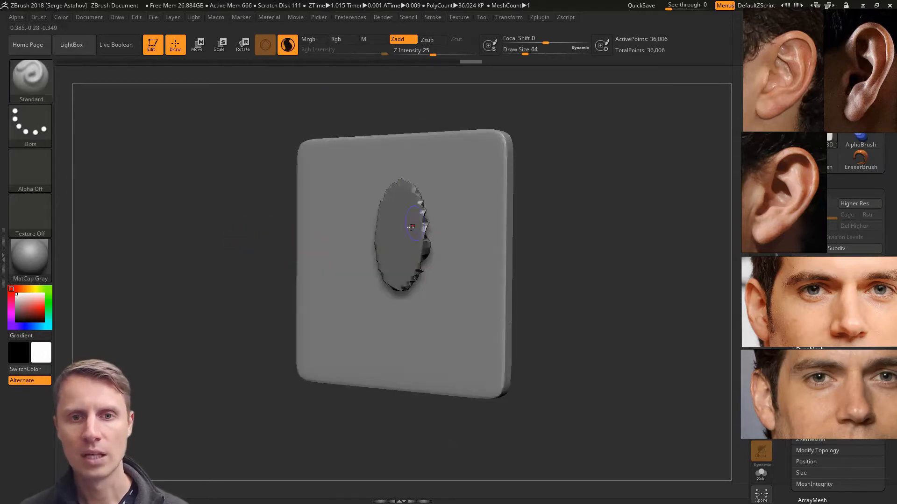
pyautogui.moveTo(411, 227)
pyautogui.keyDown('shift'); pyautogui.mouseDown()
pyautogui.moveTo(422, 217)
pyautogui.moveTo(410, 186)
pyautogui.moveTo(407, 272)
pyautogui.mouseUp(); pyautogui.keyUp('shift')
pyautogui.moveTo(256, 210); pyautogui.dragTo(230, 216)
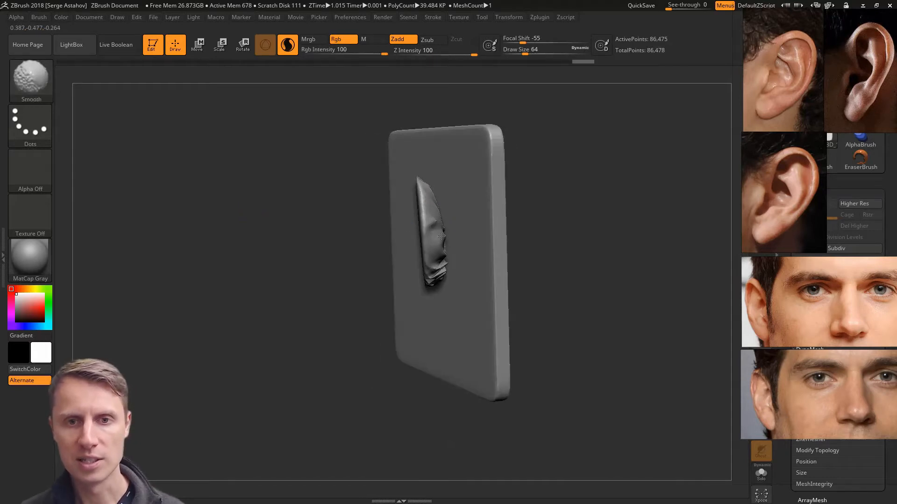
# Smooth the back and outer rim of the ear form where it meets the plate
pyautogui.keyDown('shift'); pyautogui.moveTo(434, 245); pyautogui.dragTo(429, 224); pyautogui.keyUp('shift')
pyautogui.moveTo(367, 202); pyautogui.dragTo(352, 216)
pyautogui.moveTo(456, 230)
pyautogui.keyDown('shift'); pyautogui.mouseDown()
pyautogui.moveTo(444, 274)
pyautogui.moveTo(445, 255)
pyautogui.mouseUp(); pyautogui.keyUp('shift')
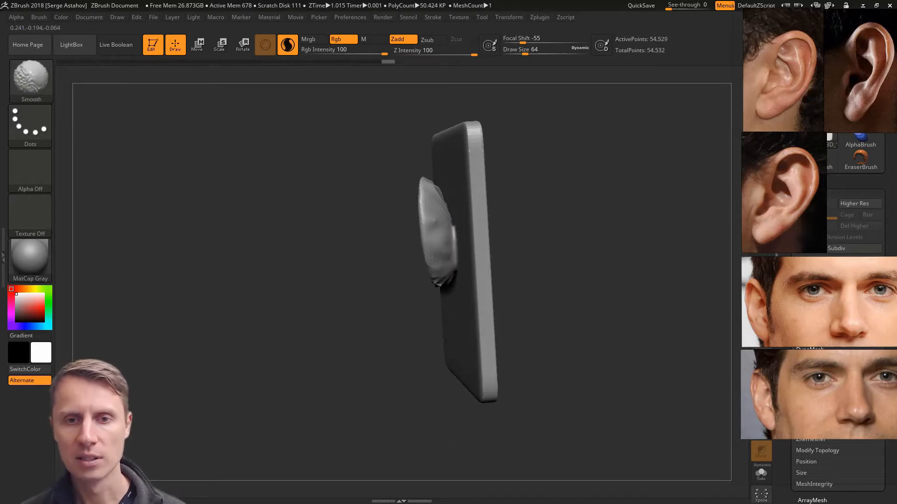
pyautogui.keyDown('shift'); pyautogui.moveTo(436, 217); pyautogui.dragTo(438, 254); pyautogui.keyUp('shift')
pyautogui.moveTo(350, 188); pyautogui.dragTo(346, 230)
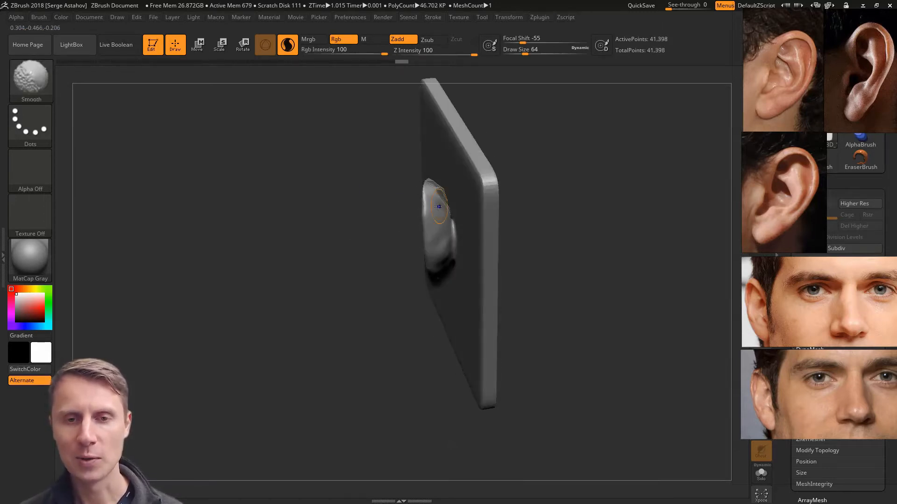
pyautogui.keyDown('shift'); pyautogui.moveTo(446, 205); pyautogui.dragTo(446, 211); pyautogui.keyUp('shift')
# Smooth the remaining ridges along the opposite side and lower end of the ear form
pyautogui.moveTo(329, 186); pyautogui.dragTo(369, 197)
pyautogui.moveTo(248, 156)
pyautogui.mouseDown()
pyautogui.moveTo(280, 180)
pyautogui.moveTo(302, 182)
pyautogui.mouseUp()
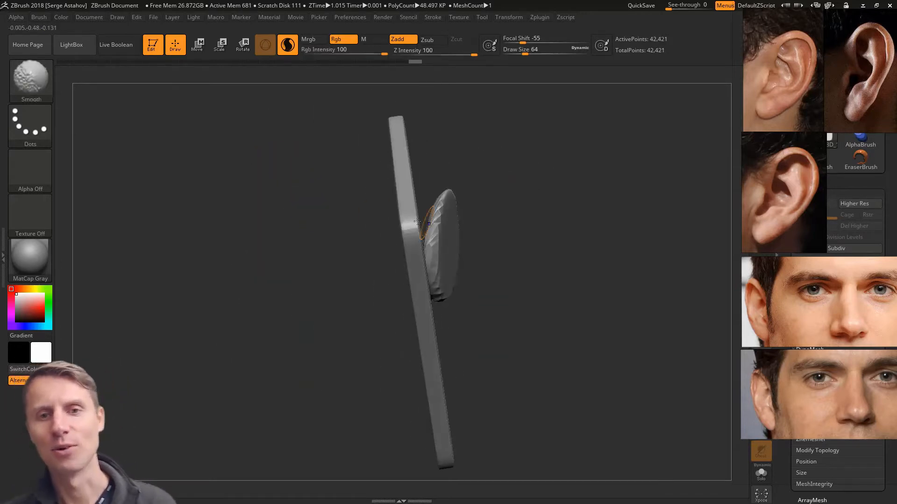
pyautogui.keyDown('shift'); pyautogui.moveTo(431, 256); pyautogui.dragTo(438, 199); pyautogui.keyUp('shift')
pyautogui.moveTo(430, 264)
pyautogui.keyDown('shift'); pyautogui.mouseDown()
pyautogui.moveTo(440, 291)
pyautogui.moveTo(432, 300)
pyautogui.moveTo(435, 288)
pyautogui.moveTo(461, 311)
pyautogui.moveTo(500, 294)
pyautogui.mouseUp(); pyautogui.keyUp('shift')
pyautogui.moveTo(593, 262); pyautogui.dragTo(502, 262)
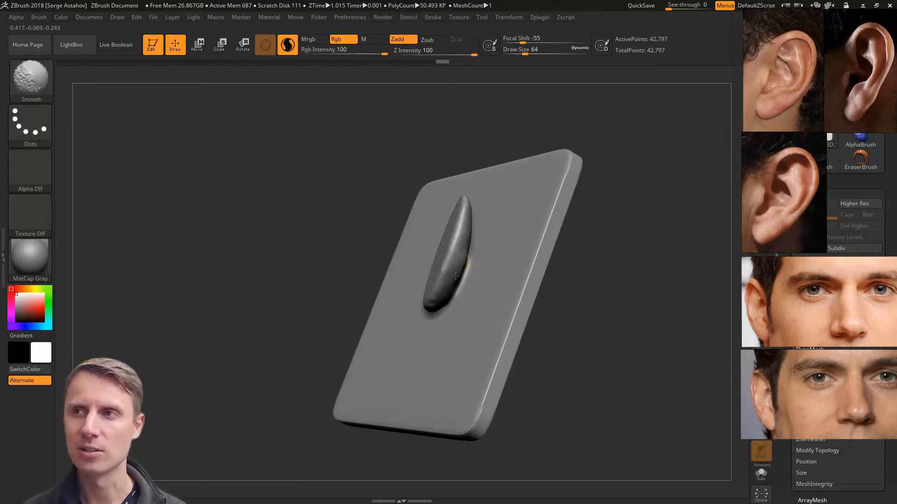
pyautogui.moveTo(297, 243); pyautogui.dragTo(290, 263)
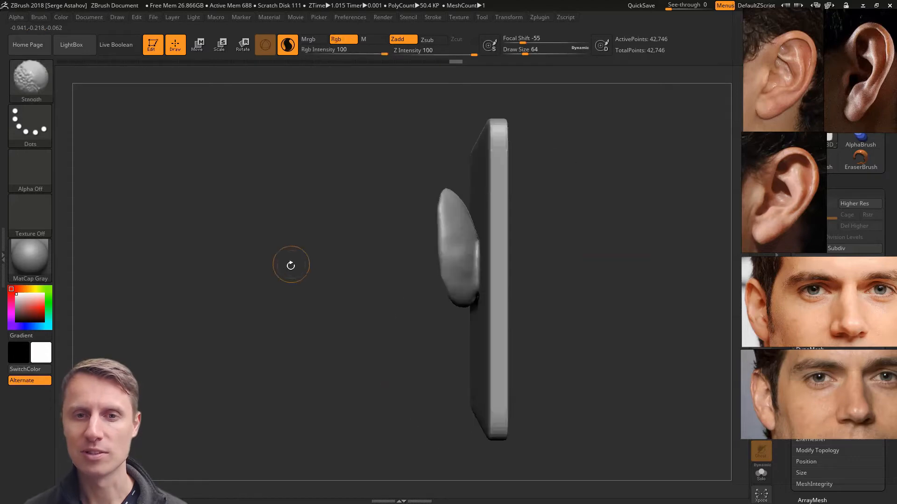
# Choose the Move brush and toggle RightClick Navigation in the interface navigation preferences
pyautogui.click(35, 74)
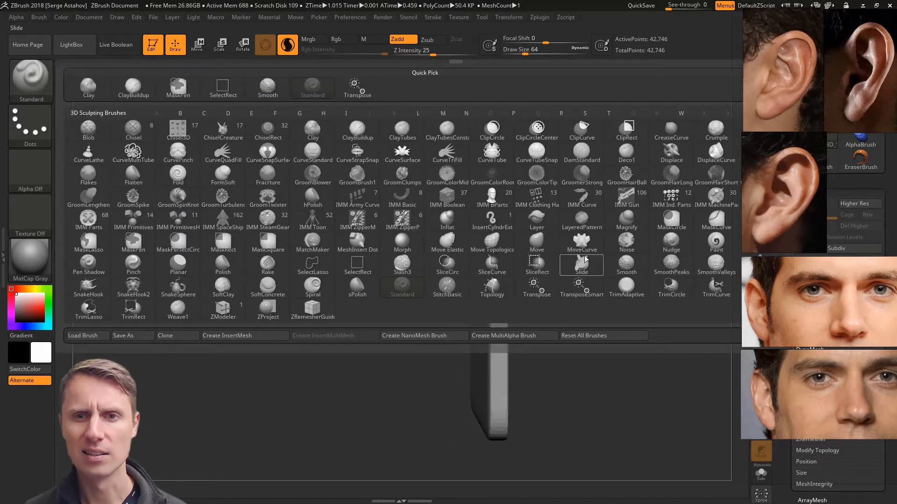
pyautogui.click(537, 242)
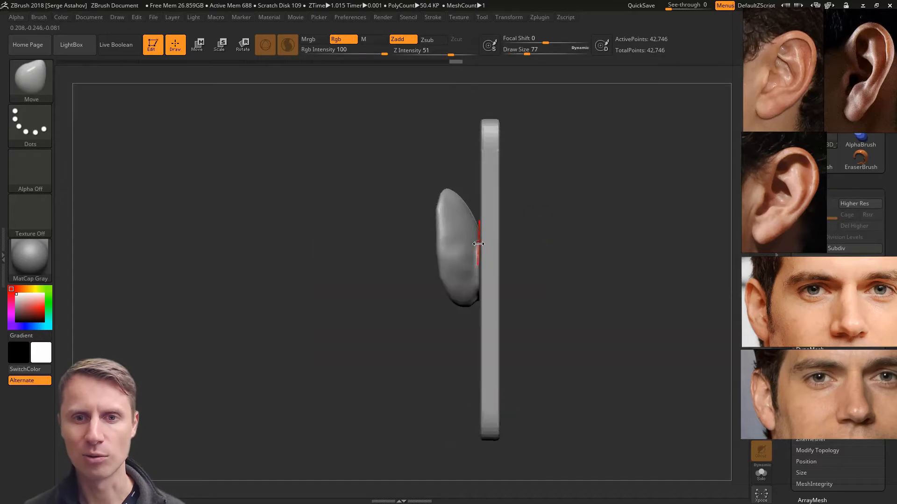
pyautogui.click(365, 16)
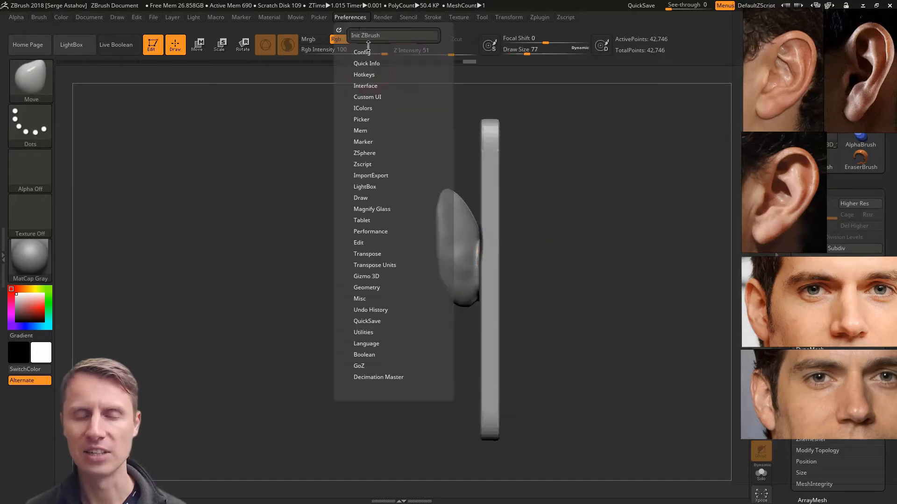
pyautogui.click(366, 85)
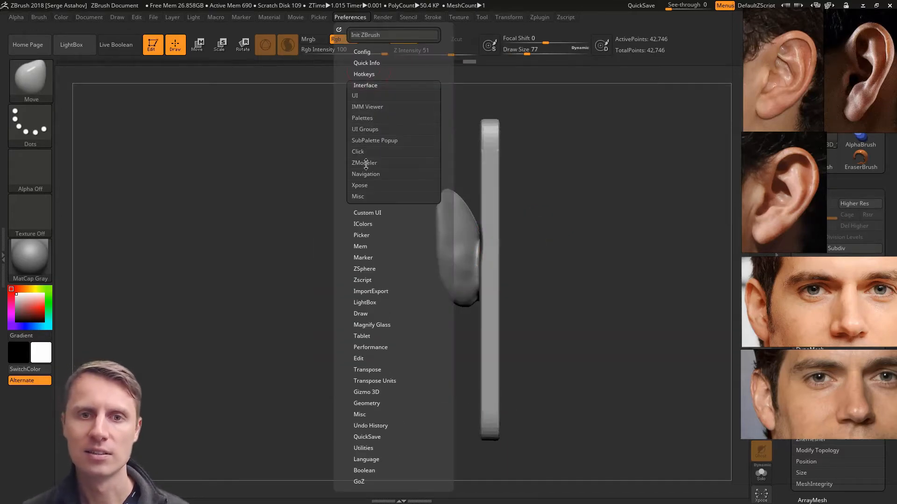
pyautogui.click(365, 174)
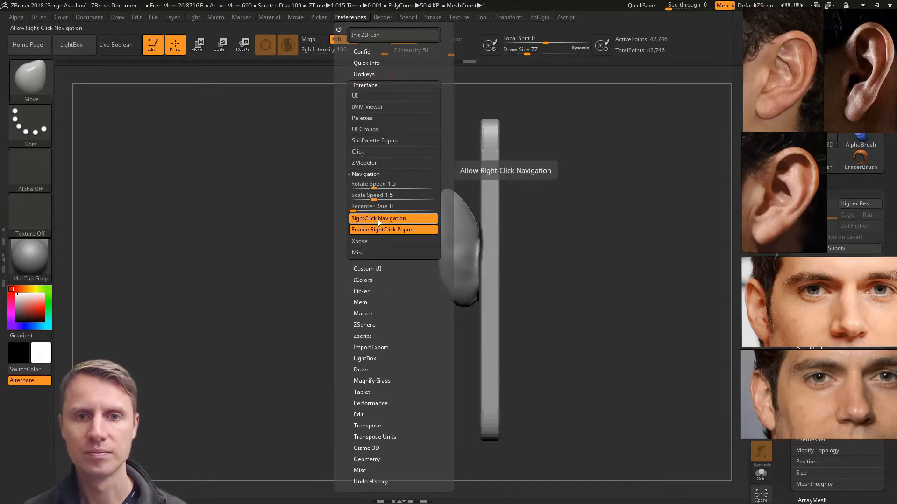
pyautogui.click(379, 222)
# Reshape the upper back of the ear form with the Move brush, reducing the draw size from 192 to 136
pyautogui.moveTo(449, 230); pyautogui.dragTo(469, 228, button='right')
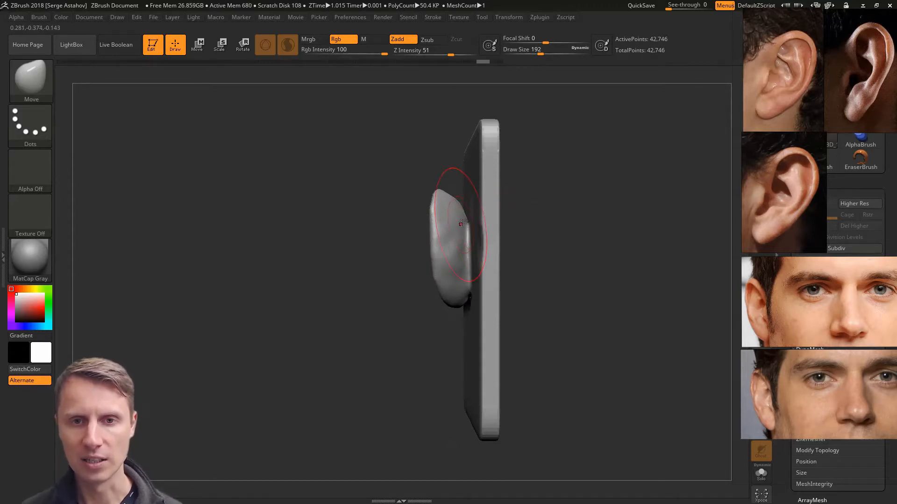
pyautogui.moveTo(461, 224); pyautogui.dragTo(459, 207, button='right')
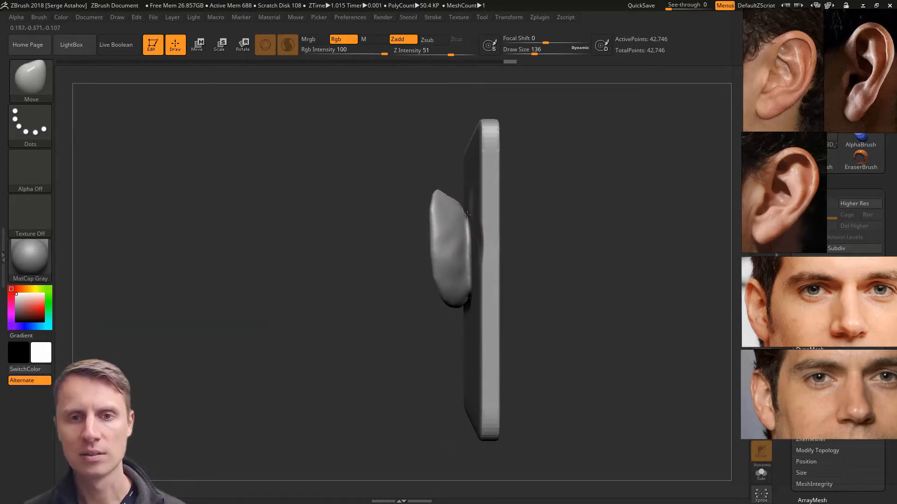
pyautogui.moveTo(359, 203); pyautogui.dragTo(457, 210)
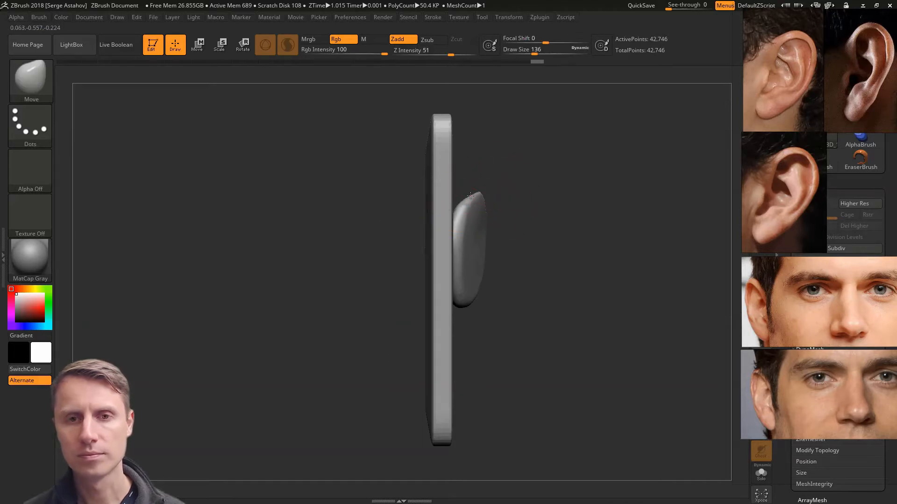
# With the Move brush at draw size 172, raise the ear's top and taper its outer edge toward the lobe
pyautogui.moveTo(550, 239)
pyautogui.mouseDown()
pyautogui.moveTo(510, 232)
pyautogui.moveTo(570, 227)
pyautogui.mouseUp()
pyautogui.rightClick(563, 229)
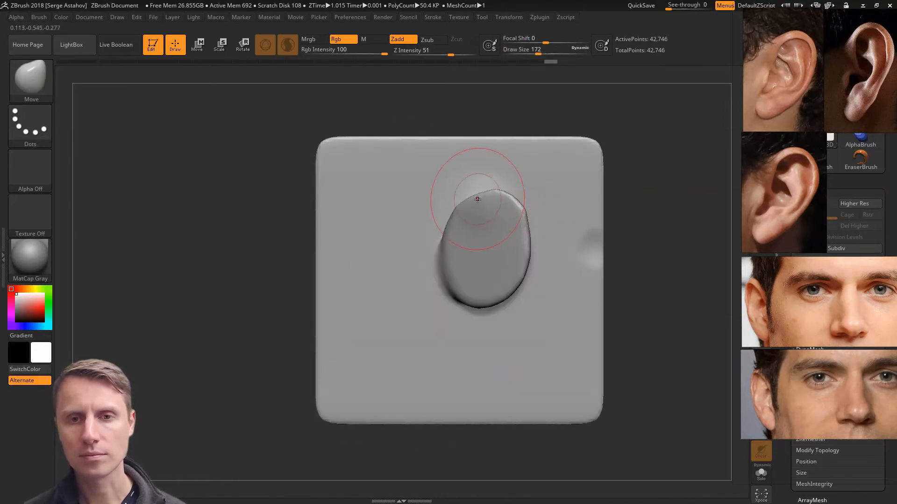
pyautogui.moveTo(477, 200); pyautogui.dragTo(478, 192)
pyautogui.moveTo(516, 228); pyautogui.dragTo(512, 230)
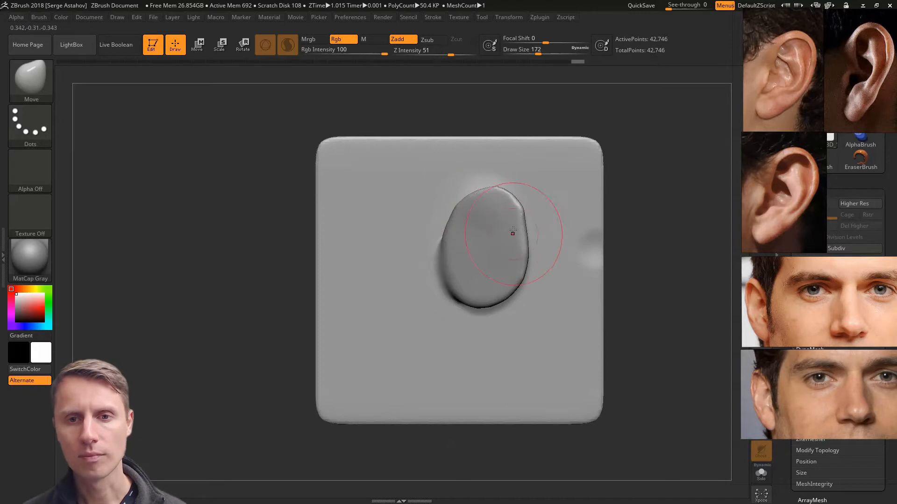
pyautogui.moveTo(515, 273)
pyautogui.mouseDown()
pyautogui.moveTo(506, 270)
pyautogui.moveTo(510, 246)
pyautogui.mouseUp()
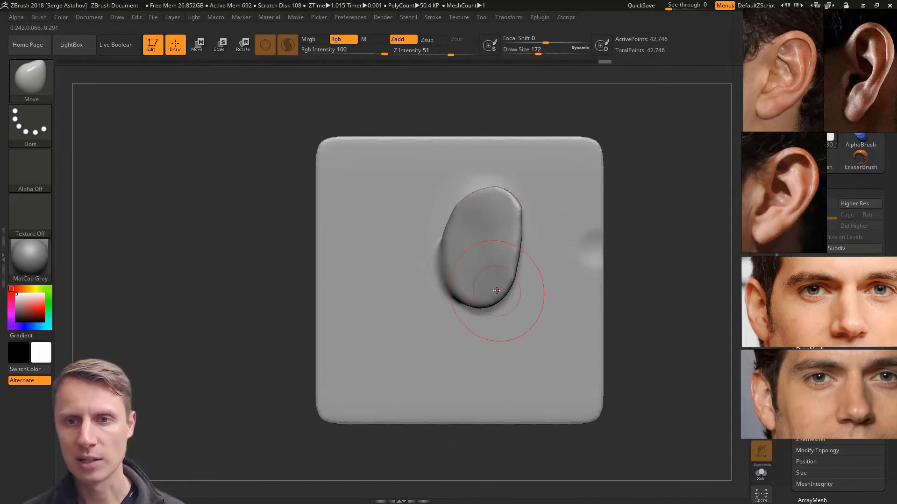
pyautogui.moveTo(504, 292)
pyautogui.mouseDown()
pyautogui.moveTo(488, 293)
pyautogui.moveTo(522, 229)
pyautogui.moveTo(519, 251)
pyautogui.mouseUp()
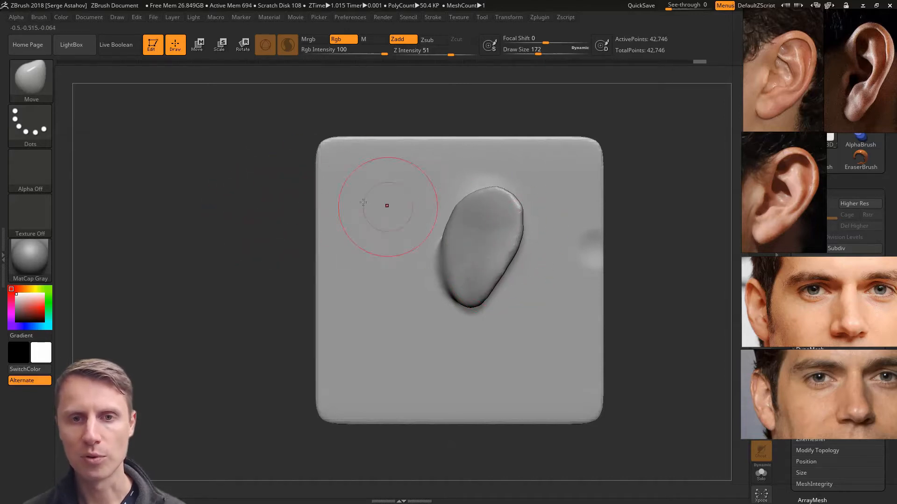
# Step back through the recent Move brush edits in the undo history
pyautogui.hotkey('ctrl', 'z')
pyautogui.hotkey('ctrl', 'z')
pyautogui.hotkey('ctrl', 'z')
pyautogui.hotkey('ctrl', 'z')
pyautogui.hotkey('ctrl', 'z')
pyautogui.hotkey('ctrl', 'z')
pyautogui.hotkey('ctrl', 'z')
pyautogui.hotkey('ctrl', 'z')
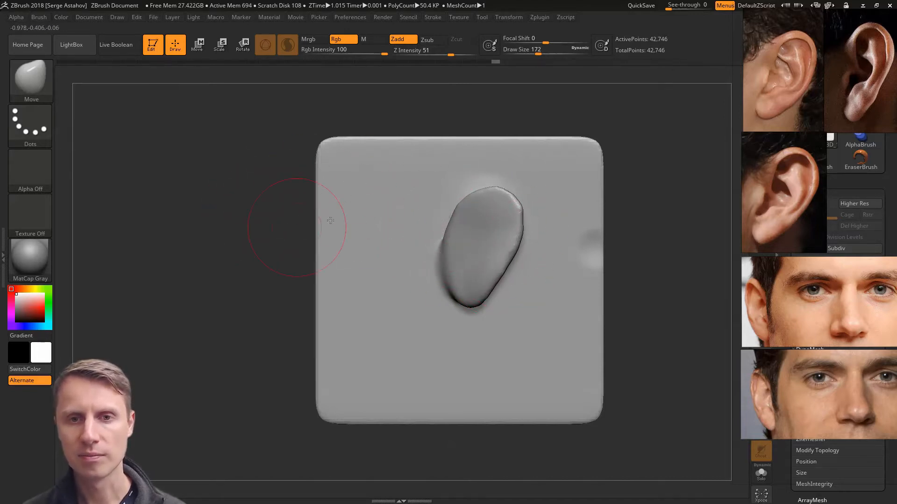
# Adjust the lower part of the ear's profile near the lobe with the Move brush at draw size 101
pyautogui.keyDown('shift'); pyautogui.moveTo(224, 263); pyautogui.dragTo(269, 259); pyautogui.keyUp('shift')
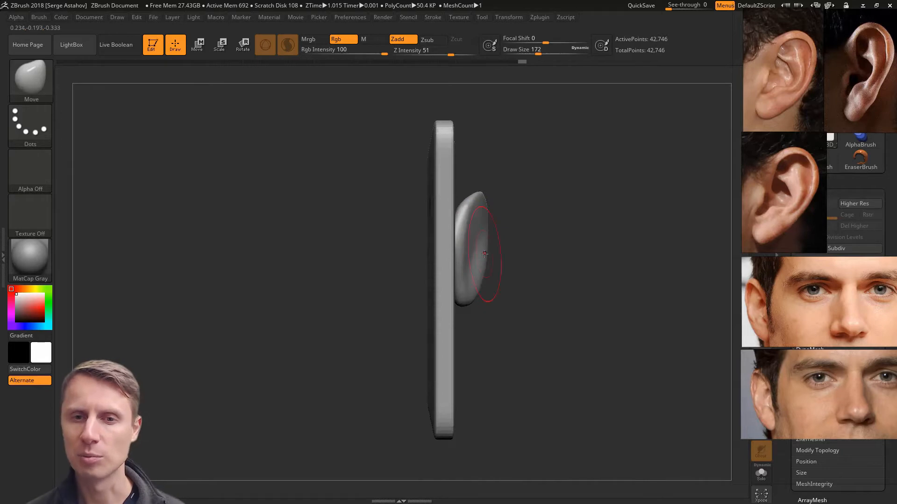
pyautogui.press('space')
pyautogui.moveTo(470, 300); pyautogui.dragTo(463, 300)
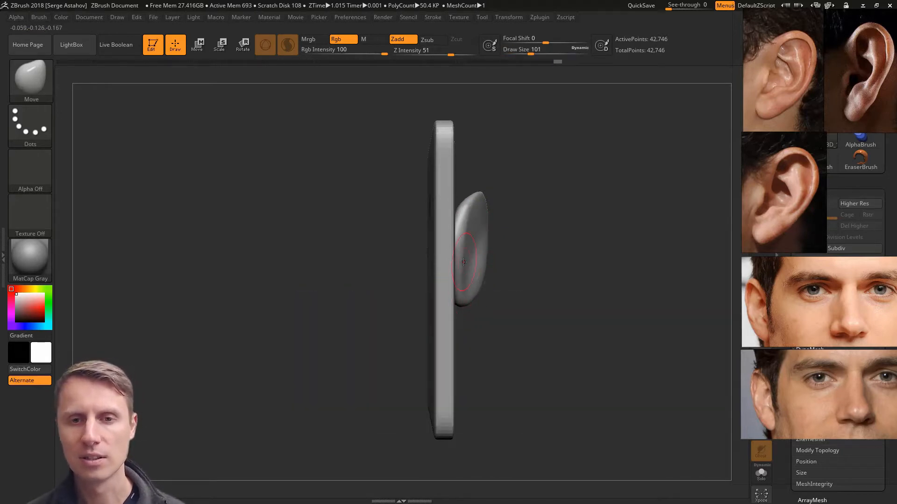
# Build up the plate surface in front of the ear with the ClayTubes brush at draw size 80 and Z intensity 24, smoothing the added volume
pyautogui.moveTo(502, 256); pyautogui.dragTo(416, 222)
pyautogui.click(40, 86)
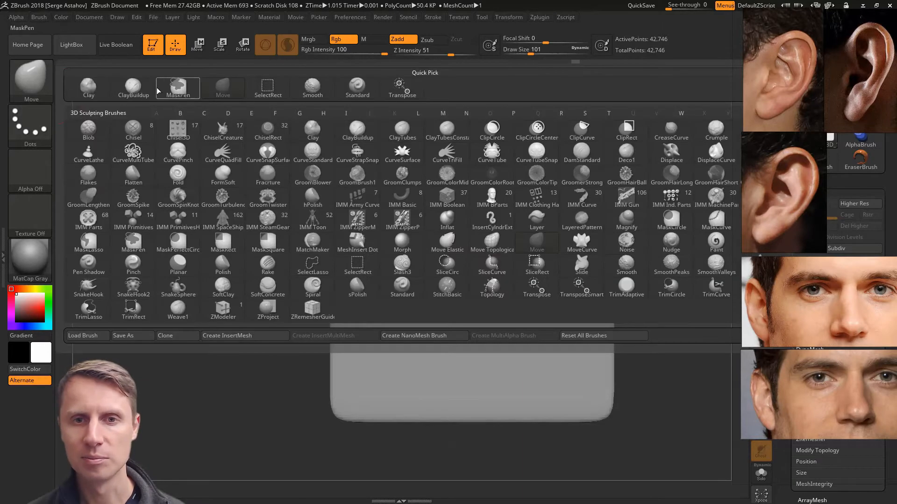
pyautogui.click(402, 133)
pyautogui.press('space')
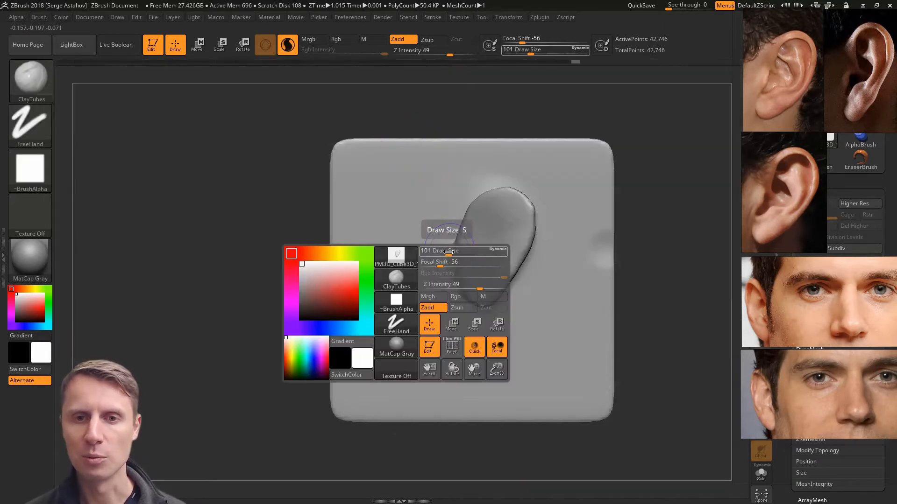
pyautogui.moveTo(448, 252); pyautogui.dragTo(445, 253)
pyautogui.press('space')
pyautogui.moveTo(447, 306); pyautogui.dragTo(459, 305)
pyautogui.moveTo(447, 247)
pyautogui.mouseDown()
pyautogui.moveTo(438, 292)
pyautogui.moveTo(425, 284)
pyautogui.mouseUp()
pyautogui.keyDown('shift'); pyautogui.moveTo(444, 254); pyautogui.dragTo(443, 290); pyautogui.keyUp('shift')
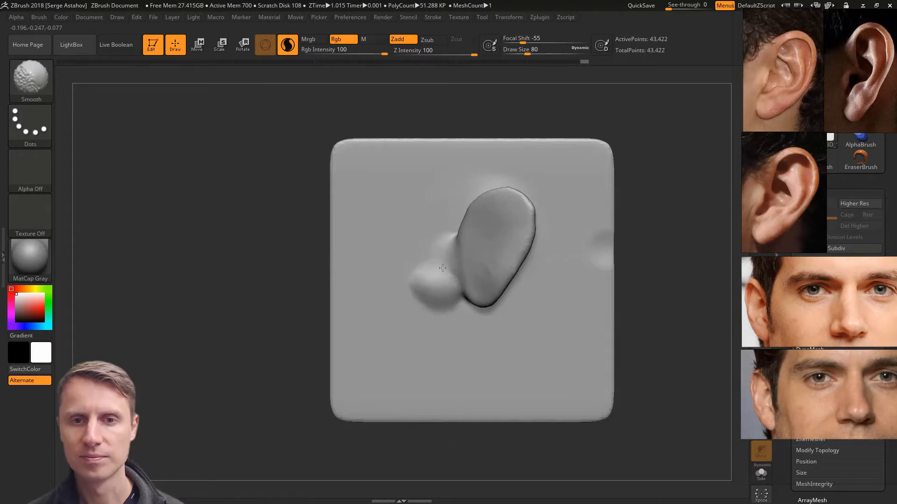
# Smooth the built-up cheek area in front of the ear at draw size 140
pyautogui.press('space')
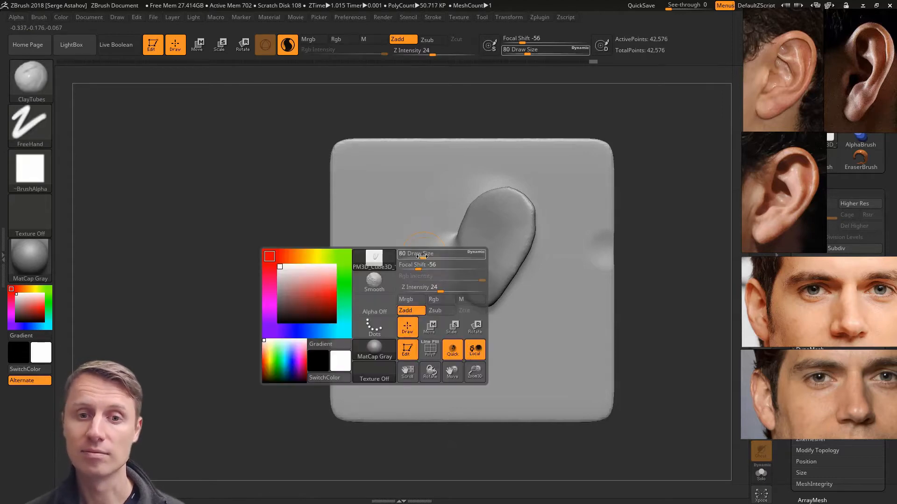
pyautogui.moveTo(427, 255); pyautogui.dragTo(432, 255)
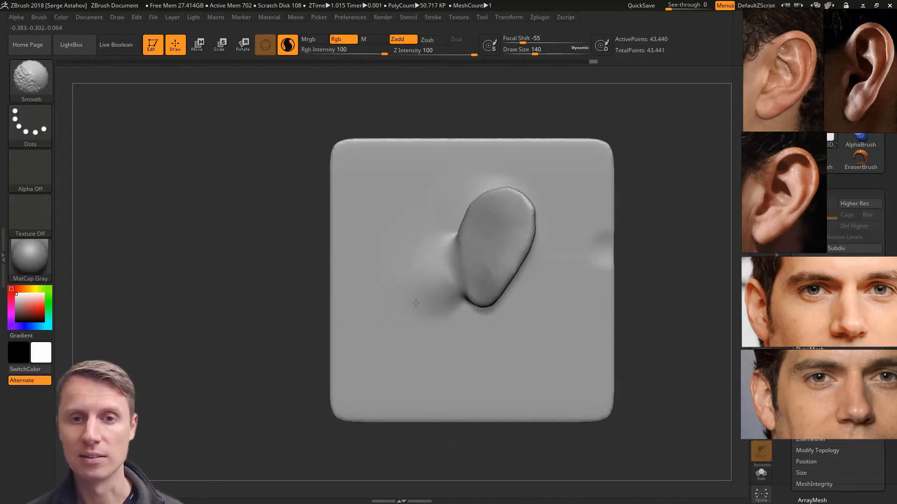
pyautogui.keyDown('shift'); pyautogui.moveTo(420, 246); pyautogui.dragTo(426, 257); pyautogui.keyUp('shift')
# Blend the ear's upper front edge into the plate with Smooth at draw size 71
pyautogui.press('space')
pyautogui.moveTo(266, 192)
pyautogui.keyDown('alt'); pyautogui.mouseDown()
pyautogui.moveTo(279, 228)
pyautogui.moveTo(326, 236)
pyautogui.moveTo(317, 245)
pyautogui.moveTo(308, 317)
pyautogui.moveTo(322, 311)
pyautogui.mouseUp(); pyautogui.keyUp('alt')
pyautogui.moveTo(434, 212)
pyautogui.keyDown('shift'); pyautogui.mouseDown()
pyautogui.moveTo(445, 214)
pyautogui.moveTo(447, 203)
pyautogui.moveTo(444, 218)
pyautogui.mouseUp(); pyautogui.keyUp('shift')
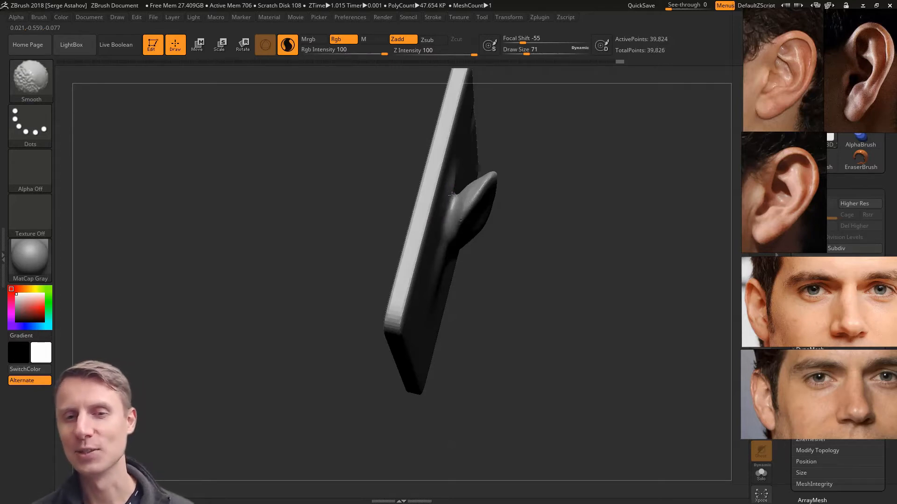
pyautogui.keyDown('shift'); pyautogui.moveTo(445, 222); pyautogui.dragTo(446, 233); pyautogui.keyUp('shift')
pyautogui.moveTo(532, 327)
pyautogui.mouseDown()
pyautogui.moveTo(537, 222)
pyautogui.moveTo(534, 240)
pyautogui.moveTo(465, 228)
pyautogui.mouseUp()
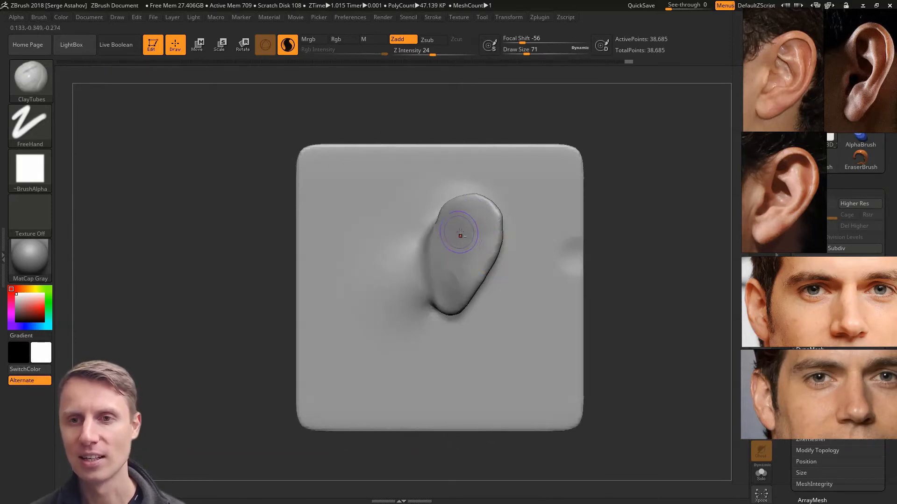
# Carve the inside of the ear with ClayTubes at draw size 46, leaving a raised outer rim, and smooth the rim's inner edge
pyautogui.press('space')
pyautogui.moveTo(460, 234)
pyautogui.mouseDown()
pyautogui.moveTo(478, 245)
pyautogui.moveTo(456, 273)
pyautogui.moveTo(443, 240)
pyautogui.moveTo(454, 249)
pyautogui.moveTo(474, 222)
pyautogui.moveTo(462, 259)
pyautogui.moveTo(447, 257)
pyautogui.moveTo(470, 240)
pyautogui.moveTo(485, 248)
pyautogui.moveTo(483, 229)
pyautogui.moveTo(475, 259)
pyautogui.moveTo(470, 219)
pyautogui.mouseUp()
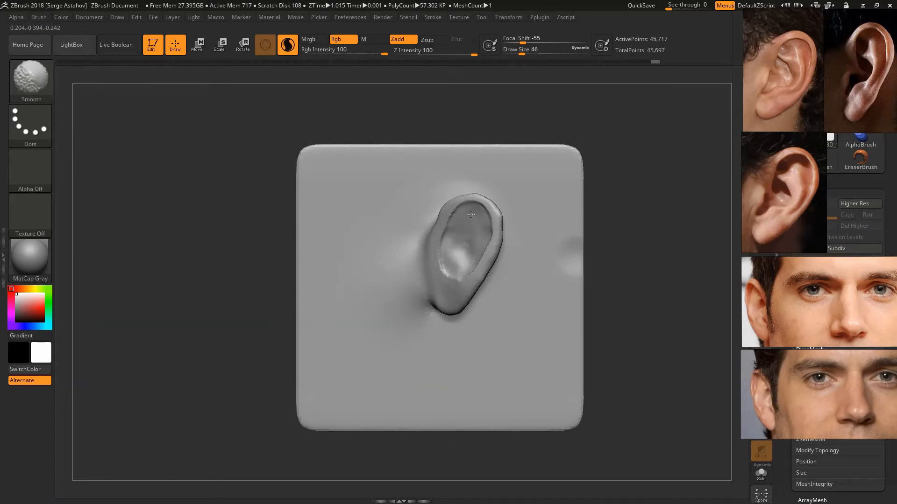
pyautogui.keyDown('shift'); pyautogui.moveTo(470, 214); pyautogui.dragTo(469, 222); pyautogui.keyUp('shift')
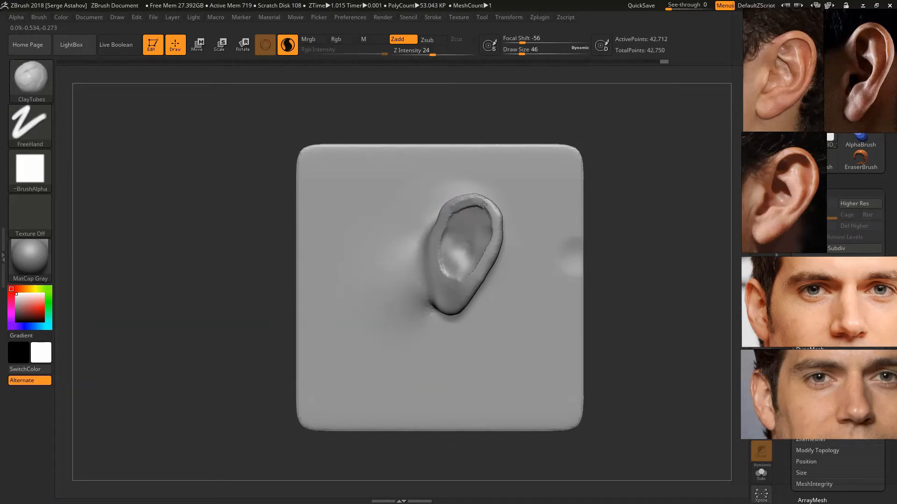
pyautogui.moveTo(494, 236)
pyautogui.keyDown('shift'); pyautogui.mouseDown()
pyautogui.moveTo(486, 210)
pyautogui.moveTo(458, 233)
pyautogui.mouseUp(); pyautogui.keyUp('shift')
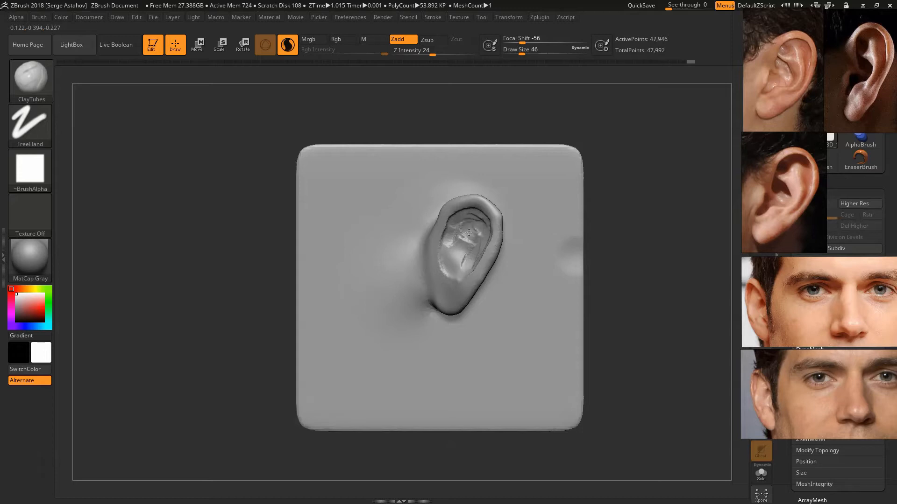
# Deepen the hollow inside the rim with ClayTubes strokes and smooth its inner surface
pyautogui.moveTo(469, 232)
pyautogui.mouseDown()
pyautogui.moveTo(456, 266)
pyautogui.moveTo(448, 257)
pyautogui.moveTo(471, 218)
pyautogui.moveTo(463, 260)
pyautogui.mouseUp()
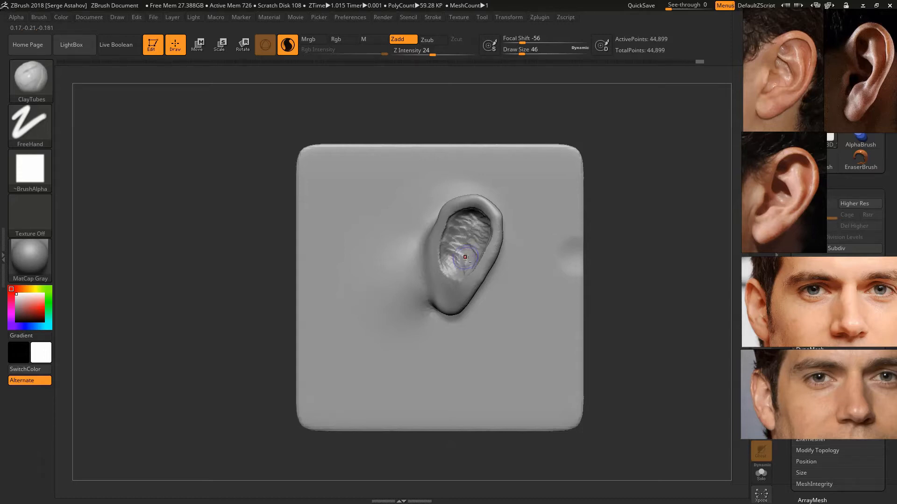
pyautogui.moveTo(689, 277)
pyautogui.mouseDown()
pyautogui.moveTo(657, 280)
pyautogui.moveTo(715, 266)
pyautogui.mouseUp()
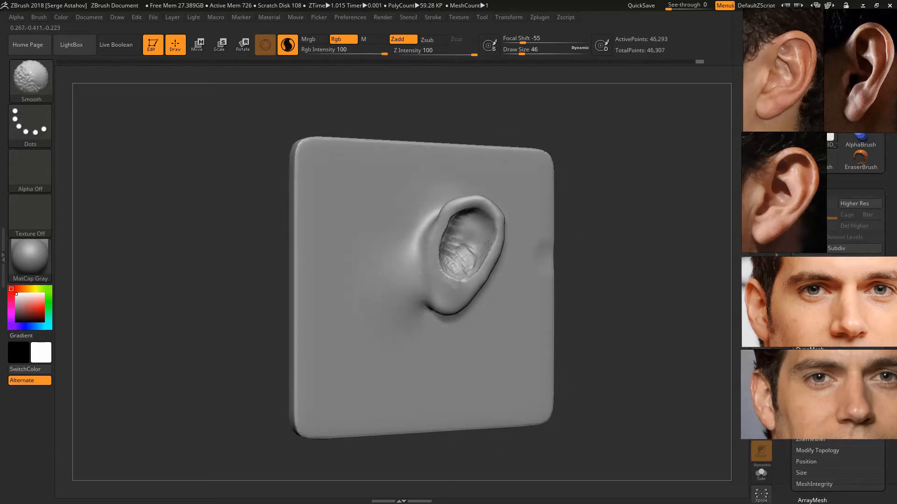
pyautogui.moveTo(464, 268)
pyautogui.mouseDown()
pyautogui.moveTo(462, 252)
pyautogui.moveTo(450, 270)
pyautogui.mouseUp()
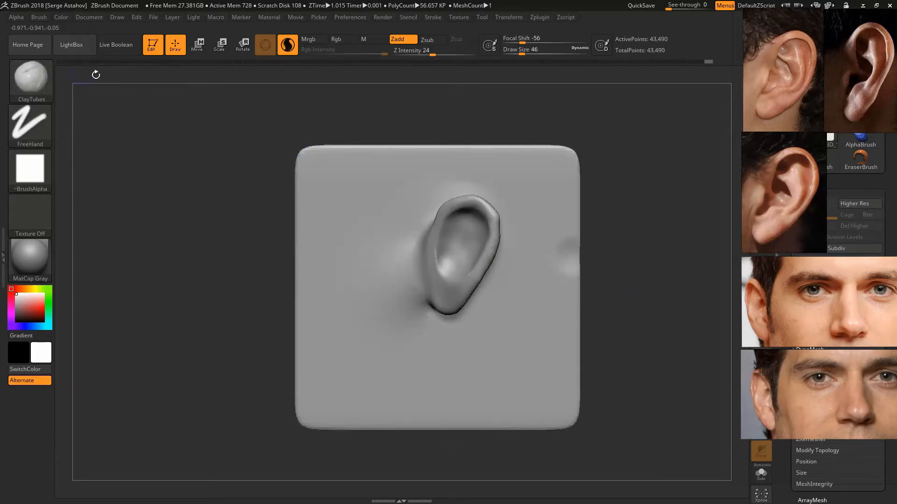
# Switch to the Move brush and increase its draw size
pyautogui.click(38, 80)
pyautogui.click(268, 86)
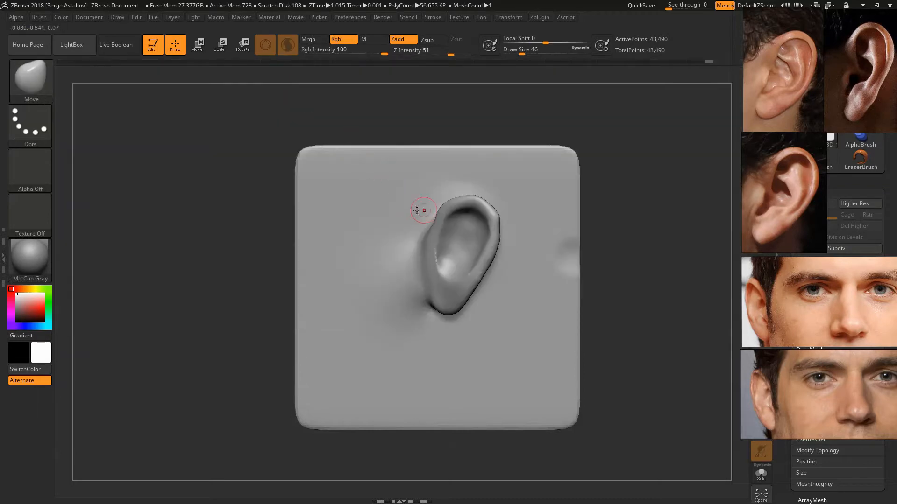
pyautogui.press('space')
pyautogui.moveTo(442, 202); pyautogui.dragTo(455, 203)
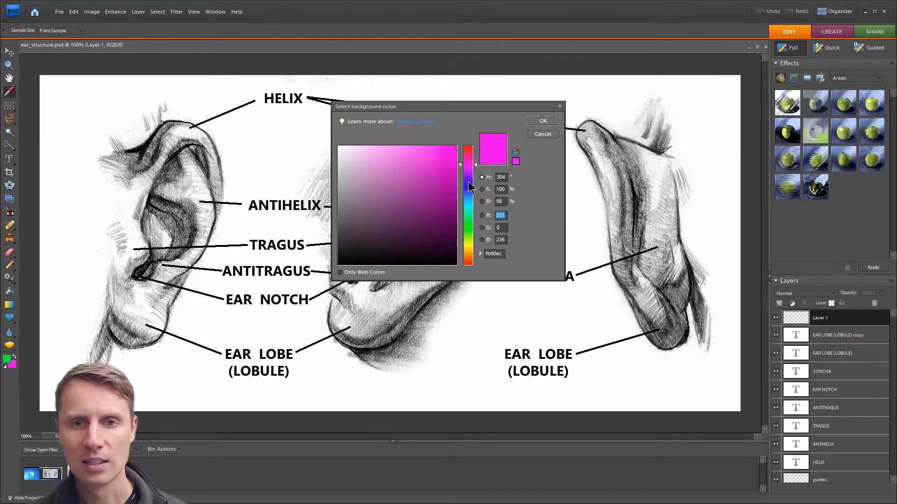
# Switch to ear_structure.psd in Photoshop Elements, set the background colour to cyan, and trace the middle ear's helix in green
pyautogui.click(469, 204)
pyautogui.click(534, 123)
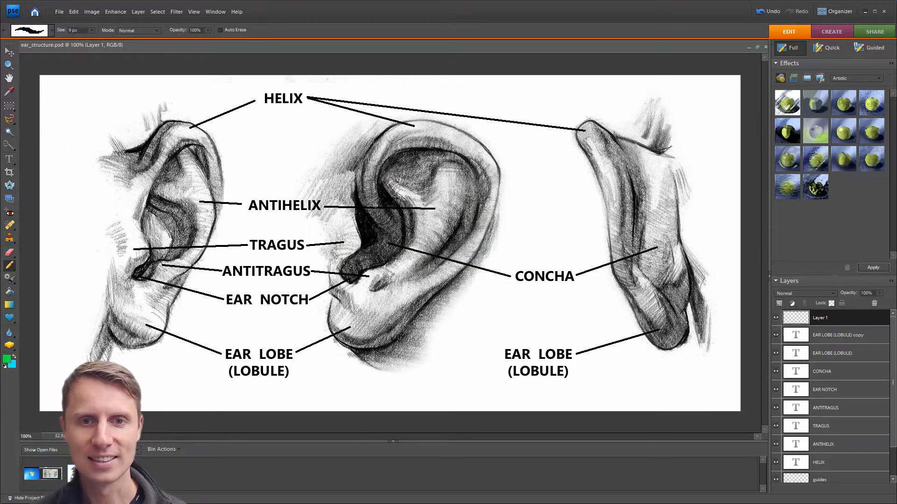
pyautogui.moveTo(379, 151)
pyautogui.mouseDown()
pyautogui.moveTo(423, 132)
pyautogui.moveTo(468, 145)
pyautogui.mouseUp()
pyautogui.moveTo(481, 217)
pyautogui.mouseDown()
pyautogui.moveTo(462, 257)
pyautogui.moveTo(421, 288)
pyautogui.mouseUp()
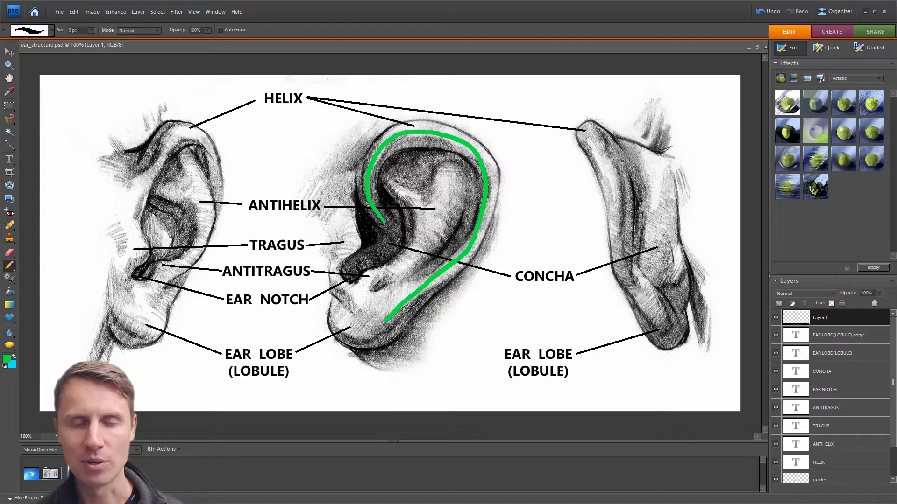
# Trace the two branches of the middle ear's antihelix in cyan, running down to the antitragus
pyautogui.click(14, 357)
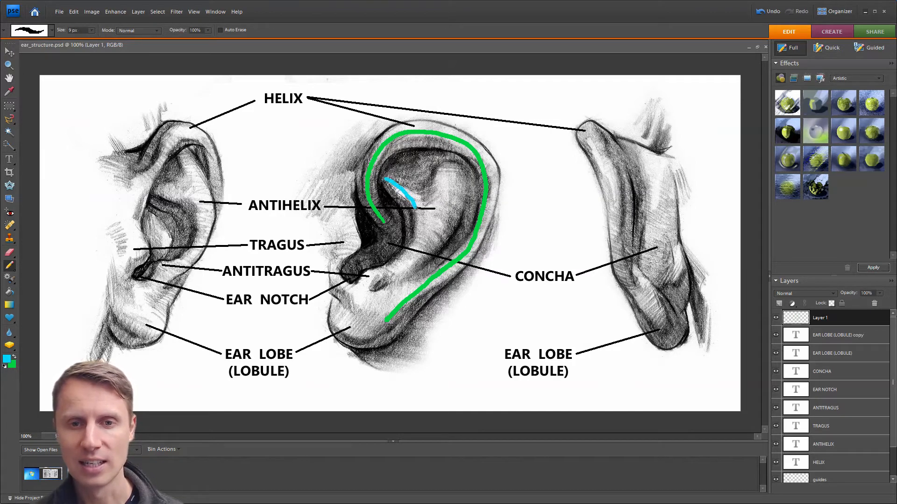
pyautogui.moveTo(414, 249); pyautogui.dragTo(376, 282)
pyautogui.moveTo(455, 167)
pyautogui.mouseDown()
pyautogui.moveTo(431, 238)
pyautogui.moveTo(385, 282)
pyautogui.mouseUp()
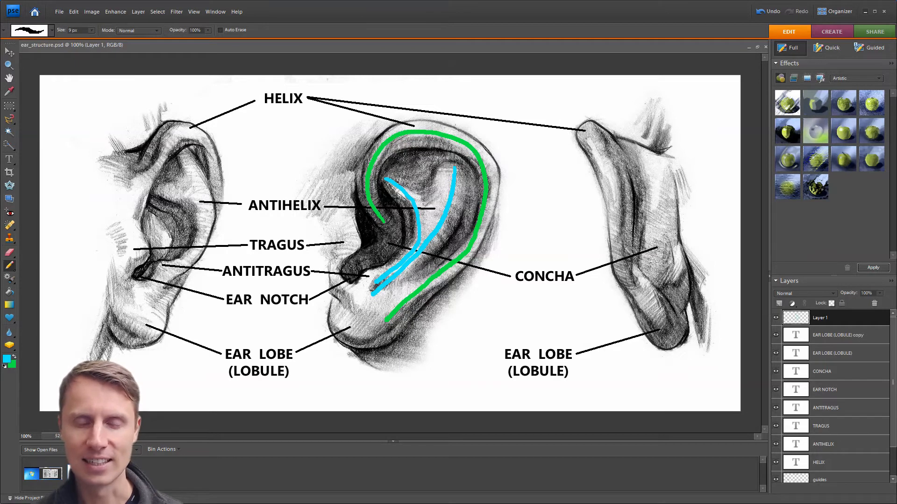
# Hatch the middle ear's tragus in red (fb0000) and its antitragus in yellow (f1e800)
pyautogui.click(7, 358)
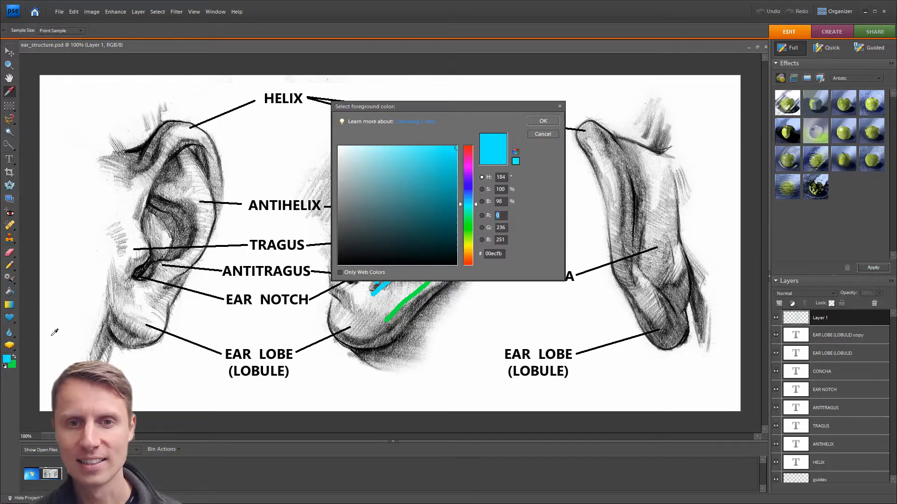
pyautogui.moveTo(468, 204); pyautogui.dragTo(468, 146)
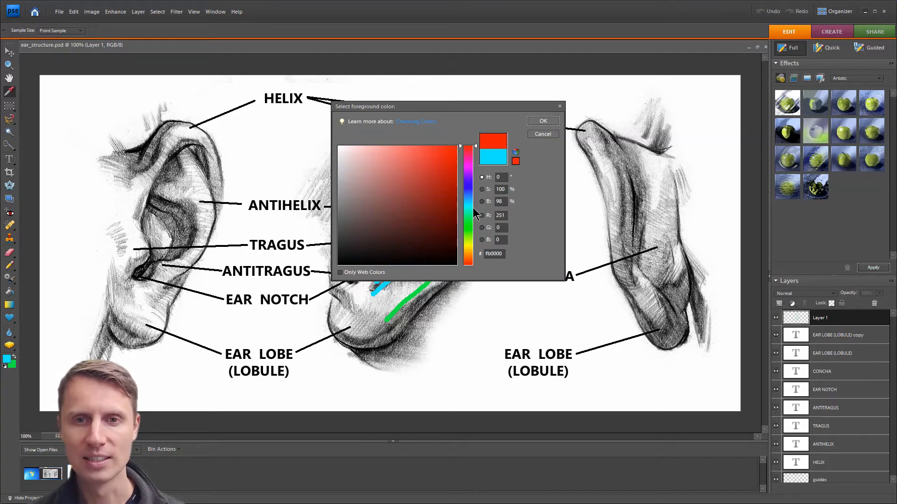
pyautogui.click(533, 121)
pyautogui.click(12, 364)
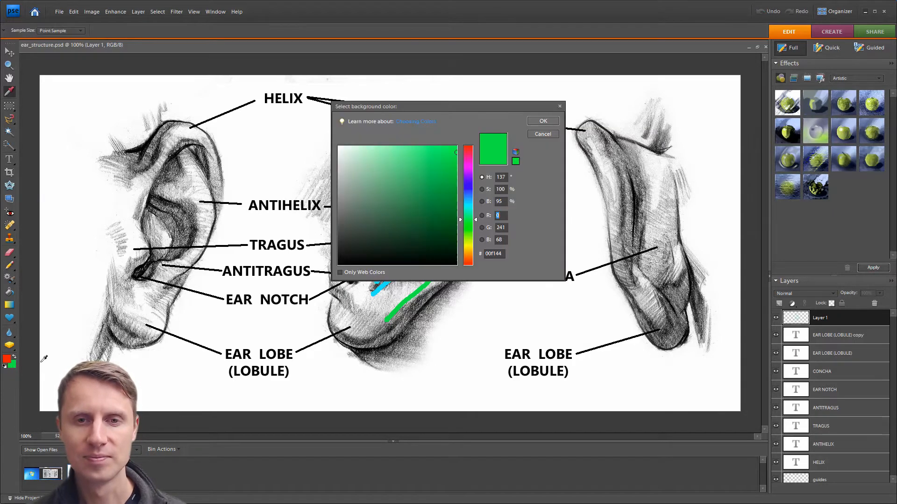
pyautogui.click(468, 245)
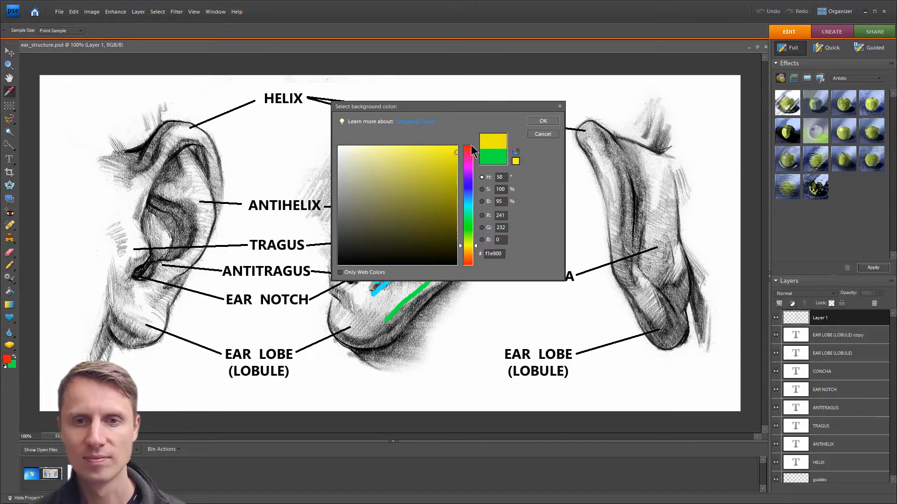
pyautogui.click(542, 121)
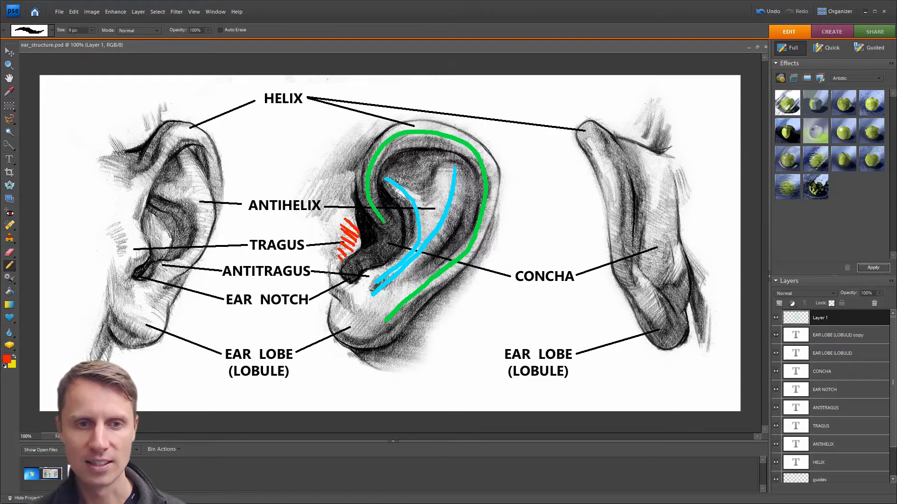
pyautogui.click(14, 356)
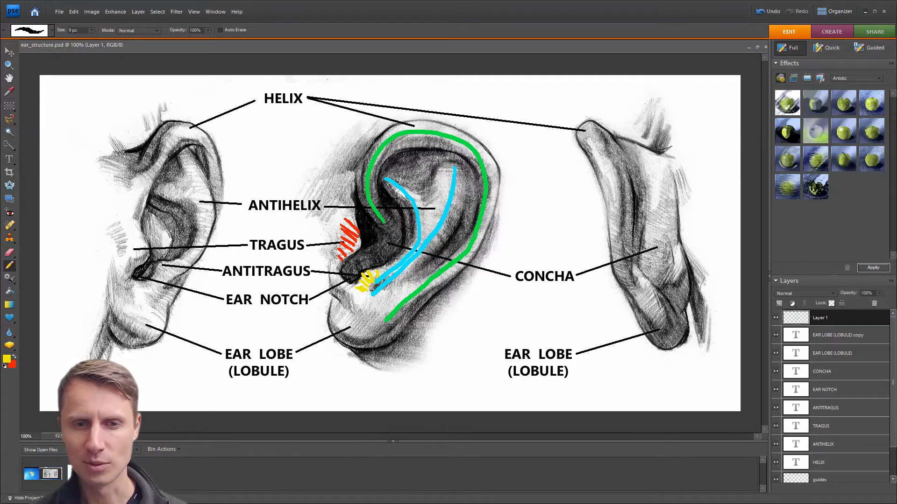
# Set the foreground colour to dark olive green and the background colour to magenta (f800fb)
pyautogui.click(7, 358)
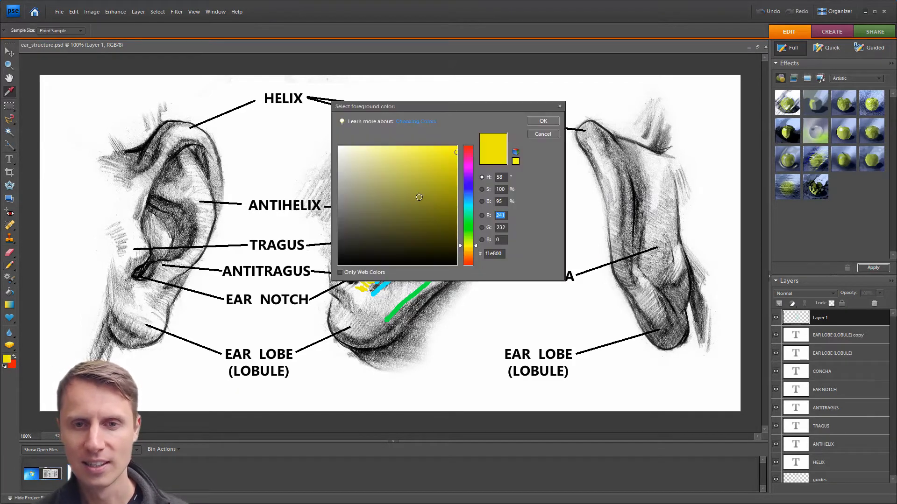
pyautogui.click(469, 214)
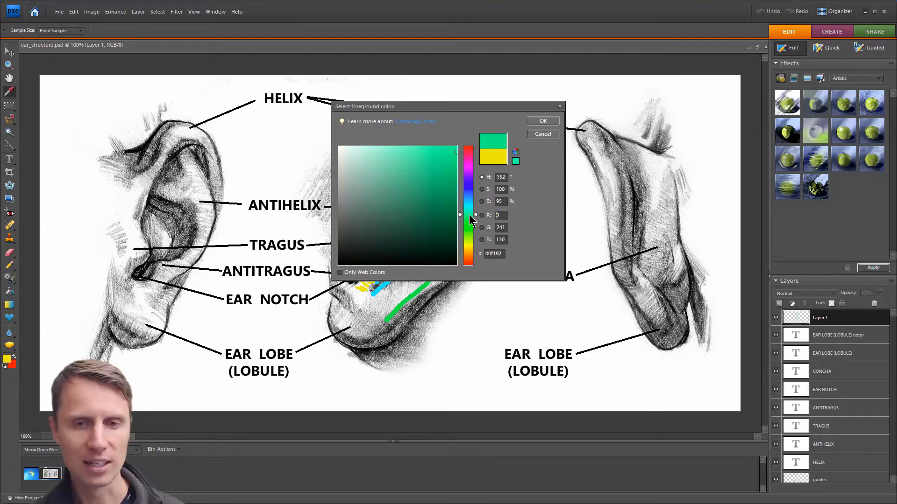
pyautogui.moveTo(469, 214); pyautogui.dragTo(466, 239)
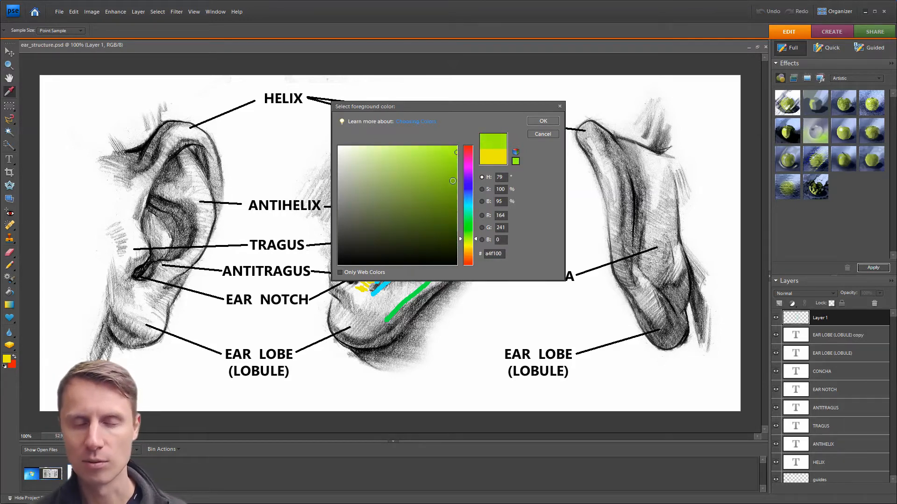
pyautogui.click(447, 195)
pyautogui.click(530, 121)
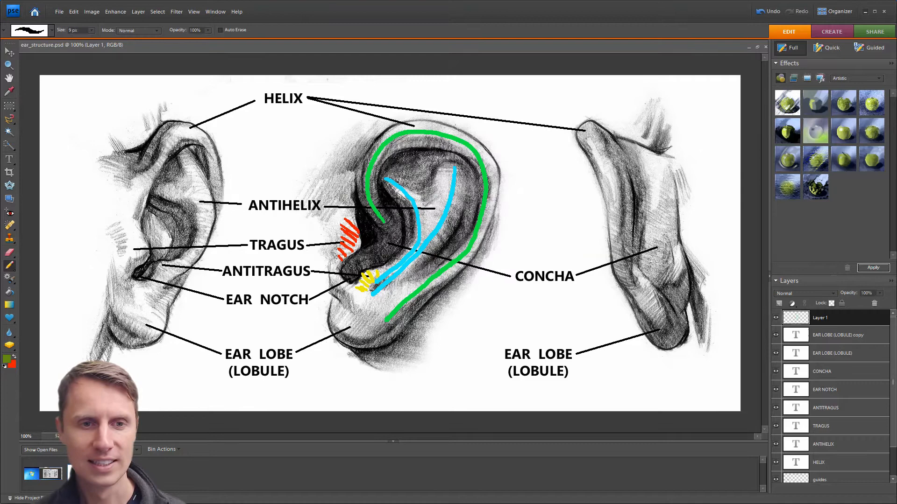
pyautogui.click(12, 364)
pyautogui.click(470, 167)
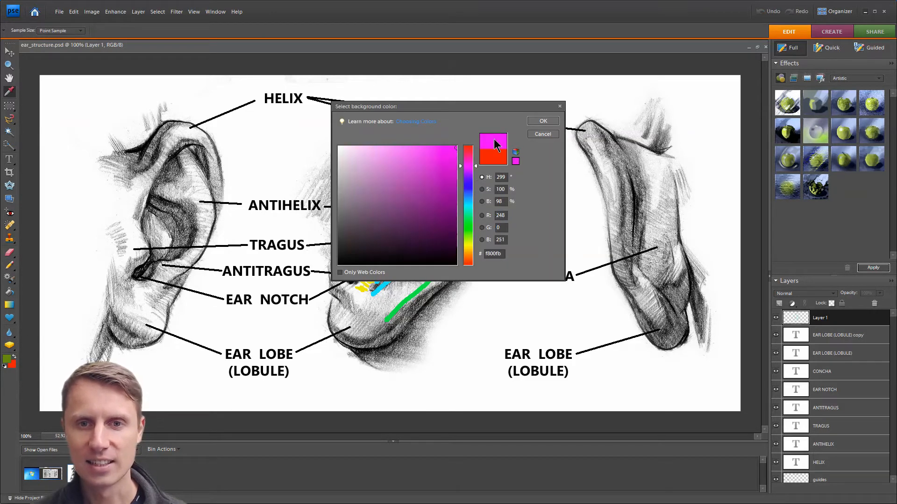
pyautogui.click(532, 122)
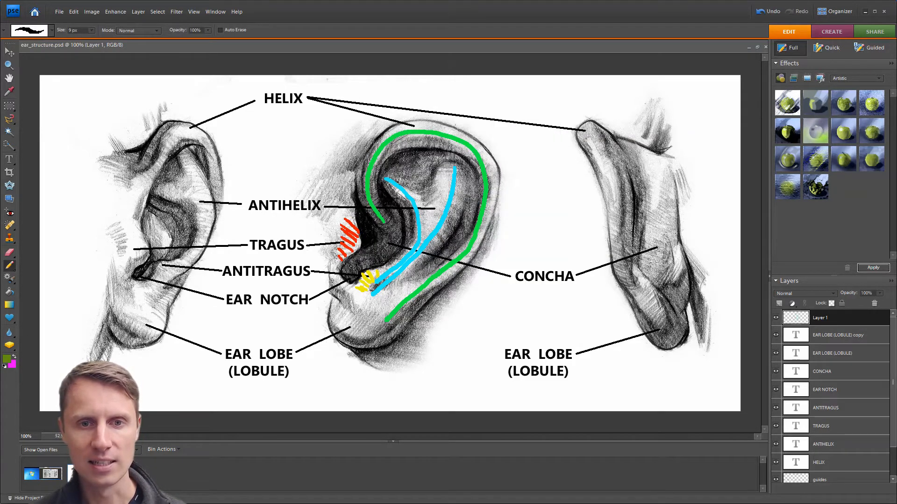
# Mark the ear notch and the opening beside the tragus in olive green, and hatch the ear lobe in magenta
pyautogui.moveTo(340, 269); pyautogui.dragTo(335, 278)
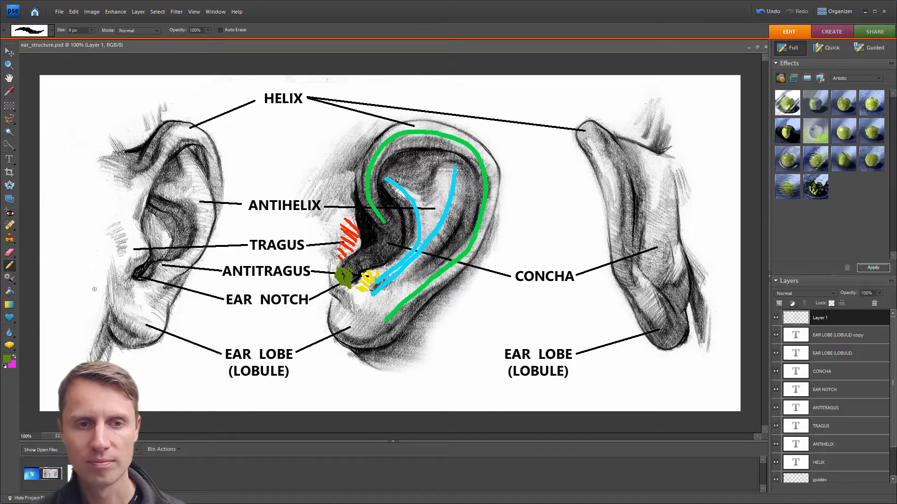
pyautogui.moveTo(362, 227)
pyautogui.mouseDown()
pyautogui.moveTo(361, 242)
pyautogui.moveTo(367, 240)
pyautogui.mouseUp()
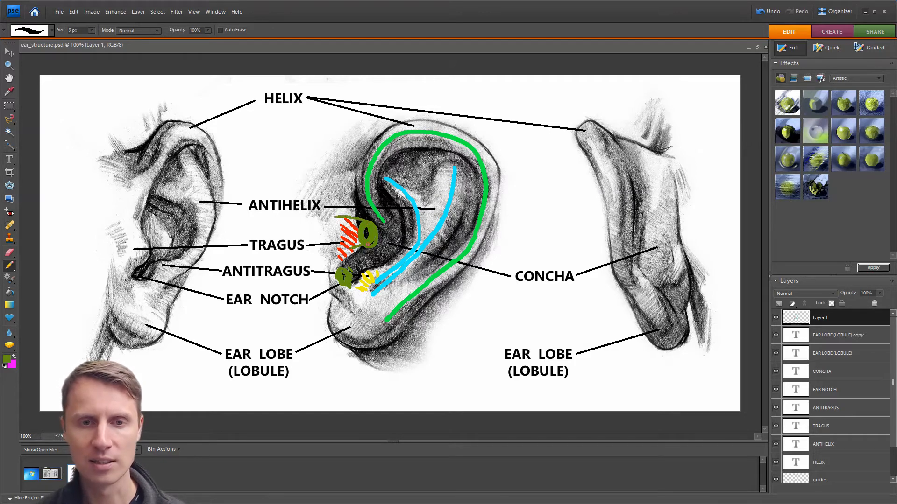
pyautogui.click(14, 356)
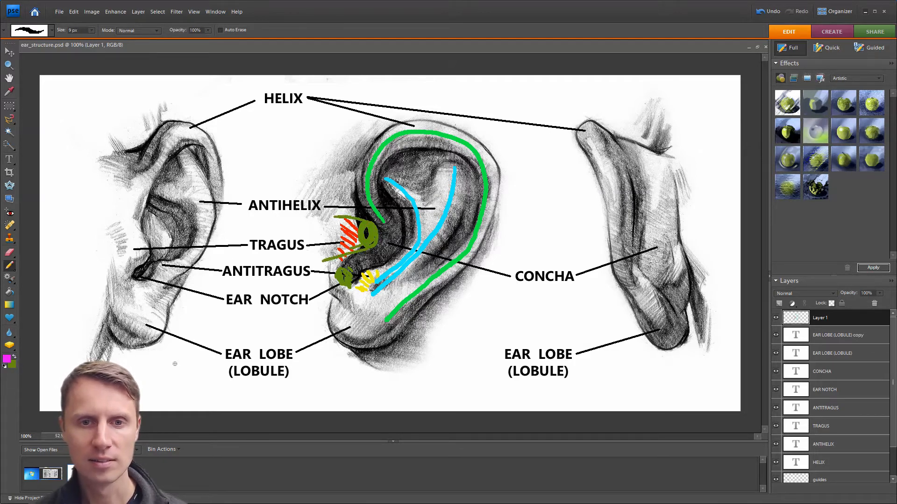
pyautogui.moveTo(336, 312)
pyautogui.mouseDown()
pyautogui.moveTo(337, 327)
pyautogui.moveTo(402, 312)
pyautogui.mouseUp()
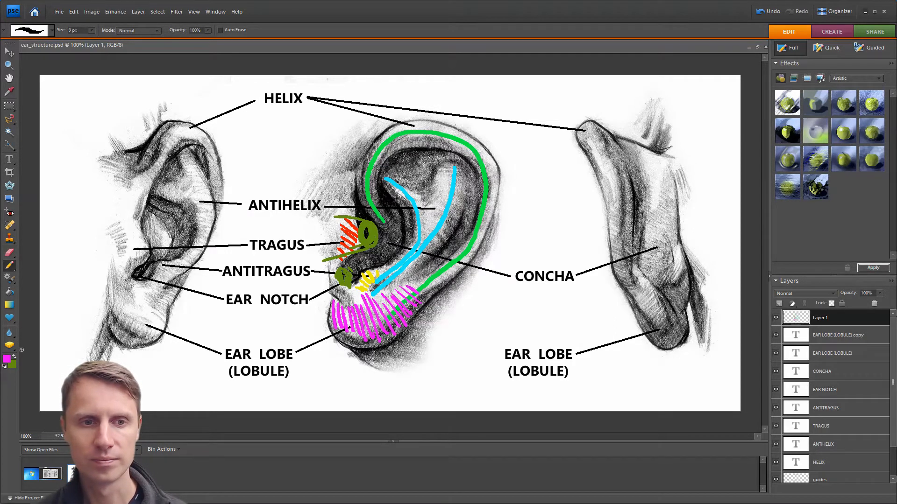
# Set the foreground colour to green (00fb1e) and trace the helix's edge down the rear-view ear to its lobe
pyautogui.click(7, 359)
pyautogui.click(471, 223)
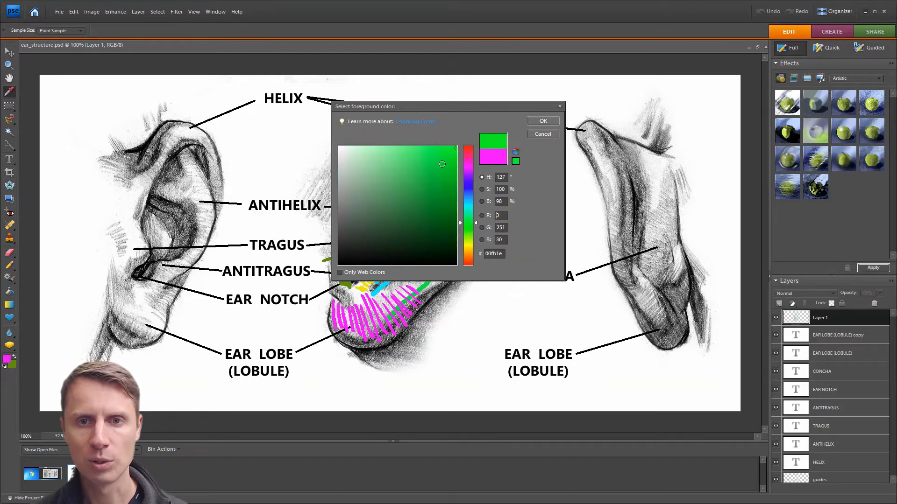
pyautogui.click(537, 122)
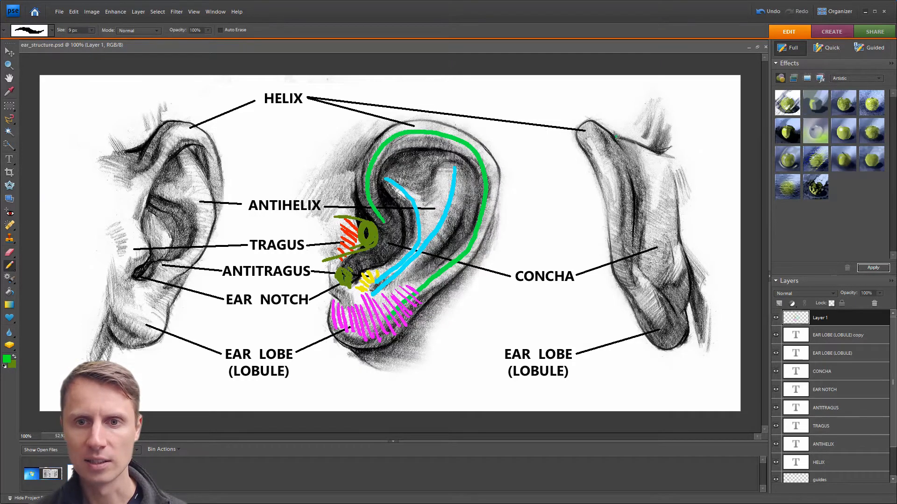
pyautogui.moveTo(616, 136); pyautogui.dragTo(651, 280)
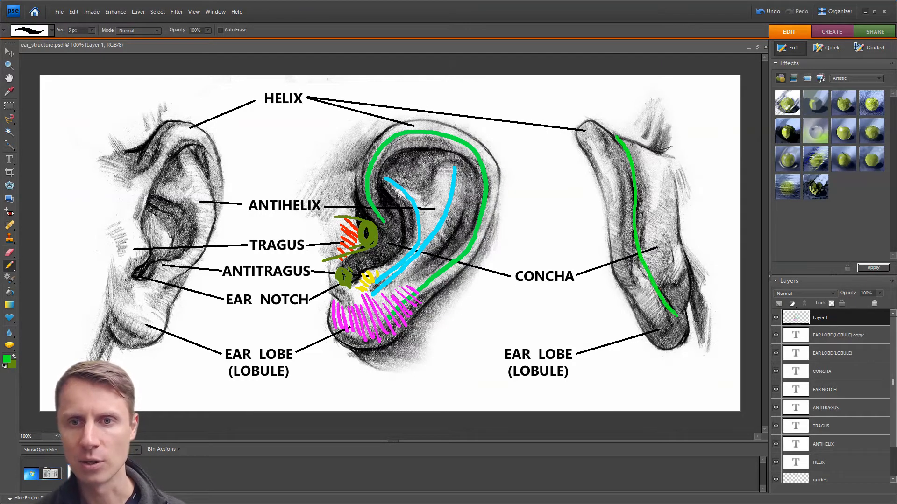
# Hatch the back of the concha on the rear-view ear with short diagonal strokes from its upper end downwards
pyautogui.moveTo(632, 145); pyautogui.dragTo(672, 167)
pyautogui.moveTo(636, 162); pyautogui.dragTo(674, 186)
pyautogui.moveTo(637, 172)
pyautogui.mouseDown()
pyautogui.moveTo(676, 195)
pyautogui.moveTo(673, 203)
pyautogui.mouseUp()
pyautogui.moveTo(643, 202)
pyautogui.mouseDown()
pyautogui.moveTo(674, 217)
pyautogui.moveTo(668, 228)
pyautogui.mouseUp()
pyautogui.moveTo(637, 222); pyautogui.dragTo(674, 239)
pyautogui.moveTo(643, 239)
pyautogui.mouseDown()
pyautogui.moveTo(675, 246)
pyautogui.moveTo(680, 289)
pyautogui.mouseUp()
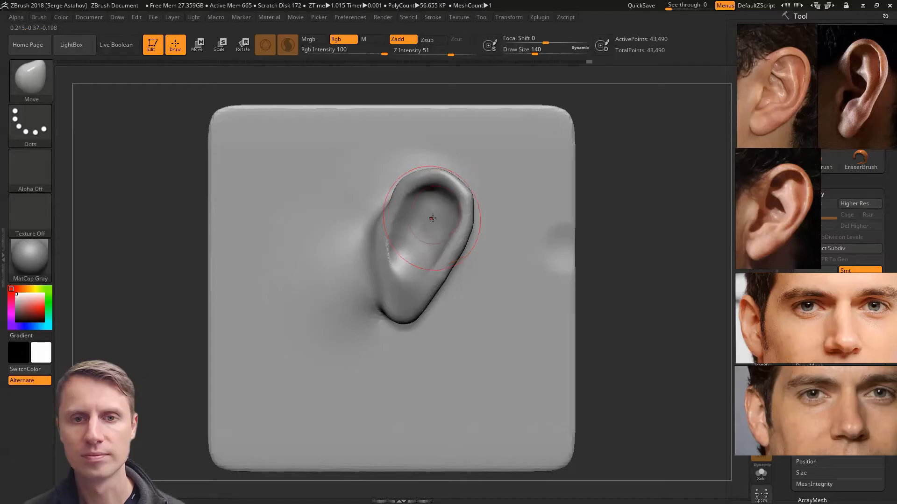
# Switch to ZBrush and carve inside the ear's upper rim using the Standard brush at draw size 41
pyautogui.press('space')
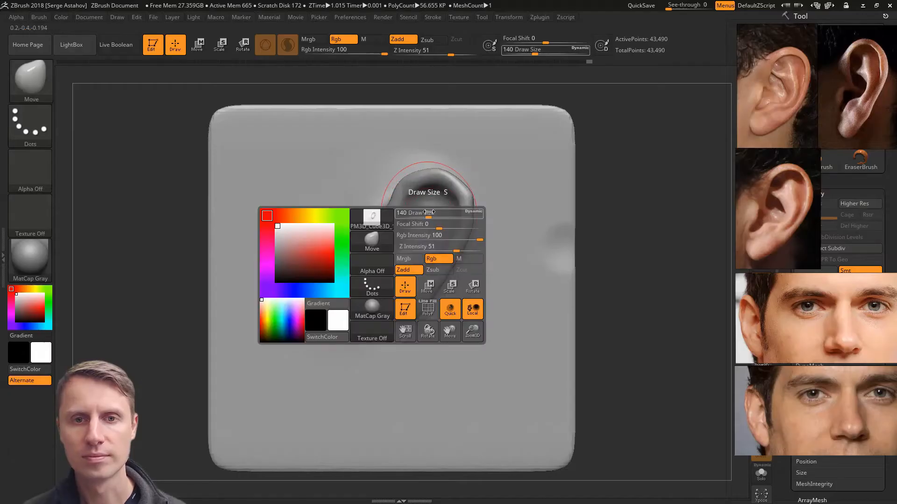
pyautogui.moveTo(415, 213); pyautogui.dragTo(415, 213)
pyautogui.click(33, 82)
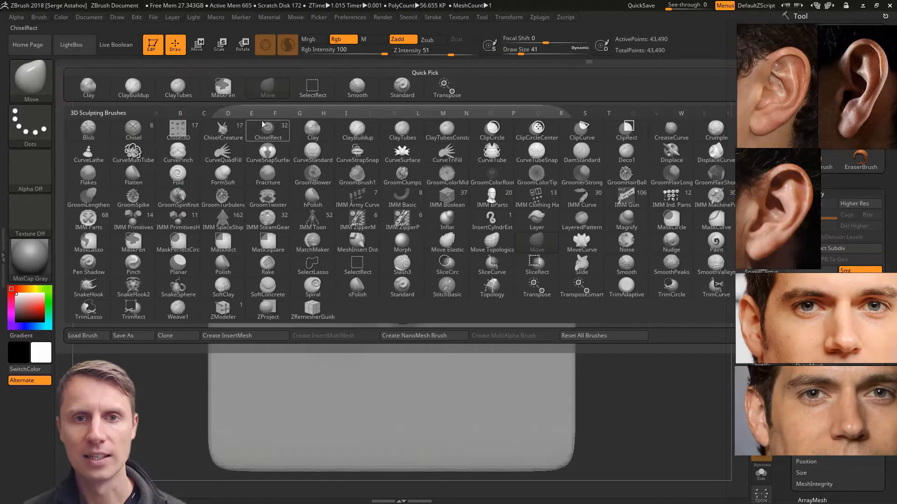
pyautogui.click(408, 90)
pyautogui.moveTo(138, 178)
pyautogui.keyDown('alt'); pyautogui.mouseDown()
pyautogui.moveTo(140, 214)
pyautogui.moveTo(281, 198)
pyautogui.mouseUp(); pyautogui.keyUp('alt')
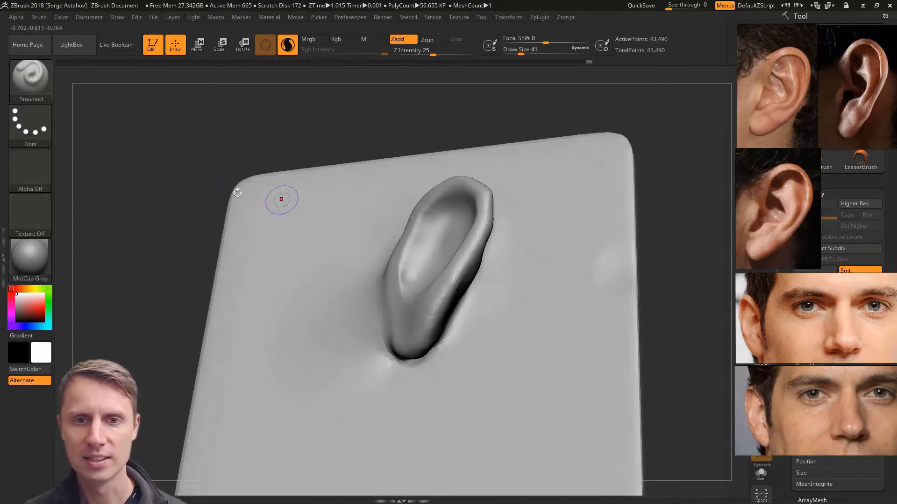
pyautogui.keyDown('alt'); pyautogui.moveTo(421, 238); pyautogui.dragTo(446, 199); pyautogui.keyUp('alt')
# Set the draw size to 23 and carve a groove beneath the top and back of the ear's rim
pyautogui.press('space')
pyautogui.moveTo(406, 136); pyautogui.dragTo(444, 139)
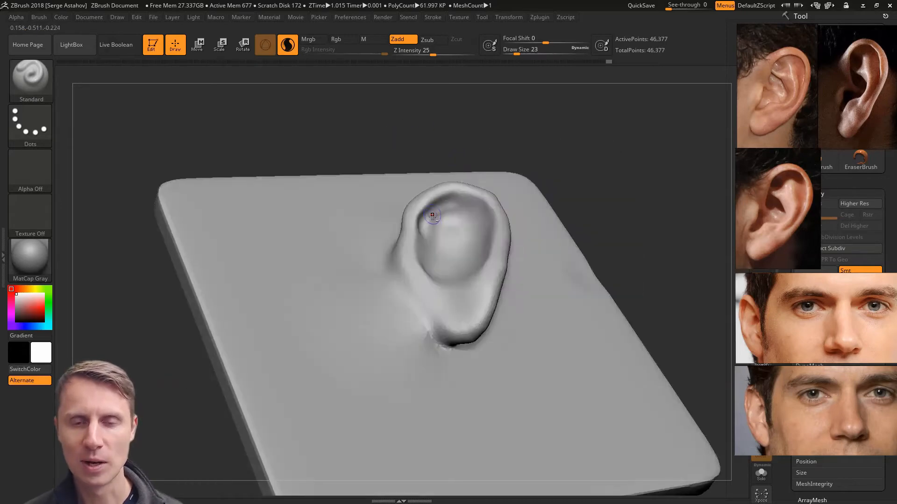
pyautogui.moveTo(432, 217)
pyautogui.keyDown('alt'); pyautogui.mouseDown()
pyautogui.moveTo(469, 201)
pyautogui.moveTo(490, 221)
pyautogui.mouseUp(); pyautogui.keyUp('alt')
pyautogui.moveTo(445, 138); pyautogui.dragTo(486, 142)
pyautogui.keyDown('alt'); pyautogui.moveTo(490, 215); pyautogui.dragTo(508, 248); pyautogui.keyUp('alt')
pyautogui.keyDown('alt'); pyautogui.moveTo(495, 221); pyautogui.dragTo(519, 260); pyautogui.keyUp('alt')
pyautogui.keyDown('alt'); pyautogui.moveTo(504, 228); pyautogui.dragTo(519, 259); pyautogui.keyUp('alt')
# Deepen the groove under the rim and continue it over the top towards the front of the ear
pyautogui.moveTo(551, 206)
pyautogui.mouseDown()
pyautogui.moveTo(508, 263)
pyautogui.moveTo(477, 210)
pyautogui.mouseUp()
pyautogui.keyDown('alt'); pyautogui.moveTo(504, 244); pyautogui.dragTo(473, 206); pyautogui.keyUp('alt')
pyautogui.moveTo(476, 140); pyautogui.dragTo(454, 140)
pyautogui.moveTo(485, 214)
pyautogui.keyDown('alt'); pyautogui.mouseDown()
pyautogui.moveTo(459, 209)
pyautogui.moveTo(436, 232)
pyautogui.mouseUp(); pyautogui.keyUp('alt')
pyautogui.moveTo(368, 146); pyautogui.dragTo(323, 145)
pyautogui.moveTo(435, 225)
pyautogui.keyDown('alt'); pyautogui.mouseDown()
pyautogui.moveTo(425, 265)
pyautogui.moveTo(445, 220)
pyautogui.moveTo(468, 210)
pyautogui.mouseUp(); pyautogui.keyUp('alt')
# Choose the ClayTubes brush at draw size 39 and smooth the ear's inner hollow and the groove's edge
pyautogui.click(15, 90)
pyautogui.click(310, 159)
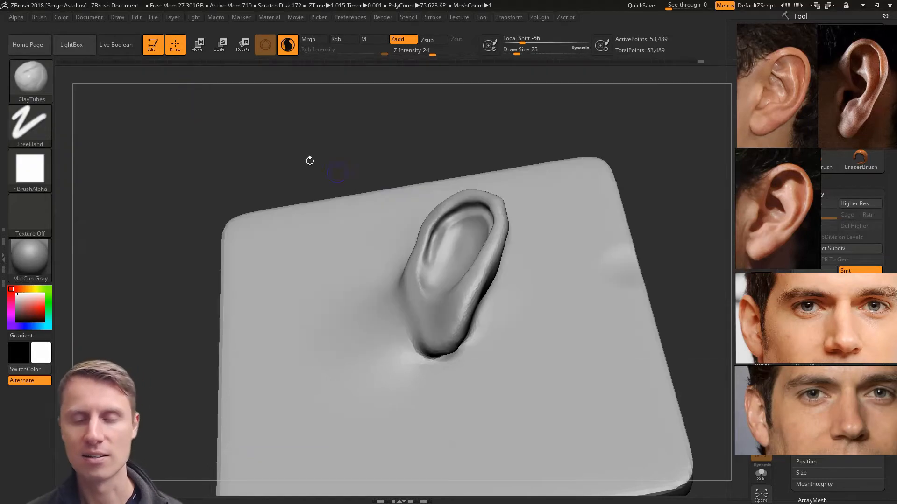
pyautogui.moveTo(310, 158)
pyautogui.mouseDown()
pyautogui.moveTo(436, 248)
pyautogui.moveTo(444, 229)
pyautogui.moveTo(478, 212)
pyautogui.moveTo(495, 254)
pyautogui.moveTo(483, 278)
pyautogui.mouseUp()
pyautogui.moveTo(488, 243)
pyautogui.keyDown('shift'); pyautogui.mouseDown()
pyautogui.moveTo(477, 217)
pyautogui.moveTo(449, 212)
pyautogui.moveTo(436, 252)
pyautogui.mouseUp(); pyautogui.keyUp('shift')
pyautogui.moveTo(319, 146); pyautogui.dragTo(330, 146)
pyautogui.press('space')
pyautogui.moveTo(457, 225)
pyautogui.mouseDown()
pyautogui.moveTo(434, 247)
pyautogui.moveTo(467, 216)
pyautogui.moveTo(488, 227)
pyautogui.mouseUp()
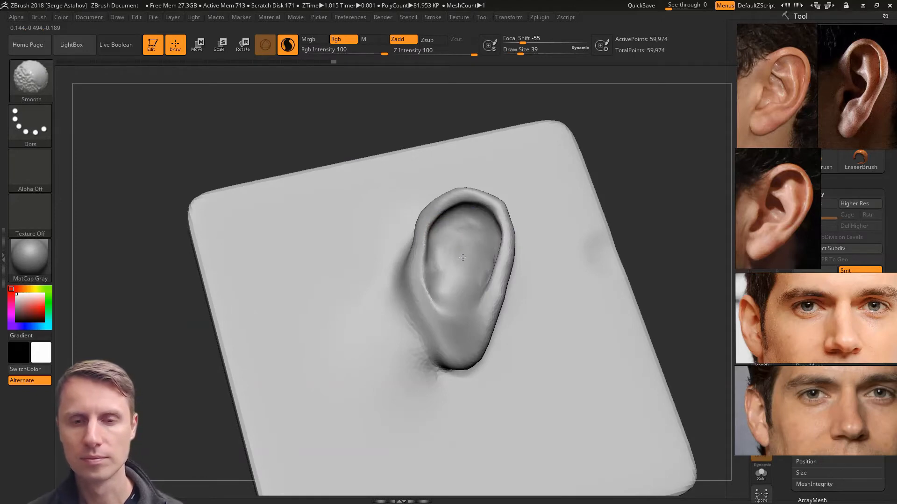
pyautogui.keyDown('shift'); pyautogui.moveTo(442, 275); pyautogui.dragTo(441, 284); pyautogui.keyUp('shift')
pyautogui.keyDown('shift'); pyautogui.moveTo(270, 122); pyautogui.dragTo(262, 127); pyautogui.keyUp('shift')
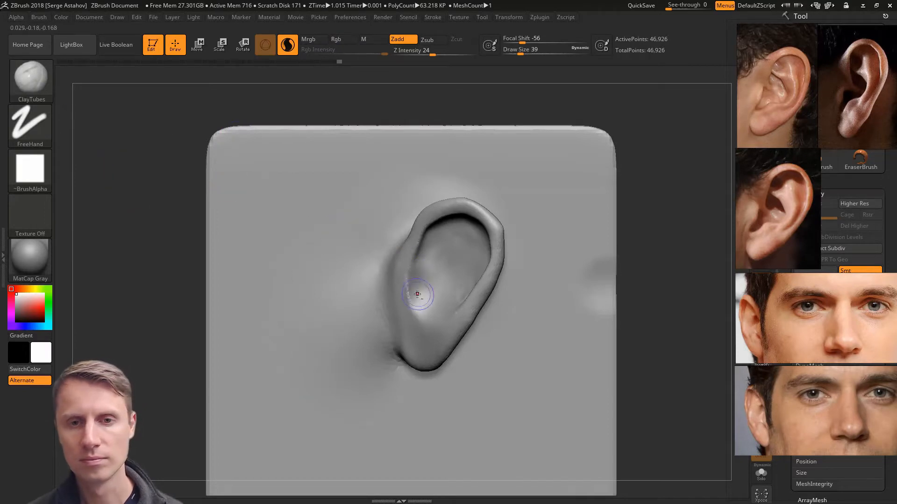
# Block in the tragus and antitragus with clay strokes and hollow out the concha between them
pyautogui.moveTo(418, 295)
pyautogui.mouseDown()
pyautogui.moveTo(414, 283)
pyautogui.moveTo(420, 297)
pyautogui.moveTo(405, 288)
pyautogui.moveTo(396, 309)
pyautogui.moveTo(419, 293)
pyautogui.moveTo(409, 318)
pyautogui.moveTo(421, 318)
pyautogui.mouseUp()
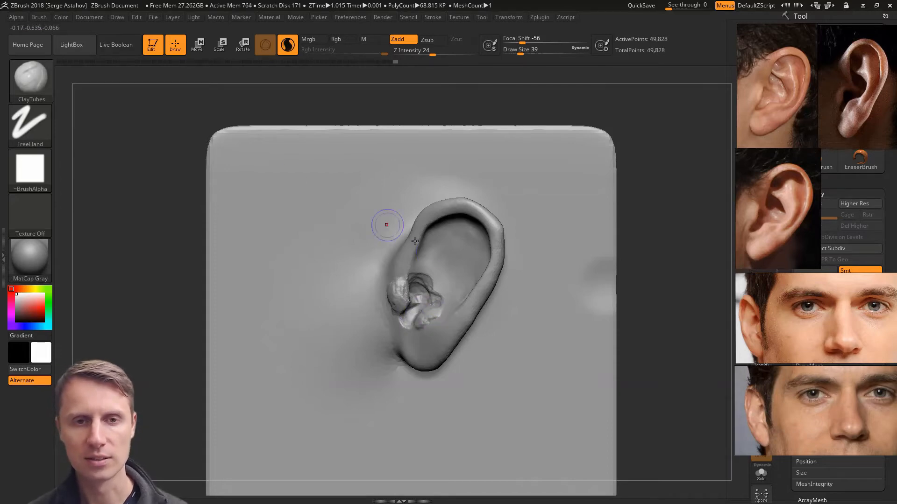
pyautogui.moveTo(164, 184); pyautogui.dragTo(186, 189)
pyautogui.moveTo(438, 299)
pyautogui.mouseDown()
pyautogui.moveTo(421, 298)
pyautogui.moveTo(460, 299)
pyautogui.moveTo(434, 278)
pyautogui.moveTo(447, 282)
pyautogui.mouseUp()
pyautogui.moveTo(138, 235)
pyautogui.mouseDown()
pyautogui.moveTo(134, 266)
pyautogui.moveTo(111, 268)
pyautogui.mouseUp()
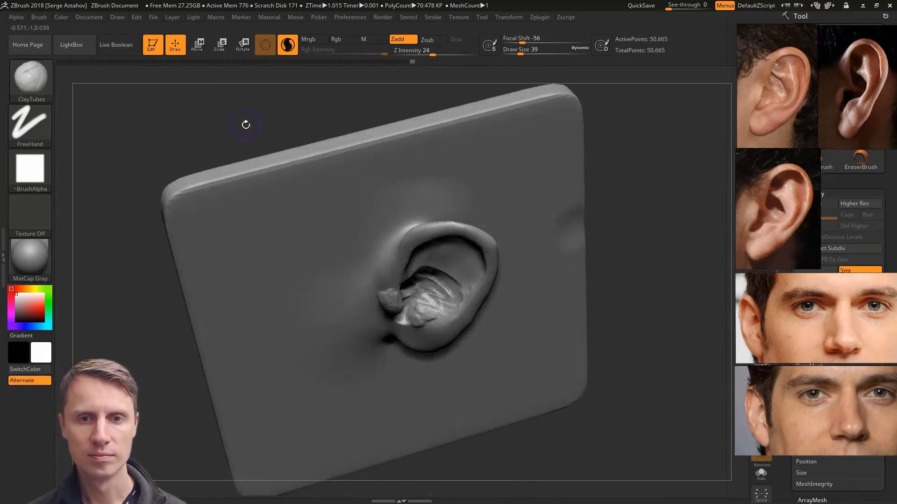
pyautogui.moveTo(245, 125)
pyautogui.mouseDown()
pyautogui.moveTo(434, 300)
pyautogui.moveTo(417, 290)
pyautogui.moveTo(412, 297)
pyautogui.mouseUp()
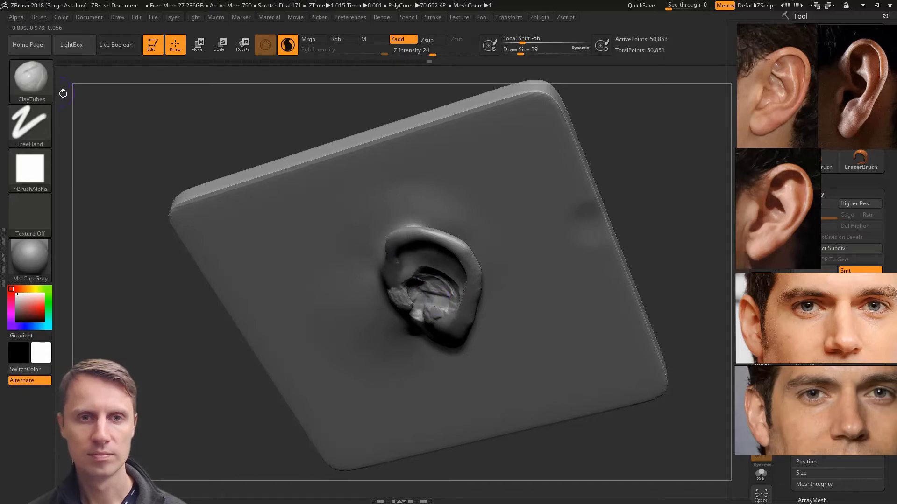
# Carve the ear canal opening behind the tragus with the Standard brush
pyautogui.click(39, 86)
pyautogui.click(402, 88)
pyautogui.moveTo(213, 138)
pyautogui.mouseDown()
pyautogui.moveTo(145, 243)
pyautogui.moveTo(167, 252)
pyautogui.moveTo(255, 250)
pyautogui.mouseUp()
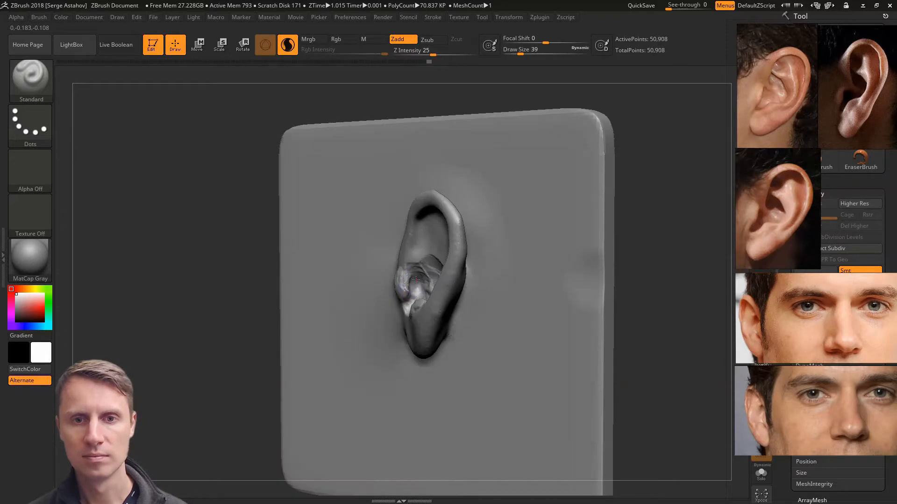
pyautogui.moveTo(416, 280); pyautogui.dragTo(415, 284)
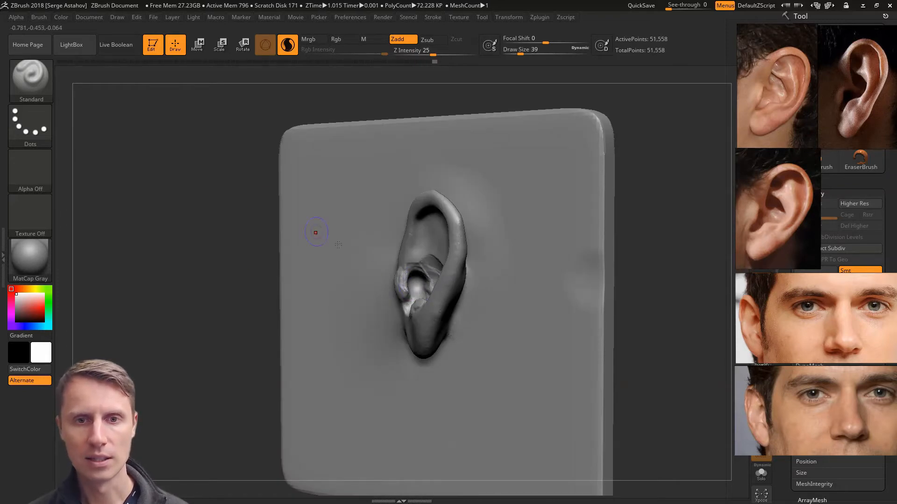
# Open the Lazy Mouse stroke settings and carve along the lower concha above the antitragus
pyautogui.click(432, 17)
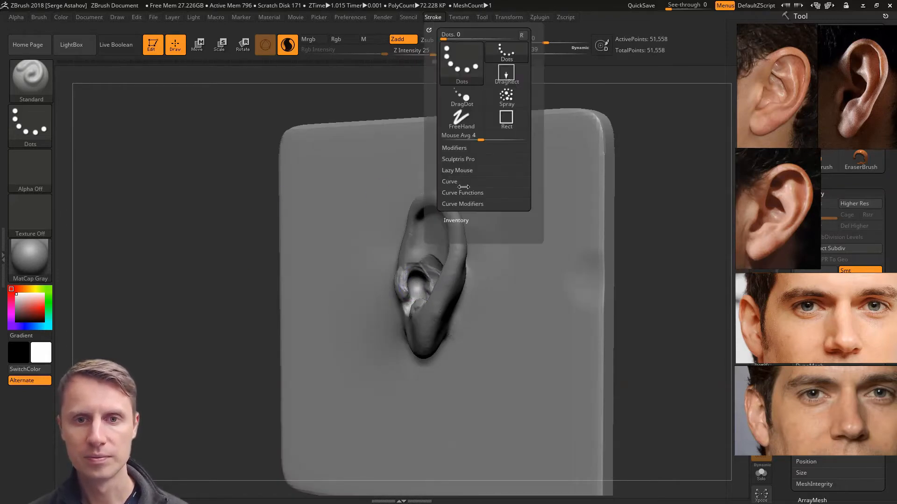
pyautogui.click(450, 169)
pyautogui.moveTo(188, 211); pyautogui.dragTo(201, 260)
pyautogui.moveTo(410, 307); pyautogui.dragTo(442, 320)
# Return to the ClayTubes brush, smooth the concha and tragus, and build up the rim's join into the tragus
pyautogui.click(39, 82)
pyautogui.click(196, 84)
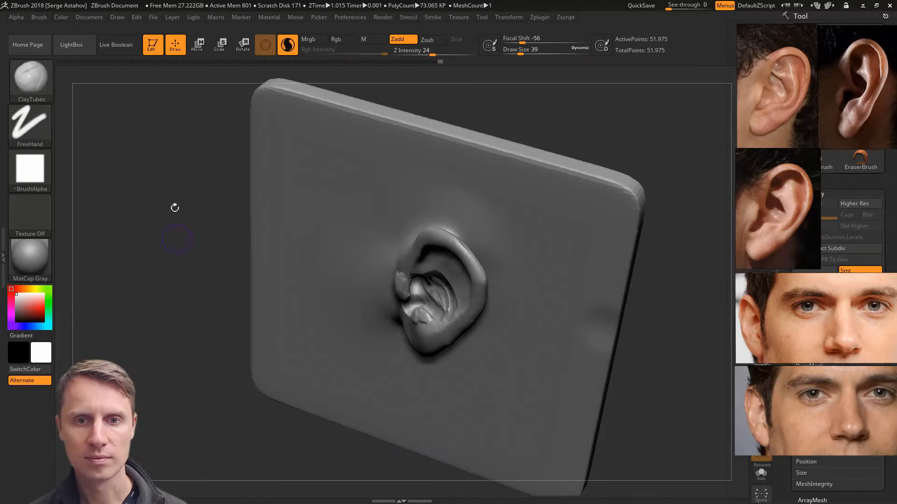
pyautogui.keyDown('shift'); pyautogui.moveTo(174, 206); pyautogui.dragTo(220, 224); pyautogui.keyUp('shift')
pyautogui.moveTo(436, 260)
pyautogui.keyDown('shift'); pyautogui.mouseDown()
pyautogui.moveTo(457, 267)
pyautogui.moveTo(419, 301)
pyautogui.mouseUp(); pyautogui.keyUp('shift')
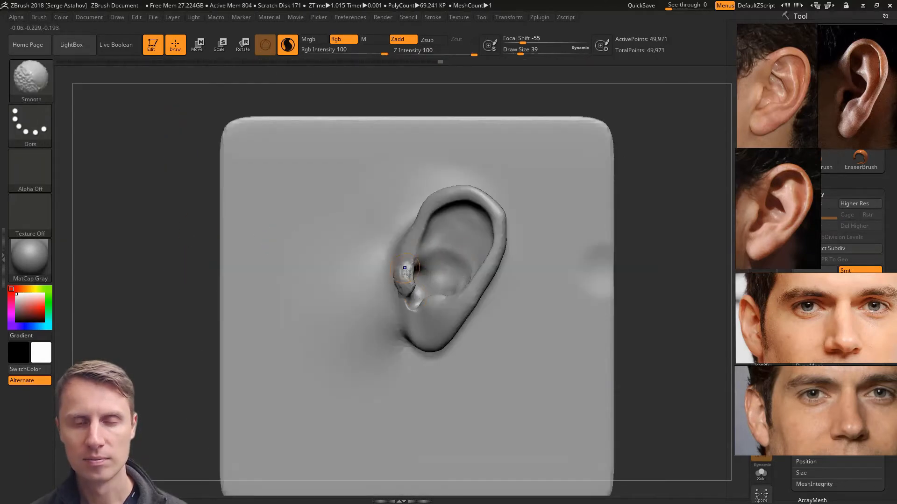
pyautogui.keyDown('shift'); pyautogui.moveTo(405, 267); pyautogui.dragTo(405, 286); pyautogui.keyUp('shift')
pyautogui.moveTo(403, 232)
pyautogui.mouseDown()
pyautogui.moveTo(415, 215)
pyautogui.moveTo(410, 206)
pyautogui.moveTo(395, 240)
pyautogui.moveTo(404, 244)
pyautogui.moveTo(406, 227)
pyautogui.moveTo(397, 256)
pyautogui.moveTo(403, 229)
pyautogui.moveTo(407, 285)
pyautogui.moveTo(398, 289)
pyautogui.mouseUp()
pyautogui.moveTo(165, 206)
pyautogui.mouseDown()
pyautogui.moveTo(139, 207)
pyautogui.moveTo(164, 228)
pyautogui.moveTo(192, 232)
pyautogui.moveTo(239, 285)
pyautogui.mouseUp()
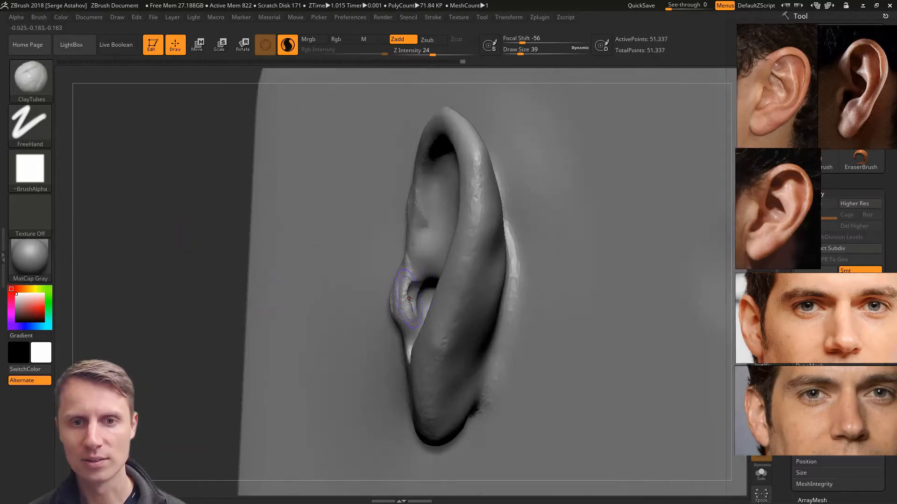
# Isolate the tragus area and turn on backface masking for the ClayTubes brush
pyautogui.keyDown('ctrl'); pyautogui.keyDown('shift'); pyautogui.moveTo(381, 264); pyautogui.dragTo(430, 328); pyautogui.keyUp('shift'); pyautogui.keyUp('ctrl')
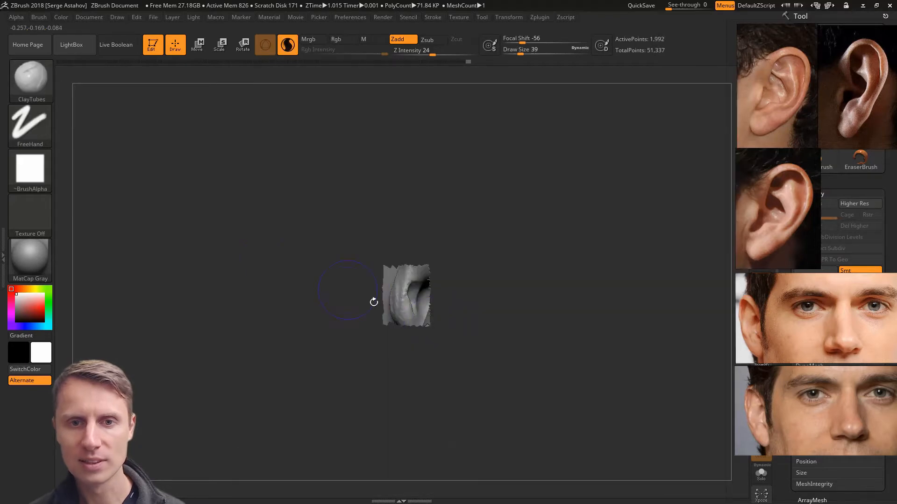
pyautogui.moveTo(373, 302); pyautogui.dragTo(328, 256)
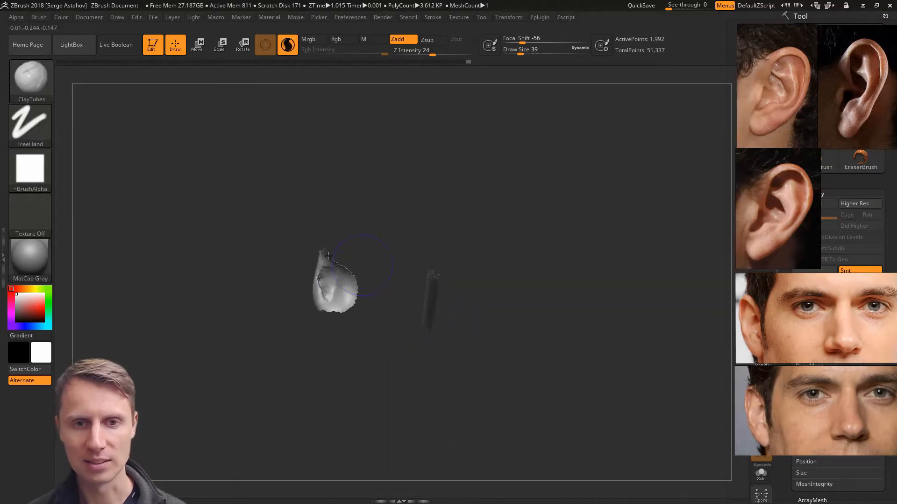
pyautogui.click(38, 17)
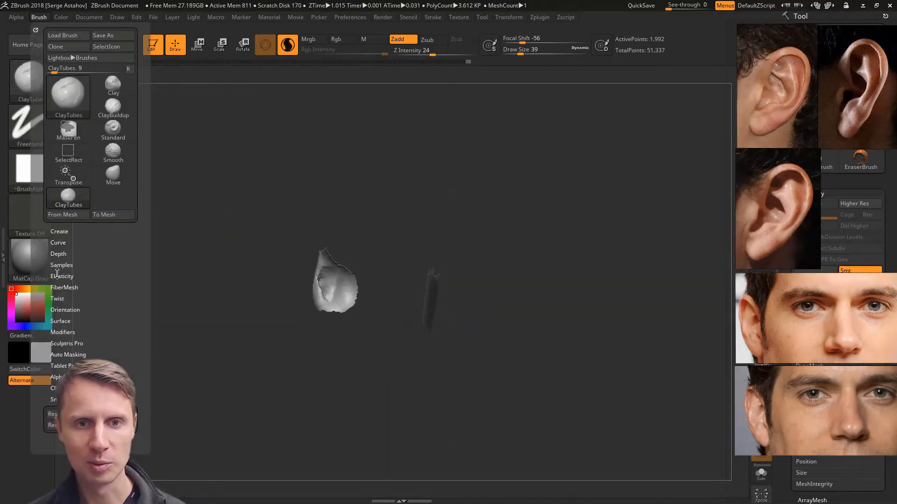
pyautogui.scroll(-3, 56, 273)
pyautogui.click(63, 241)
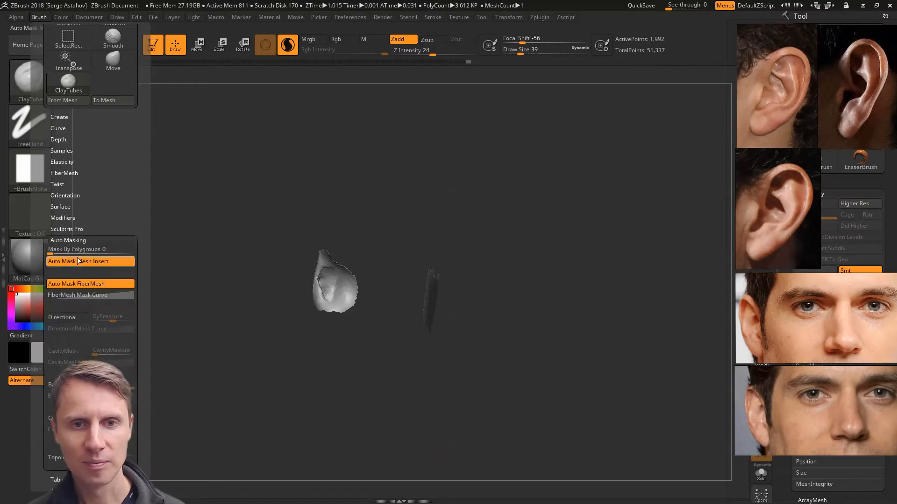
pyautogui.click(70, 384)
# Set the draw size to 27, add clay to the tragus's inner side, and unhide the whole mesh
pyautogui.moveTo(221, 303); pyautogui.dragTo(245, 299)
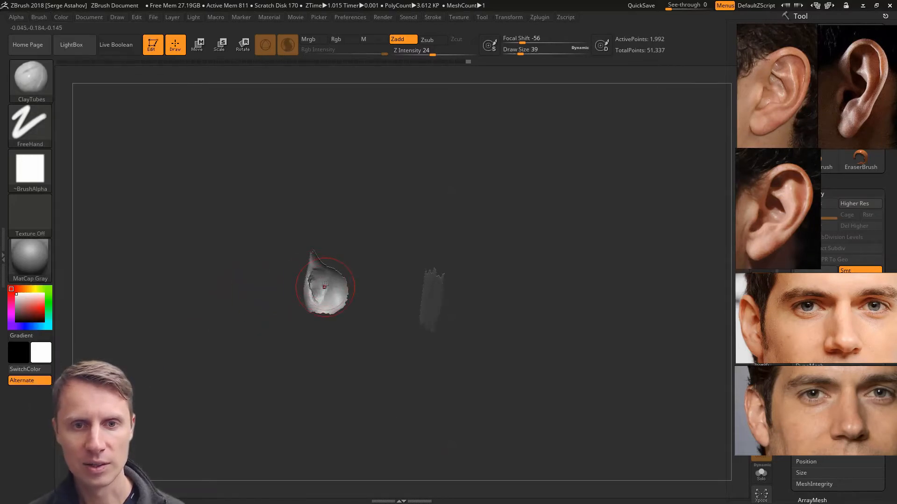
pyautogui.press('space')
pyautogui.moveTo(326, 286); pyautogui.dragTo(320, 286)
pyautogui.moveTo(314, 276)
pyautogui.mouseDown()
pyautogui.moveTo(321, 301)
pyautogui.moveTo(311, 294)
pyautogui.moveTo(323, 295)
pyautogui.moveTo(316, 281)
pyautogui.moveTo(322, 294)
pyautogui.moveTo(314, 292)
pyautogui.mouseUp()
pyautogui.moveTo(236, 283); pyautogui.dragTo(271, 285)
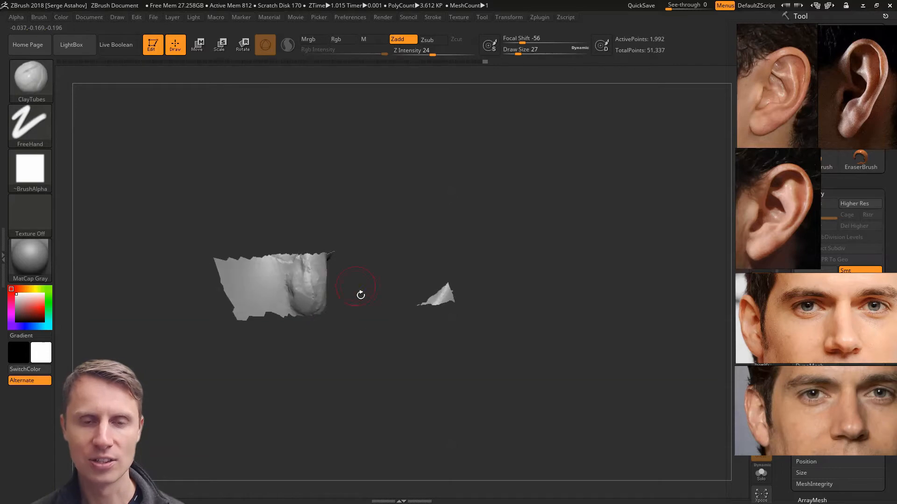
pyautogui.keyDown('ctrl'); pyautogui.keyDown('shift'); pyautogui.click(360, 294); pyautogui.keyUp('shift'); pyautogui.keyUp('ctrl')
# Refine the antitragus ridge beside the ear notch and smooth it into the lower concha
pyautogui.moveTo(278, 197)
pyautogui.mouseDown()
pyautogui.moveTo(289, 219)
pyautogui.moveTo(286, 248)
pyautogui.moveTo(286, 196)
pyautogui.moveTo(299, 205)
pyautogui.moveTo(306, 234)
pyautogui.moveTo(280, 240)
pyautogui.moveTo(308, 292)
pyautogui.moveTo(332, 179)
pyautogui.moveTo(320, 238)
pyautogui.mouseUp()
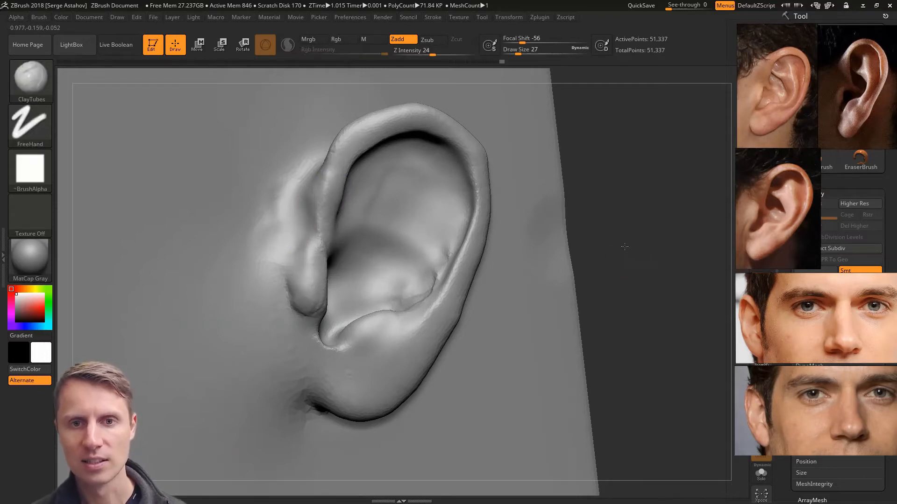
pyautogui.moveTo(626, 259); pyautogui.dragTo(613, 281)
pyautogui.moveTo(347, 299)
pyautogui.mouseDown()
pyautogui.moveTo(328, 293)
pyautogui.moveTo(338, 306)
pyautogui.moveTo(352, 301)
pyautogui.moveTo(348, 313)
pyautogui.moveTo(387, 283)
pyautogui.mouseUp()
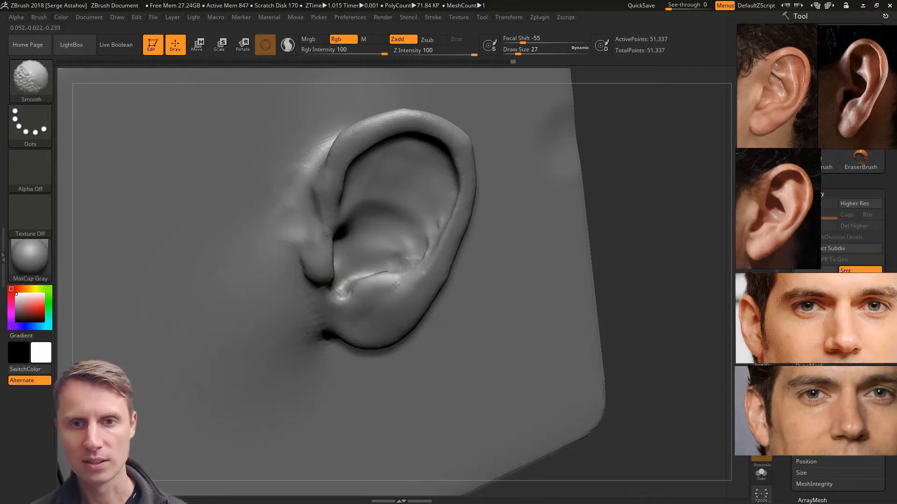
pyautogui.moveTo(673, 210)
pyautogui.mouseDown()
pyautogui.moveTo(663, 220)
pyautogui.moveTo(647, 197)
pyautogui.moveTo(626, 195)
pyautogui.moveTo(648, 182)
pyautogui.mouseUp()
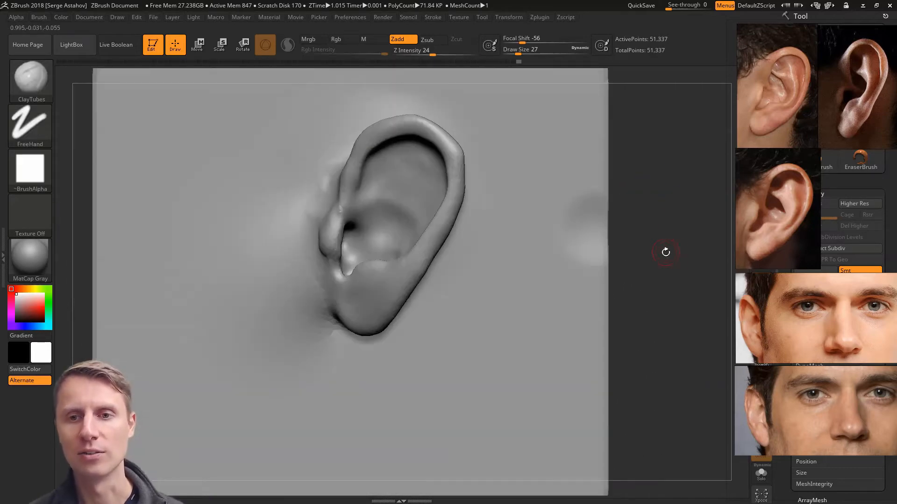
# Build up the helix with clay strokes from its root in the concha, over the top and down to the lobe
pyautogui.moveTo(669, 254); pyautogui.dragTo(647, 248)
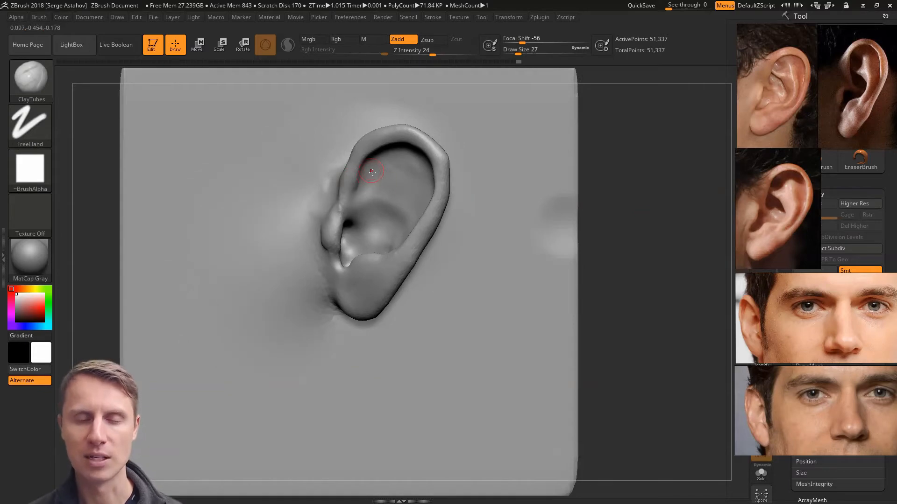
pyautogui.moveTo(372, 172); pyautogui.dragTo(376, 177)
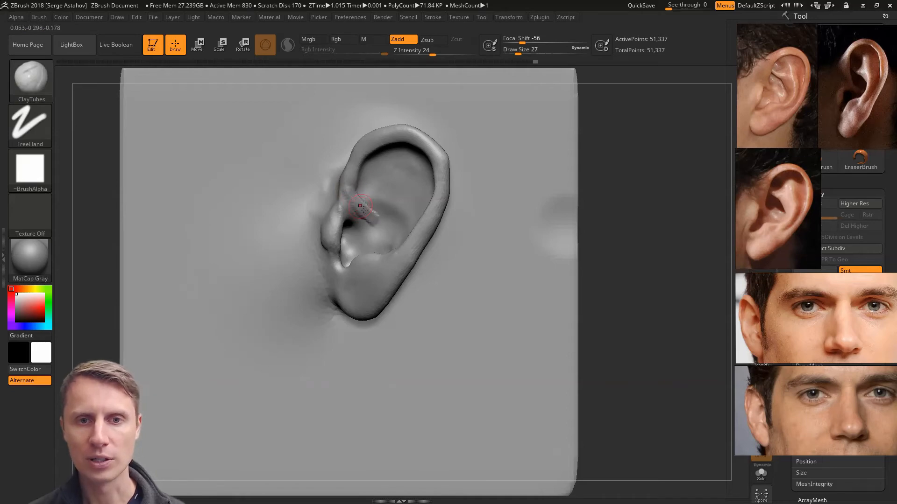
pyautogui.moveTo(375, 221)
pyautogui.mouseDown()
pyautogui.moveTo(353, 185)
pyautogui.moveTo(361, 158)
pyautogui.moveTo(409, 138)
pyautogui.moveTo(434, 152)
pyautogui.moveTo(439, 179)
pyautogui.mouseUp()
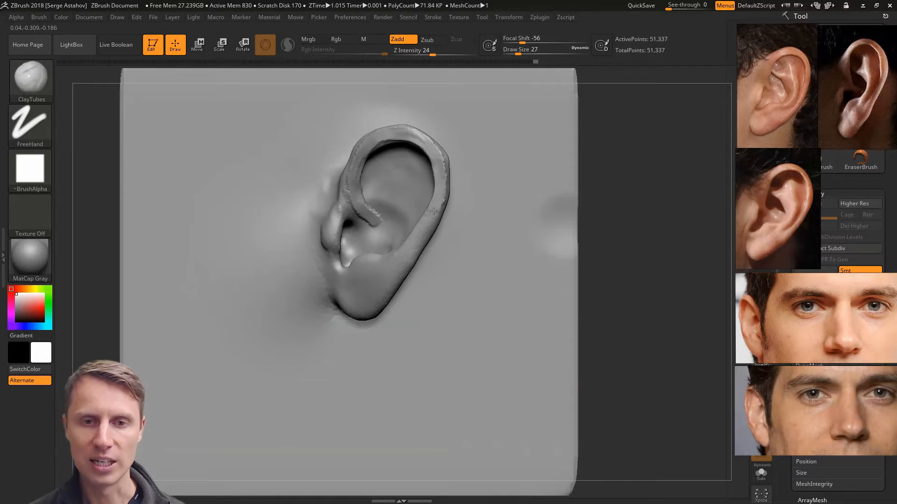
pyautogui.moveTo(434, 212); pyautogui.dragTo(391, 271)
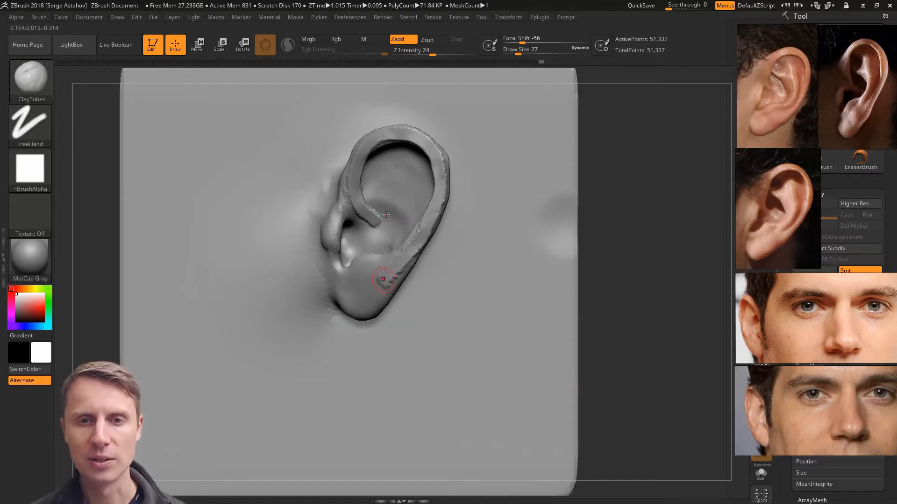
# Extend the helix's root farther into the concha and smooth its surface
pyautogui.keyDown('shift'); pyautogui.moveTo(370, 214); pyautogui.dragTo(386, 227); pyautogui.keyUp('shift')
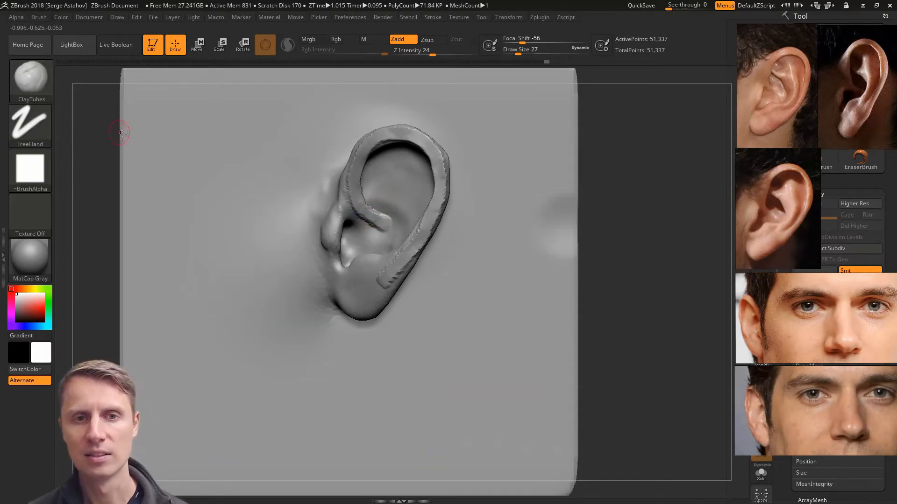
pyautogui.moveTo(89, 115); pyautogui.dragTo(77, 119)
pyautogui.keyDown('shift'); pyautogui.moveTo(343, 198); pyautogui.dragTo(372, 216); pyautogui.keyUp('shift')
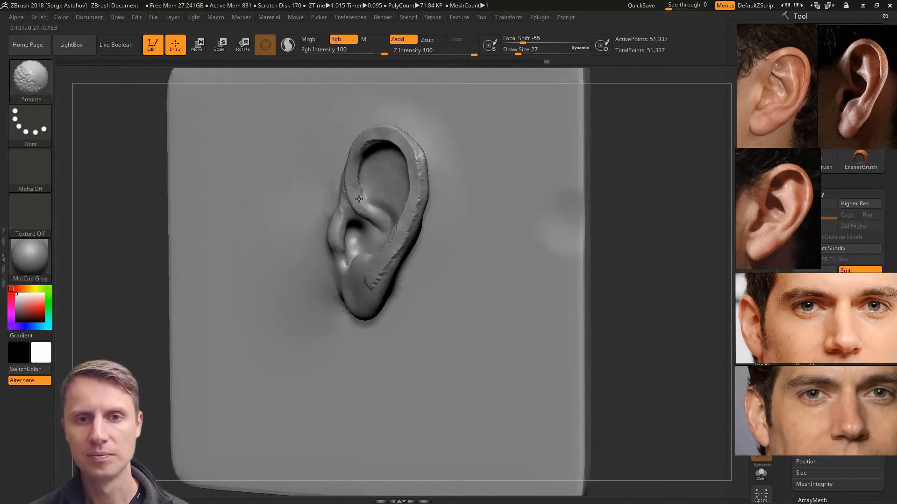
# Smooth the helix from its top down to the lobe, and touch up the hollow above its root with the Standard brush
pyautogui.moveTo(384, 135)
pyautogui.keyDown('shift'); pyautogui.mouseDown()
pyautogui.moveTo(411, 148)
pyautogui.moveTo(423, 180)
pyautogui.moveTo(402, 235)
pyautogui.mouseUp(); pyautogui.keyUp('shift')
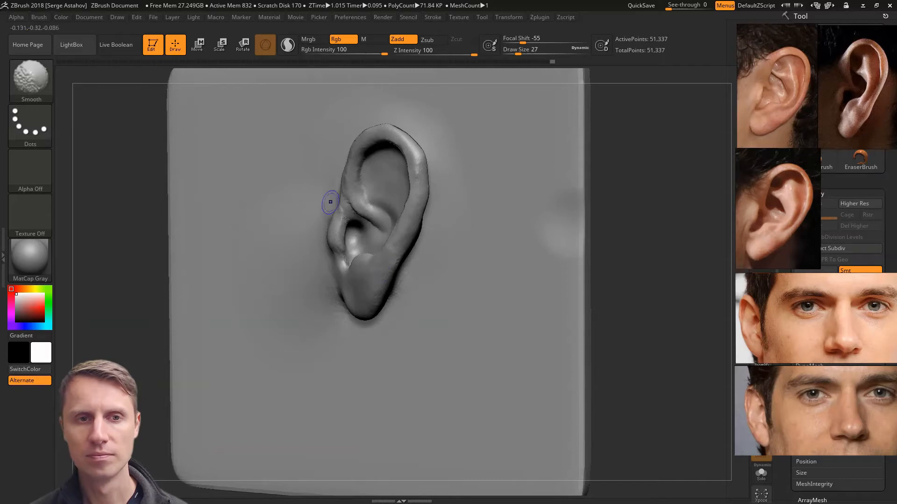
pyautogui.click(47, 78)
pyautogui.click(402, 85)
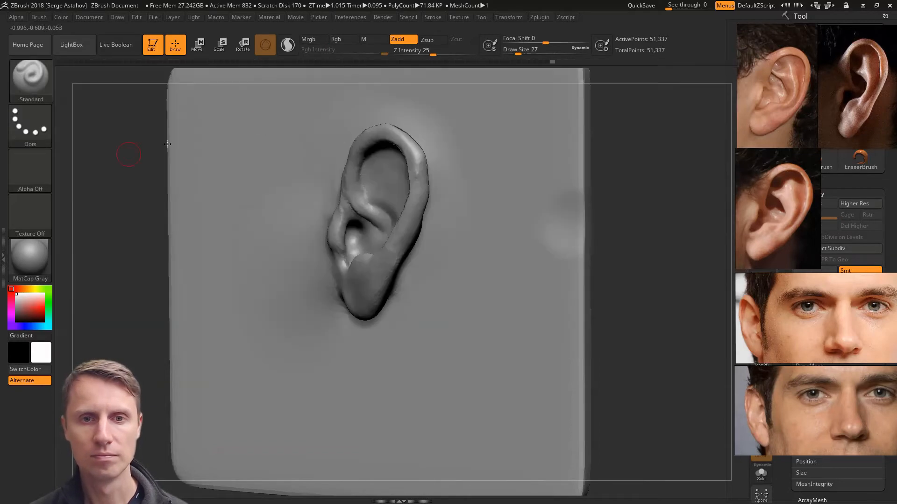
pyautogui.moveTo(371, 200); pyautogui.dragTo(368, 194)
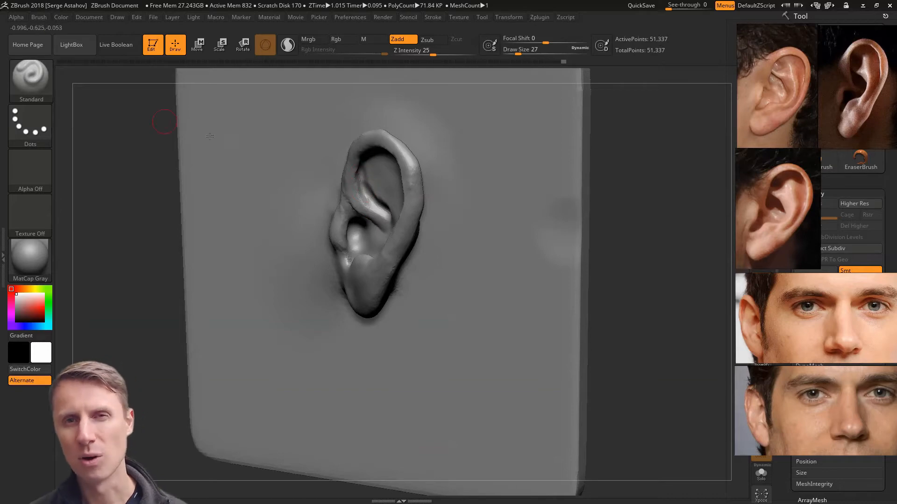
# Carve the upper concha above the helix's root with ClayTubes, and define the crease in front of the root
pyautogui.click(46, 77)
pyautogui.click(176, 88)
pyautogui.moveTo(175, 87); pyautogui.dragTo(300, 161)
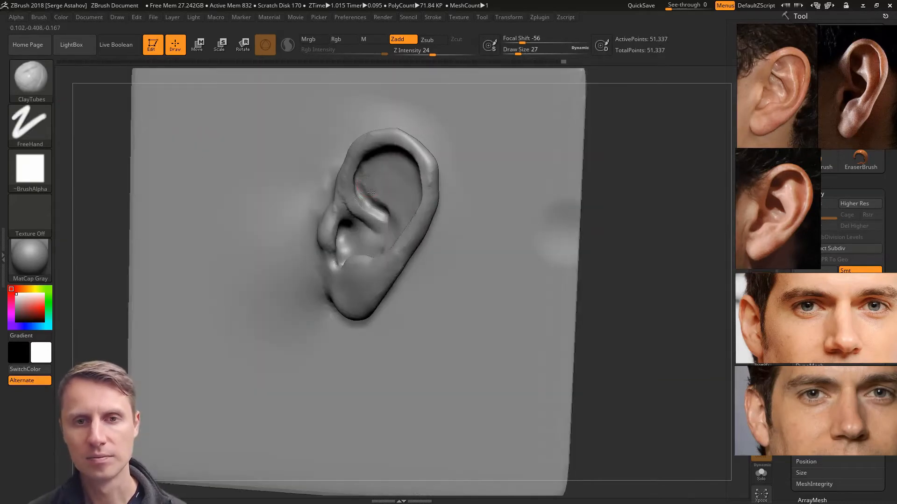
pyautogui.moveTo(370, 173)
pyautogui.mouseDown()
pyautogui.moveTo(386, 205)
pyautogui.moveTo(380, 188)
pyautogui.moveTo(372, 193)
pyautogui.mouseUp()
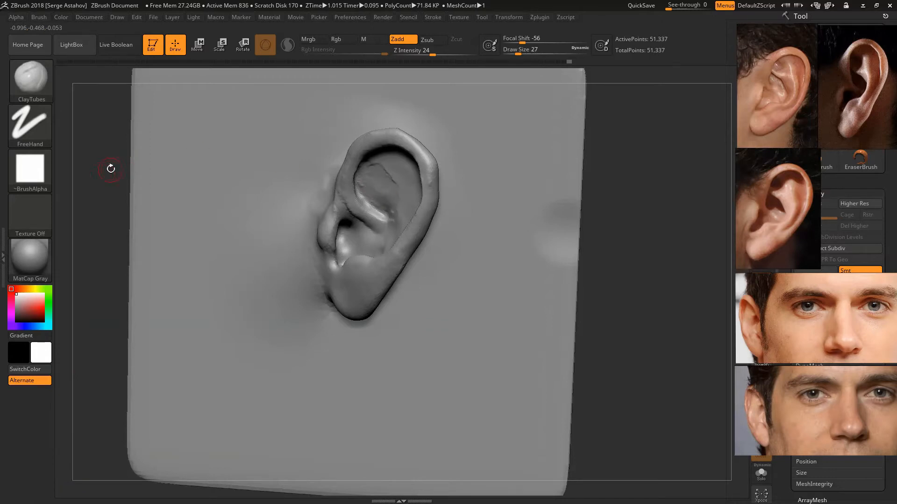
pyautogui.moveTo(110, 168)
pyautogui.mouseDown()
pyautogui.moveTo(74, 164)
pyautogui.moveTo(85, 142)
pyautogui.mouseUp()
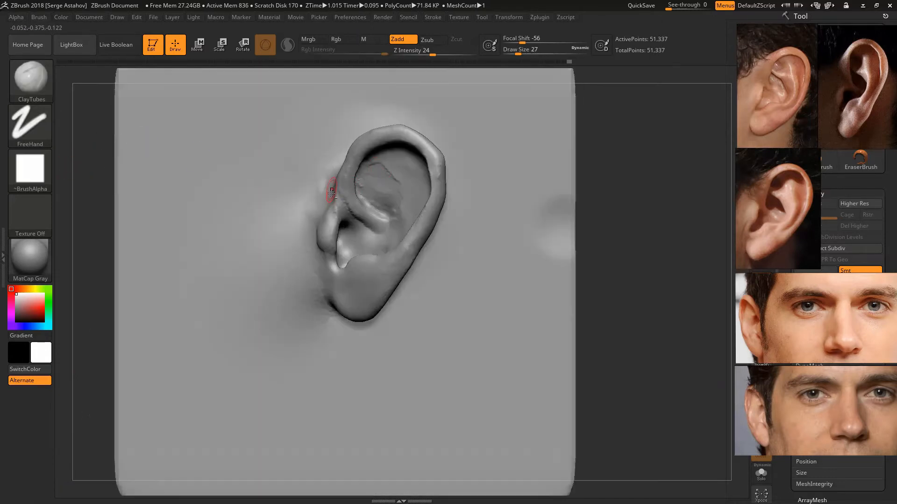
pyautogui.moveTo(337, 189); pyautogui.dragTo(334, 198)
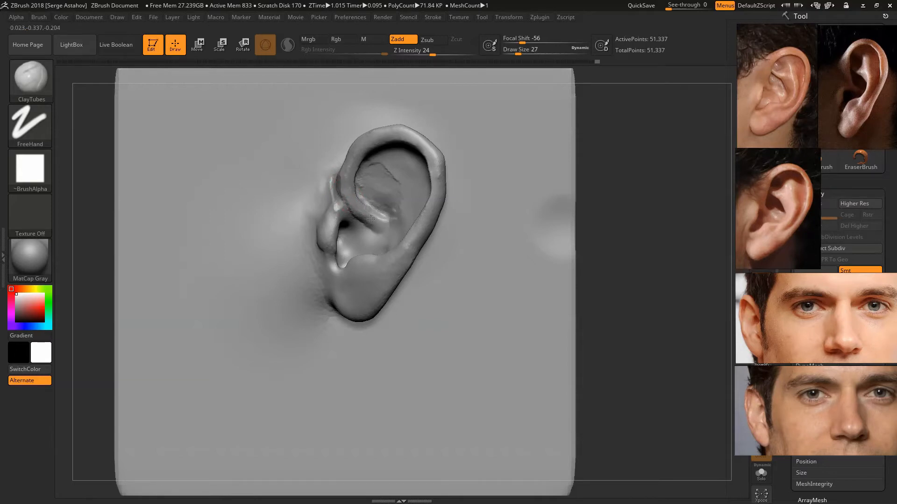
# Smooth the upper concha, the helix rim and the transition between the ear's front edge and the plate
pyautogui.press('shift')
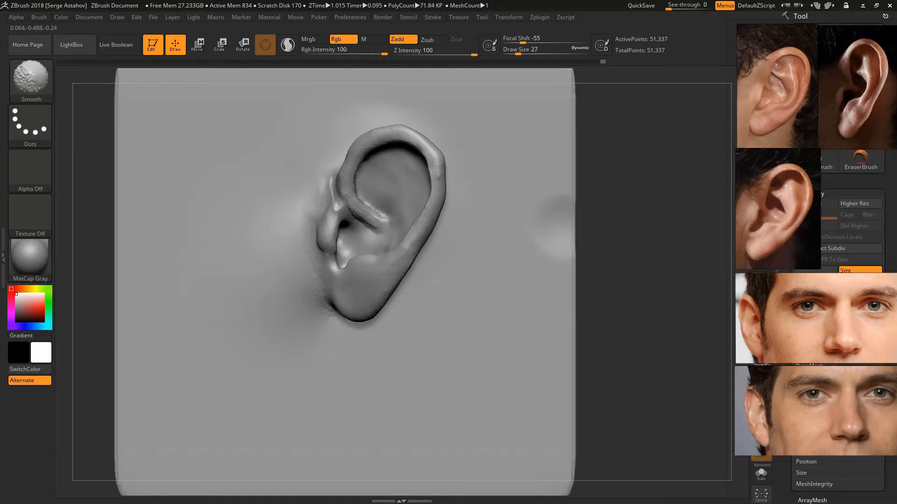
pyautogui.keyDown('shift'); pyautogui.moveTo(347, 198); pyautogui.dragTo(346, 191); pyautogui.keyUp('shift')
pyautogui.keyDown('shift'); pyautogui.moveTo(427, 160); pyautogui.dragTo(432, 180); pyautogui.keyUp('shift')
pyautogui.keyDown('shift'); pyautogui.moveTo(359, 135); pyautogui.dragTo(357, 135); pyautogui.keyUp('shift')
pyautogui.moveTo(438, 159)
pyautogui.keyDown('shift'); pyautogui.mouseDown()
pyautogui.moveTo(442, 154)
pyautogui.moveTo(434, 182)
pyautogui.mouseUp(); pyautogui.keyUp('shift')
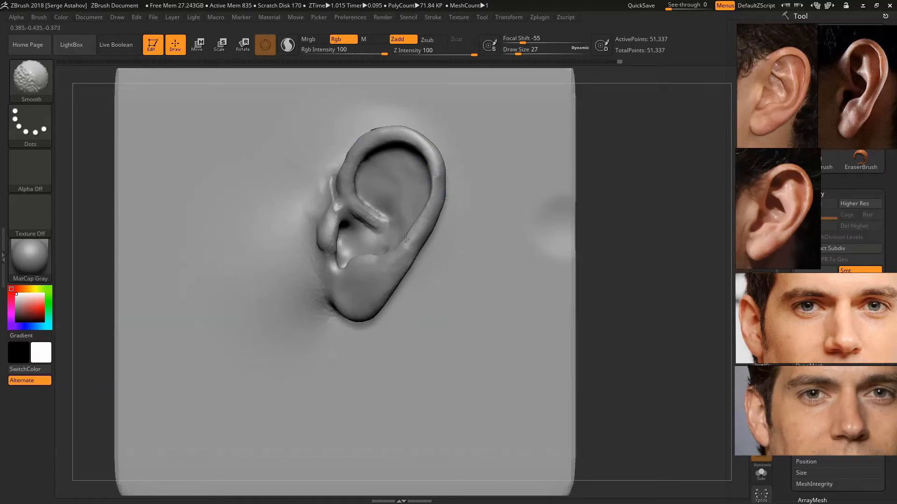
pyautogui.keyDown('shift'); pyautogui.moveTo(405, 239); pyautogui.dragTo(404, 241); pyautogui.keyUp('shift')
pyautogui.keyDown('shift'); pyautogui.moveTo(319, 279); pyautogui.dragTo(327, 301); pyautogui.keyUp('shift')
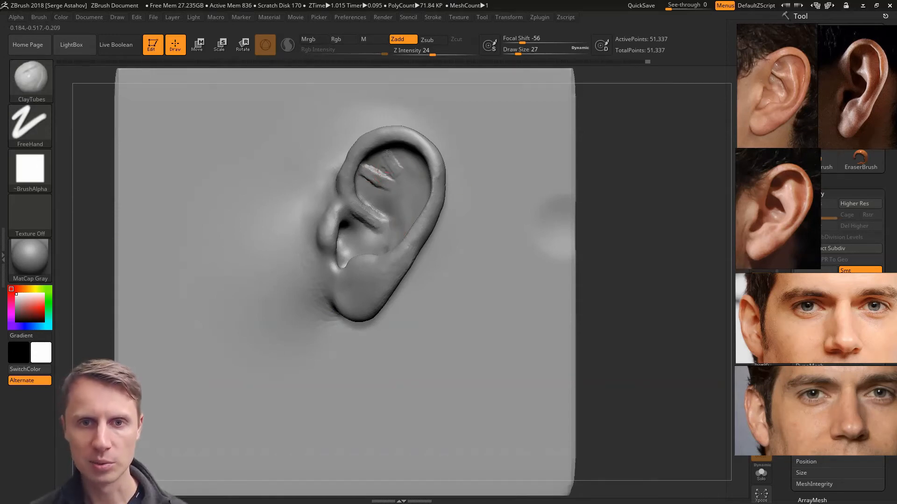
# Build up the antihelix with clay strokes, and reshape the helix's lower back edge with the Move brush at draw size 108
pyautogui.moveTo(402, 167)
pyautogui.mouseDown()
pyautogui.moveTo(417, 204)
pyautogui.moveTo(387, 196)
pyautogui.moveTo(395, 216)
pyautogui.mouseUp()
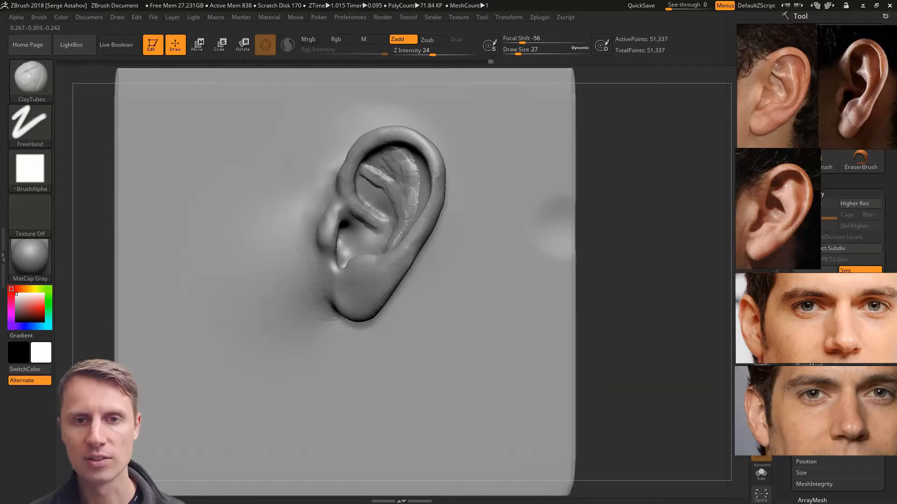
pyautogui.click(30, 79)
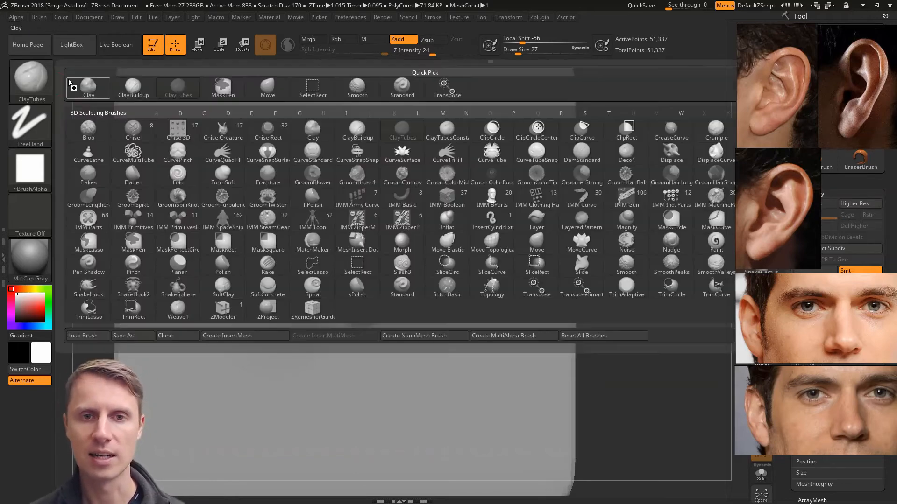
pyautogui.click(267, 87)
pyautogui.press('space')
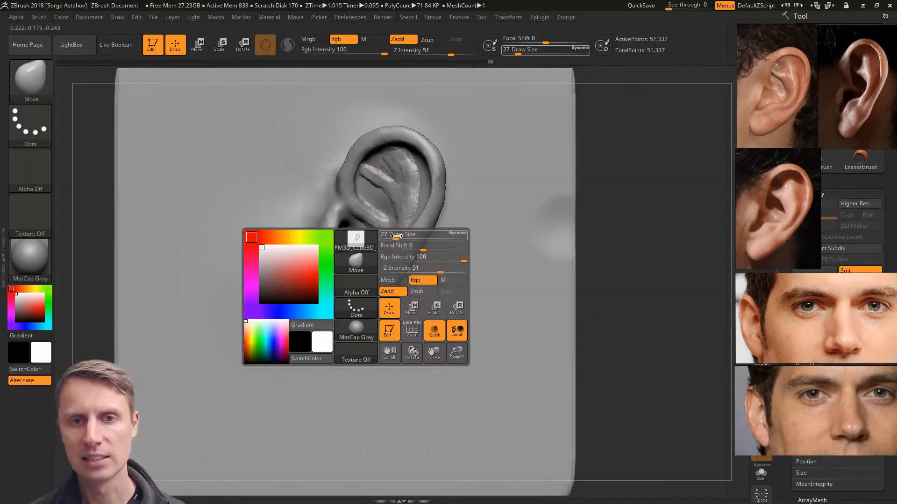
pyautogui.moveTo(395, 235); pyautogui.dragTo(403, 234)
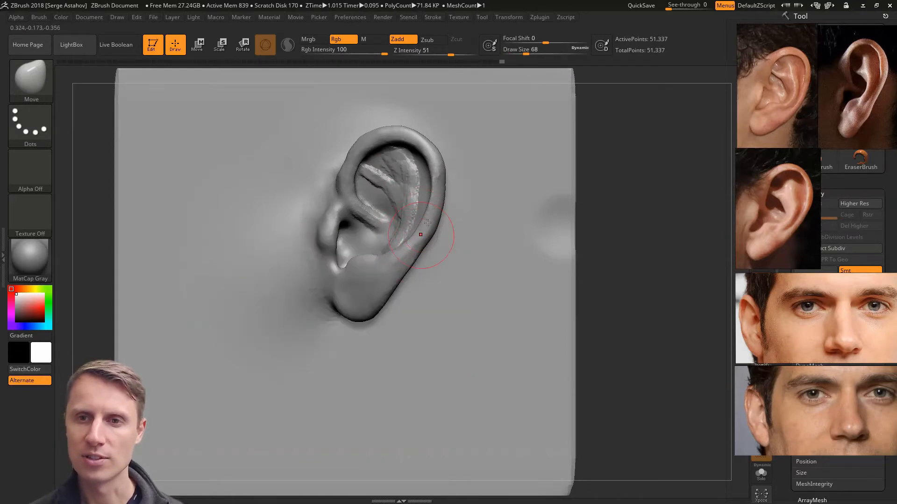
pyautogui.press('space')
pyautogui.moveTo(427, 223); pyautogui.dragTo(434, 223)
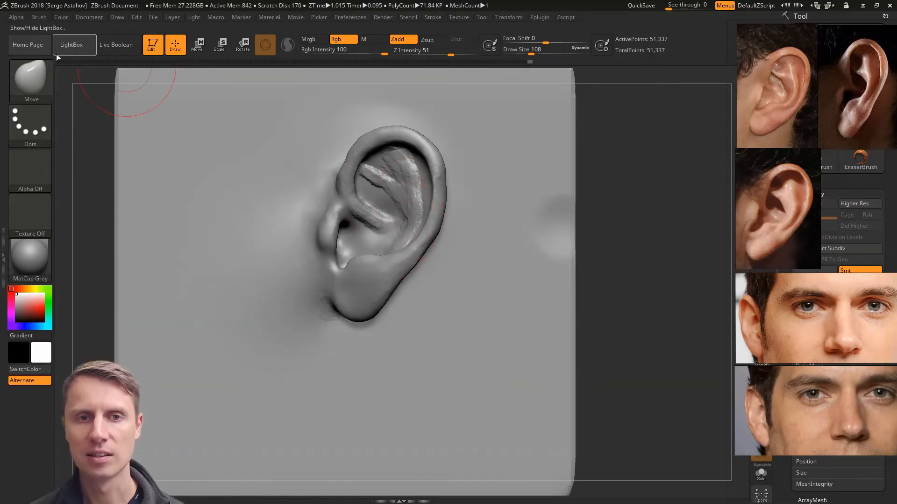
# Using ClayTubes at draw size 27, reinforce the antihelix and extend it down to the antitragus
pyautogui.click(31, 80)
pyautogui.click(169, 87)
pyautogui.press('space')
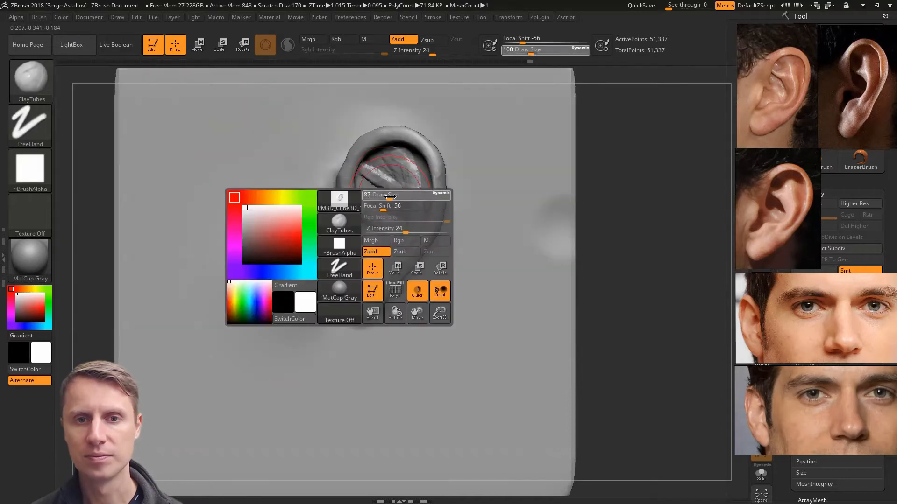
pyautogui.moveTo(370, 174)
pyautogui.mouseDown()
pyautogui.moveTo(383, 180)
pyautogui.moveTo(375, 179)
pyautogui.mouseUp()
pyautogui.press('space')
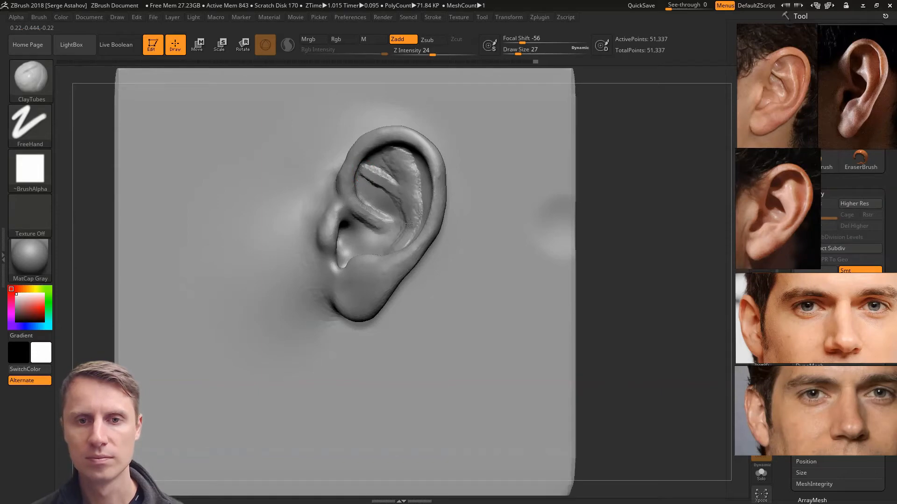
pyautogui.moveTo(100, 179); pyautogui.dragTo(113, 205)
pyautogui.moveTo(398, 238)
pyautogui.mouseDown()
pyautogui.moveTo(388, 251)
pyautogui.moveTo(408, 223)
pyautogui.mouseUp()
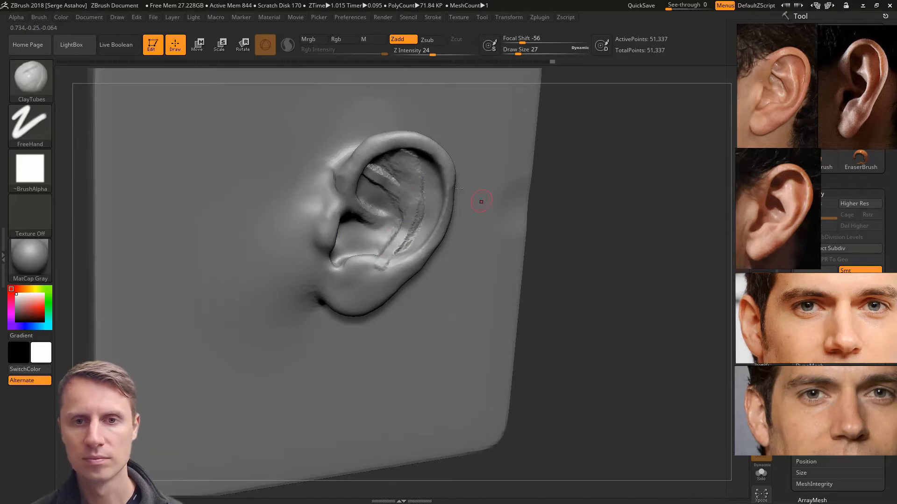
pyautogui.keyDown('shift'); pyautogui.moveTo(599, 225); pyautogui.dragTo(598, 215); pyautogui.keyUp('shift')
pyautogui.moveTo(101, 174); pyautogui.dragTo(264, 218)
pyautogui.keyDown('shift'); pyautogui.moveTo(483, 204); pyautogui.dragTo(434, 217); pyautogui.keyUp('shift')
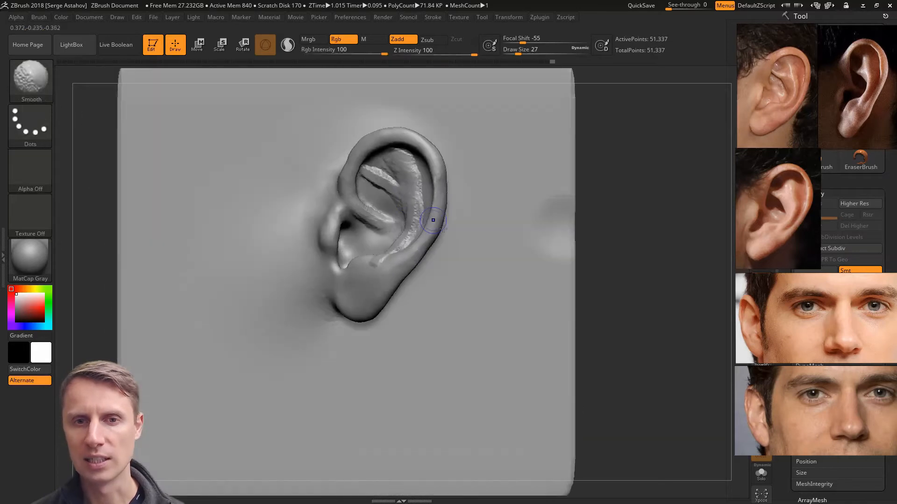
# Mask the antihelix and its upper branches, and invert the mask so only that ridge can be sculpted
pyautogui.moveTo(396, 186)
pyautogui.keyDown('ctrl'); pyautogui.mouseDown()
pyautogui.moveTo(369, 171)
pyautogui.moveTo(390, 189)
pyautogui.moveTo(396, 161)
pyautogui.moveTo(407, 159)
pyautogui.moveTo(412, 175)
pyautogui.moveTo(404, 237)
pyautogui.moveTo(377, 261)
pyautogui.moveTo(397, 246)
pyautogui.moveTo(423, 190)
pyautogui.moveTo(392, 194)
pyautogui.moveTo(408, 163)
pyautogui.moveTo(411, 181)
pyautogui.mouseUp(); pyautogui.keyUp('ctrl')
pyautogui.keyDown('ctrl'); pyautogui.click(439, 177); pyautogui.keyUp('ctrl')
pyautogui.keyDown('ctrl'); pyautogui.click(440, 177); pyautogui.keyUp('ctrl')
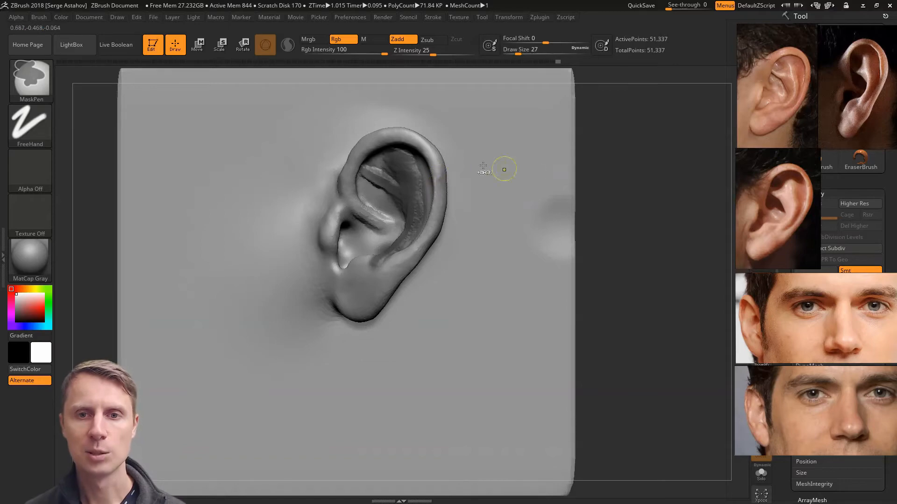
pyautogui.keyDown('ctrl'); pyautogui.click(598, 176); pyautogui.keyUp('ctrl')
# Pull the antihelix outward from the plate in front view with the Move brush at draw size 54, and smooth it
pyautogui.moveTo(88, 138); pyautogui.dragTo(198, 144)
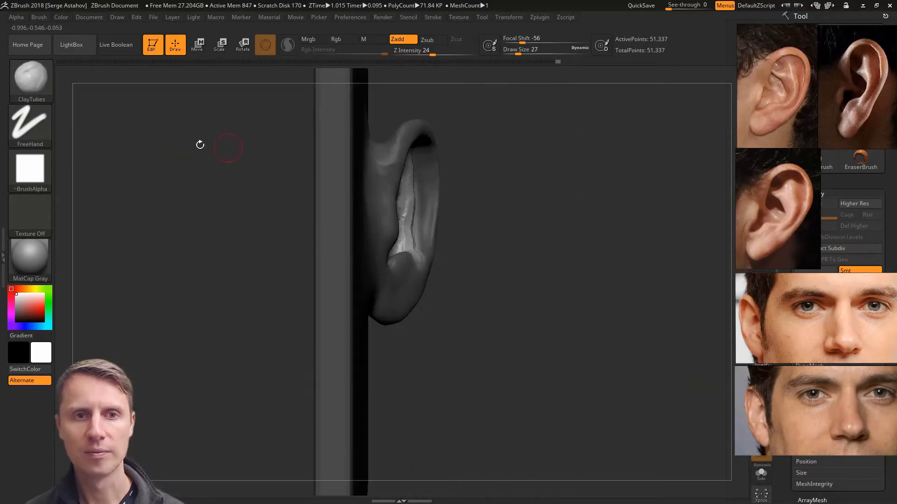
pyautogui.click(30, 77)
pyautogui.click(257, 98)
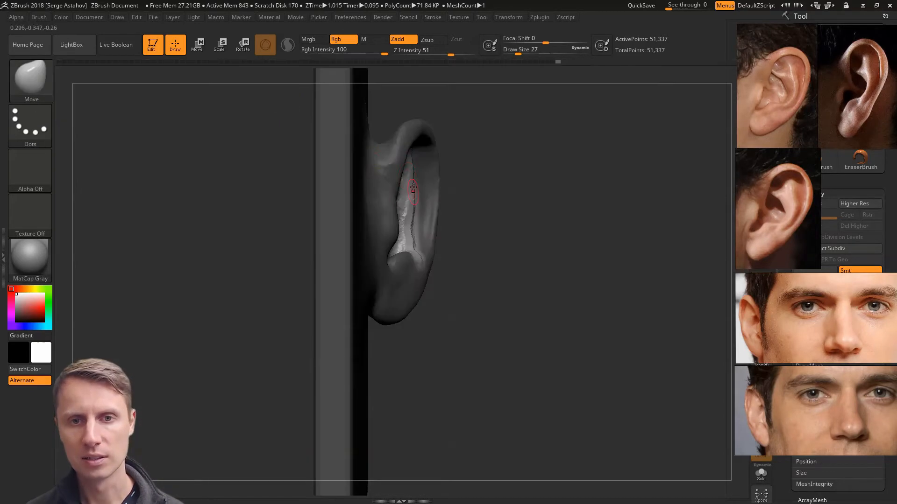
pyautogui.press('space')
pyautogui.moveTo(407, 188); pyautogui.dragTo(422, 188)
pyautogui.moveTo(413, 219)
pyautogui.mouseDown()
pyautogui.moveTo(431, 225)
pyautogui.moveTo(420, 243)
pyautogui.moveTo(423, 224)
pyautogui.moveTo(422, 248)
pyautogui.mouseUp()
pyautogui.press('space')
pyautogui.press('shift')
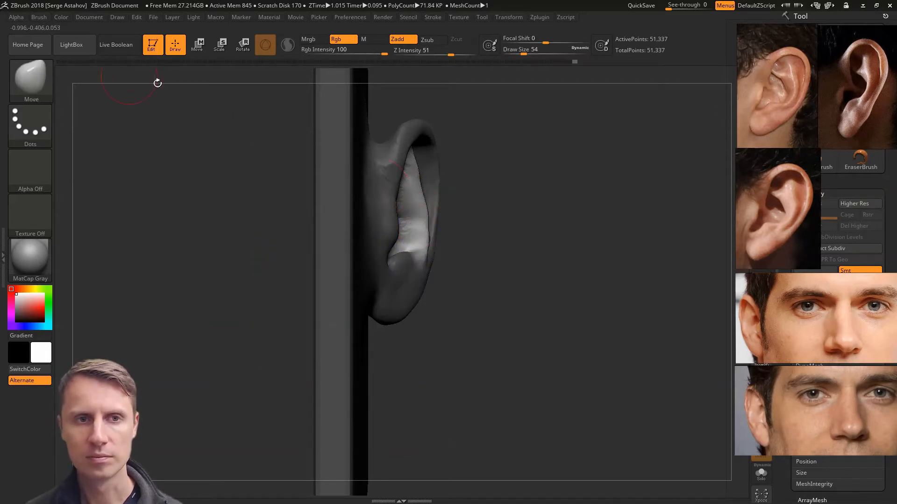
# Turn on backface masking for the Move brush, activate Sculptris Pro mode, and smooth the unmasked antihelix
pyautogui.click(42, 19)
pyautogui.moveTo(43, 240); pyautogui.dragTo(45, 69)
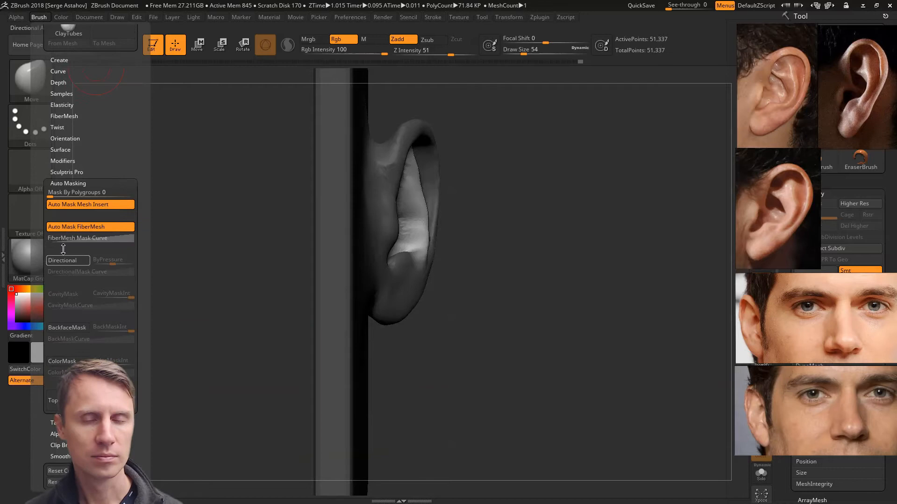
pyautogui.click(67, 328)
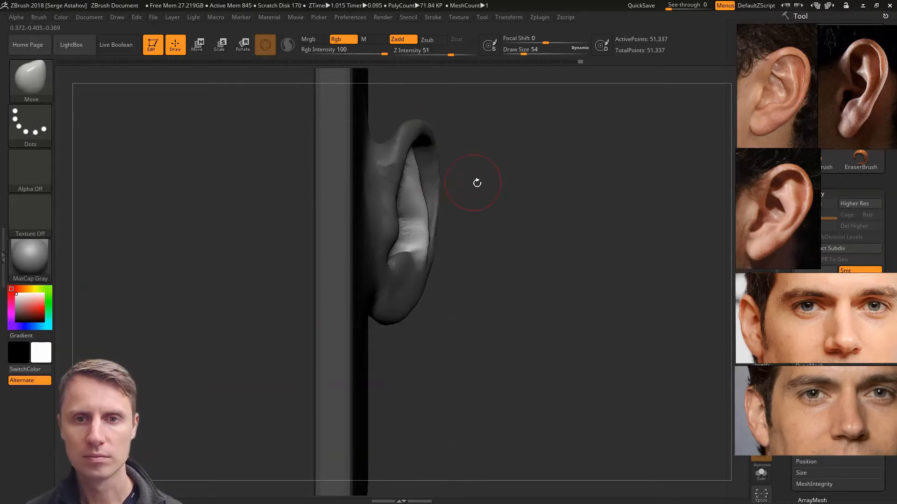
pyautogui.press('shift')
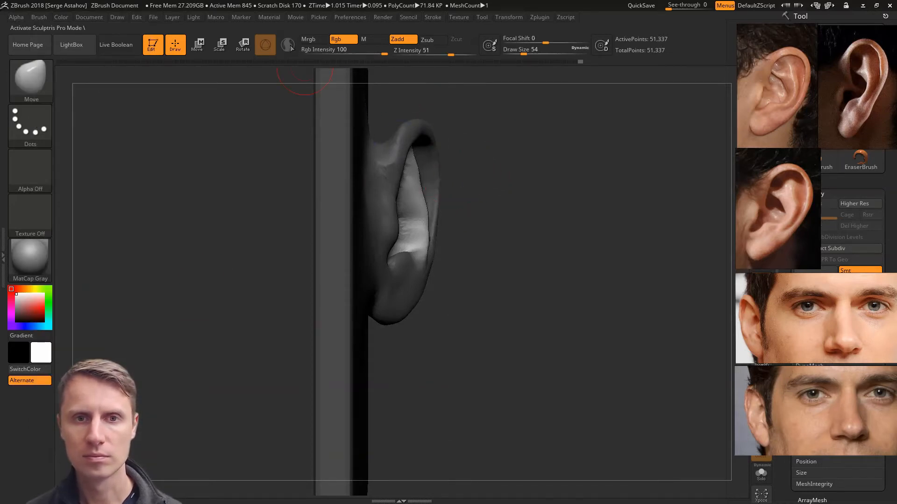
pyautogui.press('shift')
pyautogui.click(290, 48)
pyautogui.moveTo(402, 205)
pyautogui.keyDown('shift'); pyautogui.mouseDown()
pyautogui.moveTo(420, 229)
pyautogui.moveTo(412, 177)
pyautogui.mouseUp(); pyautogui.keyUp('shift')
# Push the antihelix farther outward with the Move brush at draw size 116, and smooth its ridge at draw size 59
pyautogui.press('space')
pyautogui.moveTo(453, 223)
pyautogui.mouseDown()
pyautogui.moveTo(428, 212)
pyautogui.moveTo(428, 220)
pyautogui.mouseUp()
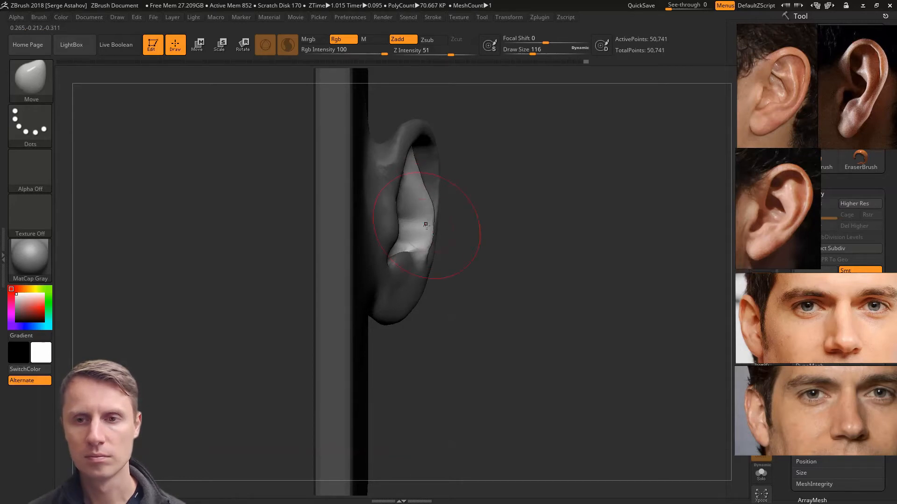
pyautogui.press('space')
pyautogui.moveTo(425, 180); pyautogui.dragTo(350, 198)
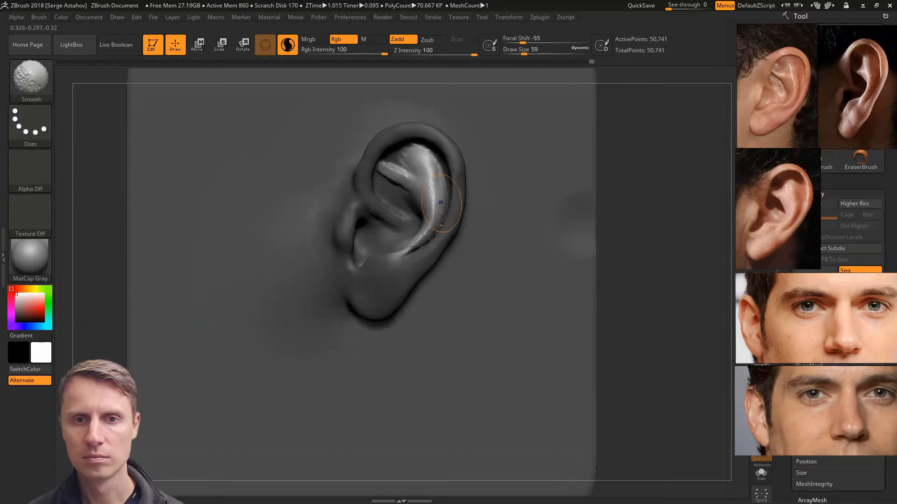
# Clear the mask and blend the antihelix into the surrounding ear surface with smoothing at draw size 33
pyautogui.moveTo(607, 204)
pyautogui.keyDown('ctrl'); pyautogui.mouseDown()
pyautogui.moveTo(645, 208)
pyautogui.moveTo(646, 192)
pyautogui.mouseUp(); pyautogui.keyUp('ctrl')
pyautogui.press('space')
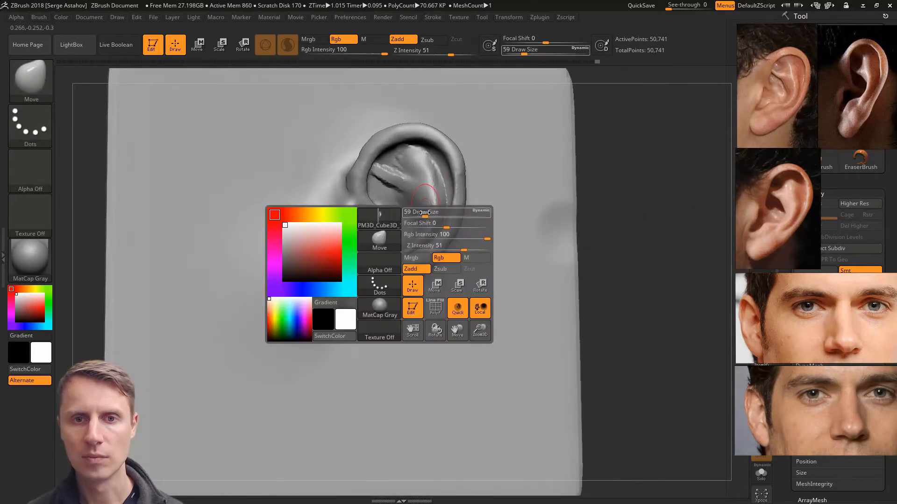
pyautogui.moveTo(424, 213)
pyautogui.mouseDown()
pyautogui.moveTo(440, 223)
pyautogui.moveTo(401, 256)
pyautogui.moveTo(432, 234)
pyautogui.moveTo(445, 185)
pyautogui.moveTo(429, 156)
pyautogui.moveTo(387, 173)
pyautogui.mouseUp()
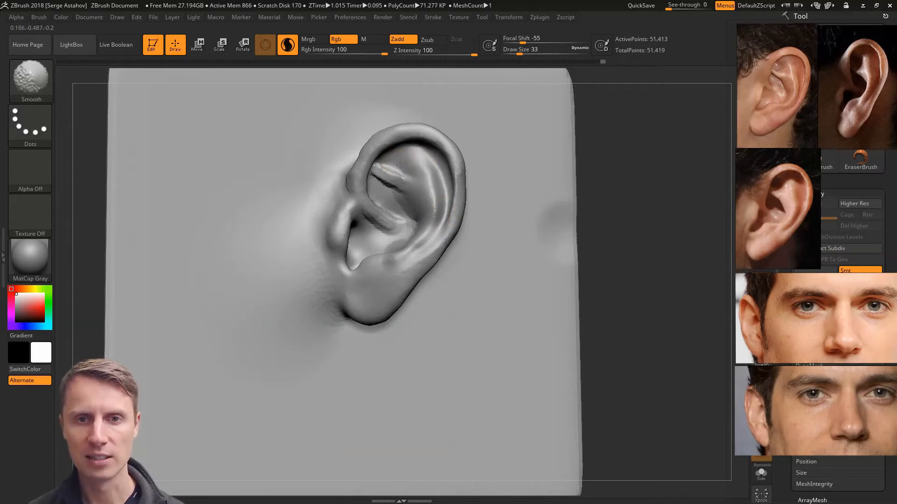
# Carve the triangular fossa between the antihelix's two upper branches with ClayTubes and smooth its edges
pyautogui.click(31, 79)
pyautogui.click(178, 88)
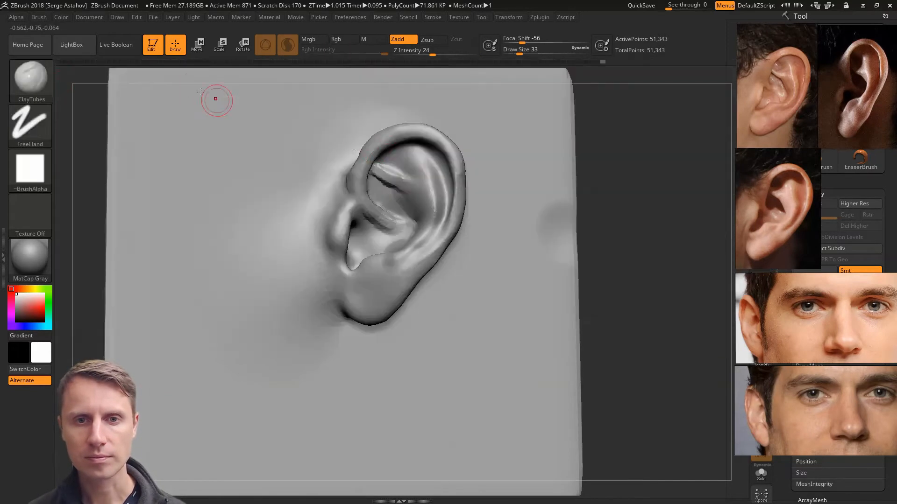
pyautogui.moveTo(399, 166); pyautogui.dragTo(395, 158)
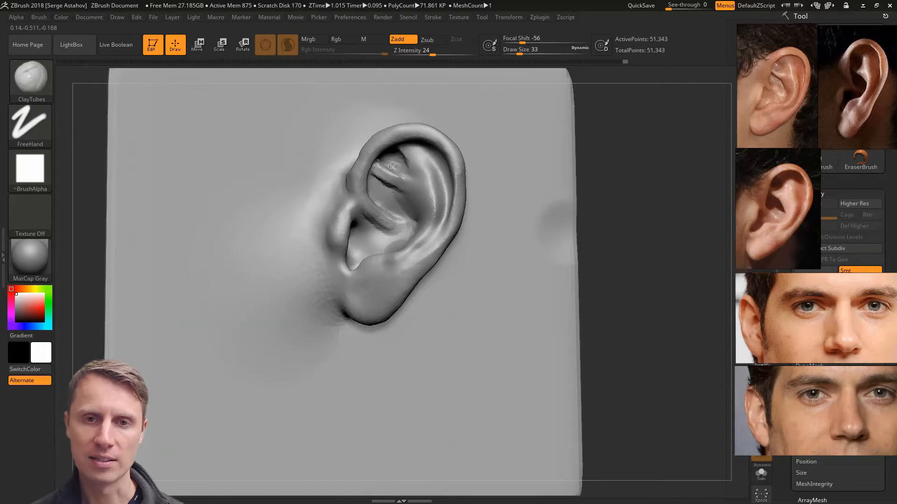
pyautogui.moveTo(404, 164)
pyautogui.keyDown('shift'); pyautogui.mouseDown()
pyautogui.moveTo(378, 187)
pyautogui.moveTo(406, 216)
pyautogui.moveTo(401, 207)
pyautogui.mouseUp(); pyautogui.keyUp('shift')
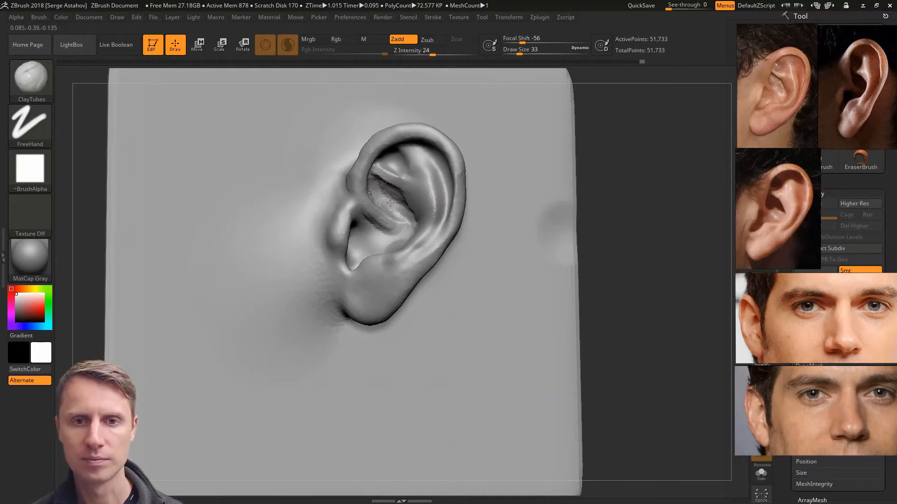
# Deepen the concha around the helix crus with ClayTubes at draw size 33, and smooth the tragus
pyautogui.moveTo(396, 195); pyautogui.dragTo(375, 184)
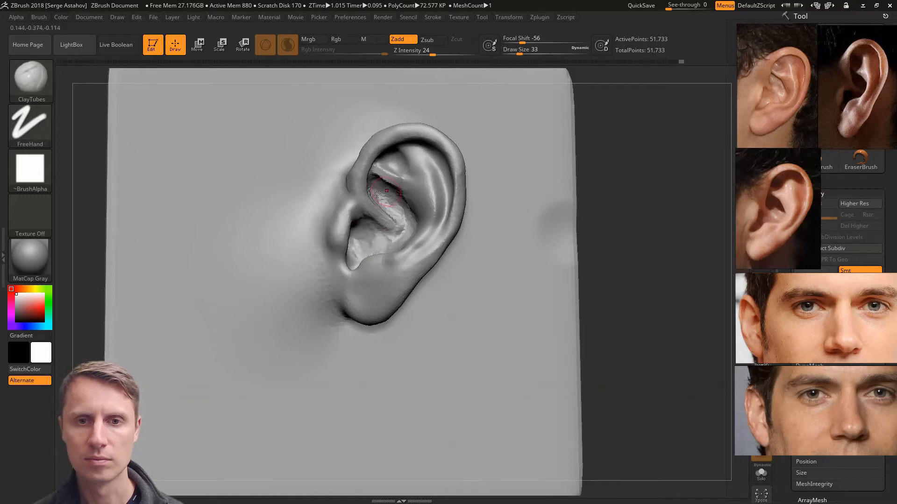
pyautogui.moveTo(651, 231); pyautogui.dragTo(496, 217)
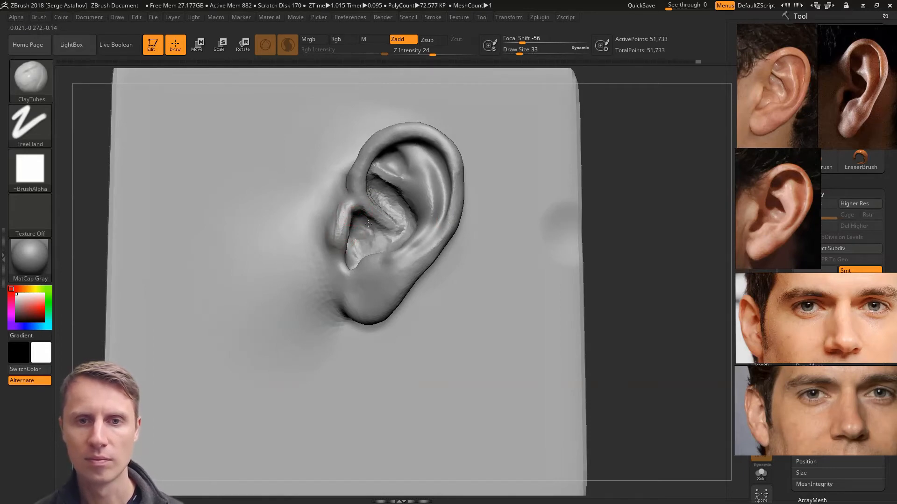
pyautogui.press('shift')
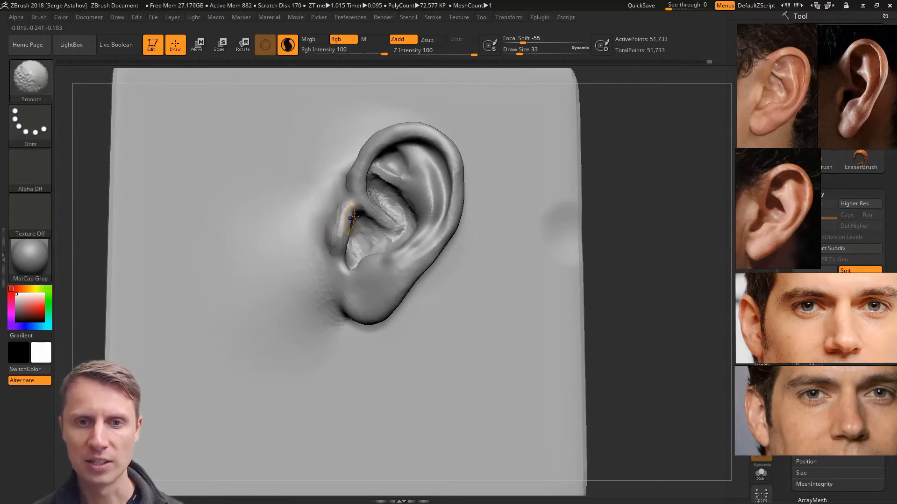
pyautogui.keyDown('shift'); pyautogui.moveTo(346, 201); pyautogui.dragTo(341, 265); pyautogui.keyUp('shift')
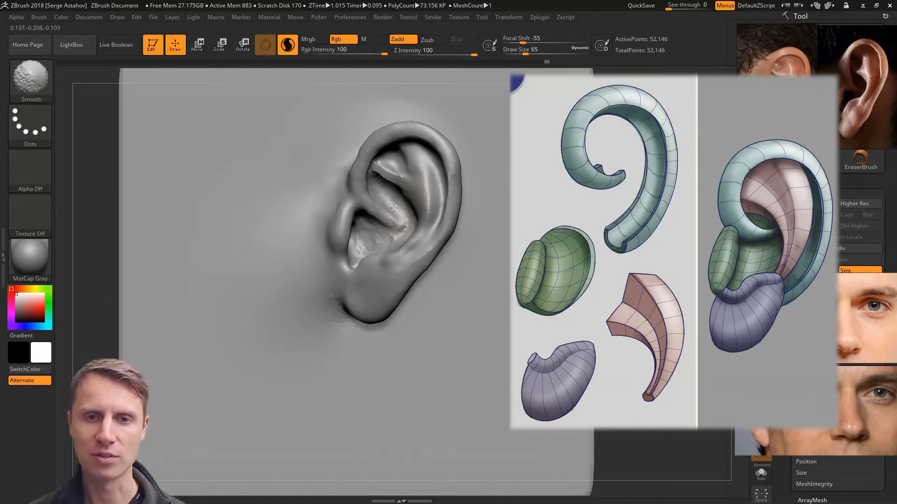
# Refine the helix crus and concha floor with ClayTubes at draw size 39 and blend them smoothly into the antihelix
pyautogui.press('space')
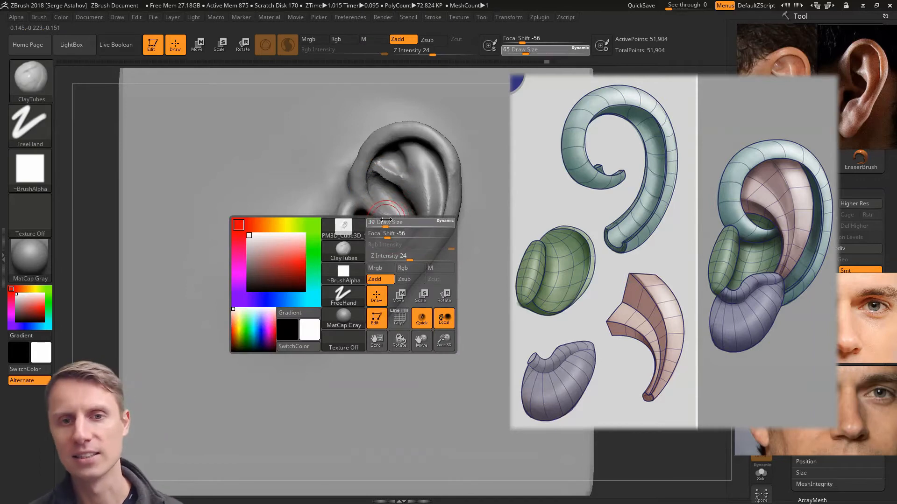
pyautogui.moveTo(378, 169); pyautogui.dragTo(415, 207)
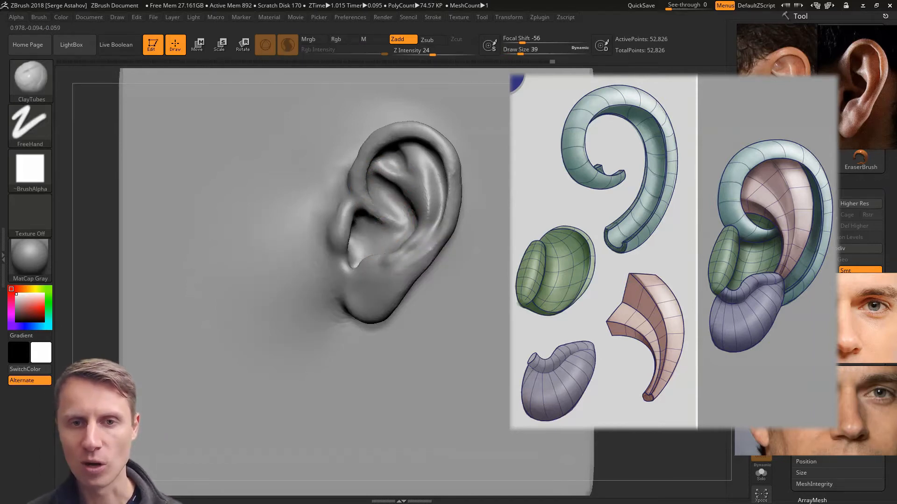
# Try to pull the tragus toward the ear opening with the Move brush at draw size 128, and undo it
pyautogui.moveTo(93, 280)
pyautogui.mouseDown()
pyautogui.moveTo(158, 284)
pyautogui.moveTo(298, 171)
pyautogui.mouseUp()
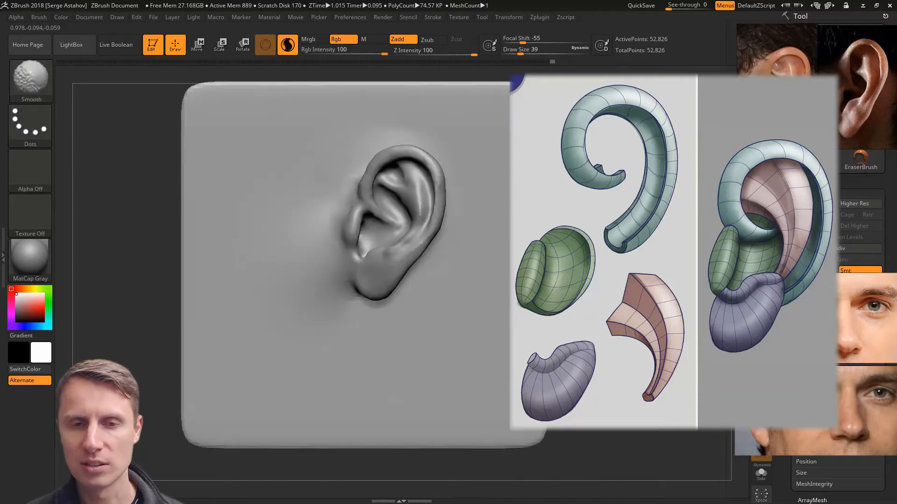
pyautogui.press('b')
pyautogui.click(280, 86)
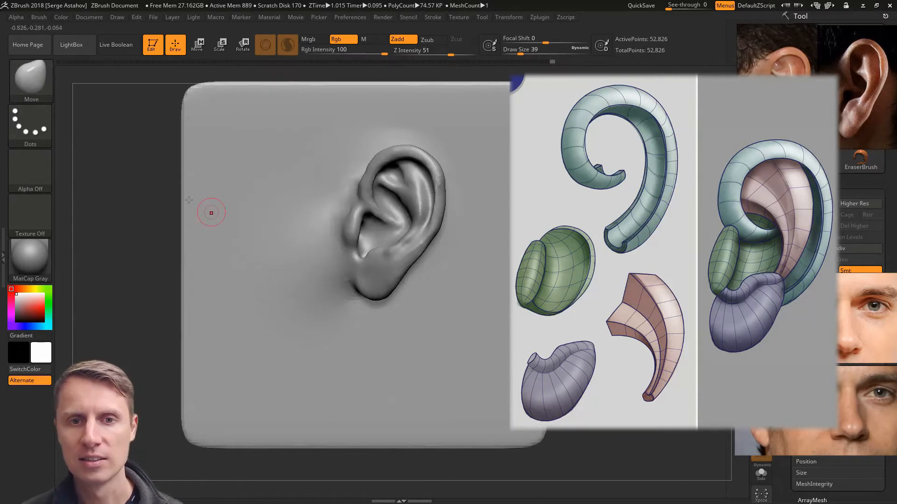
pyautogui.press('space')
pyautogui.moveTo(343, 238); pyautogui.dragTo(352, 232)
pyautogui.press('space')
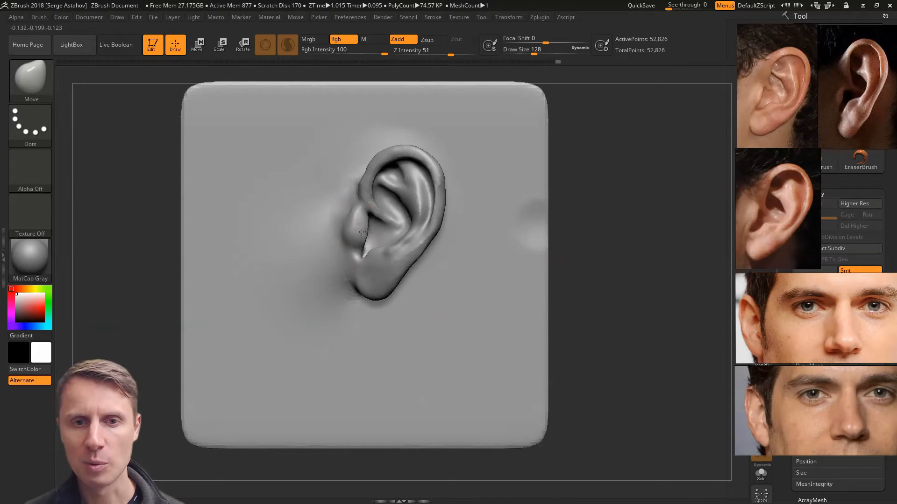
pyautogui.press('ctrl')
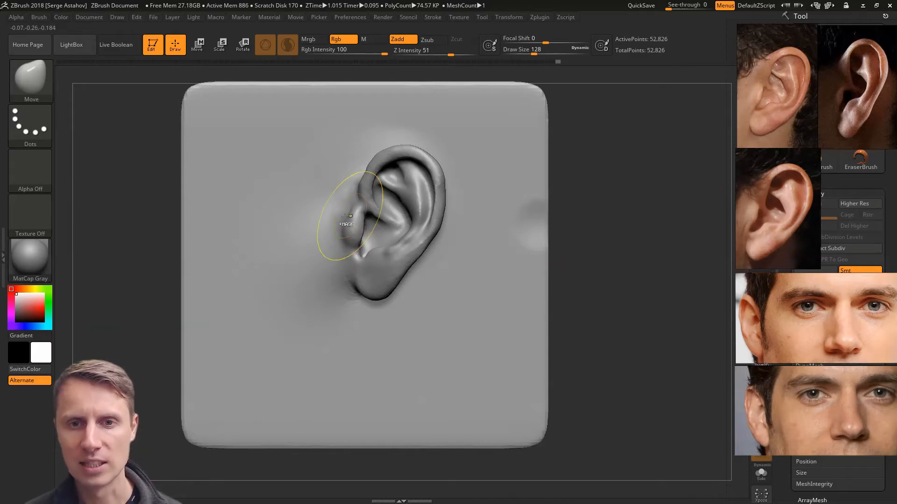
# Try to shift the whole upper ear with the Move brush at draw size 293, undoing the attempts
pyautogui.moveTo(641, 213); pyautogui.dragTo(641, 181)
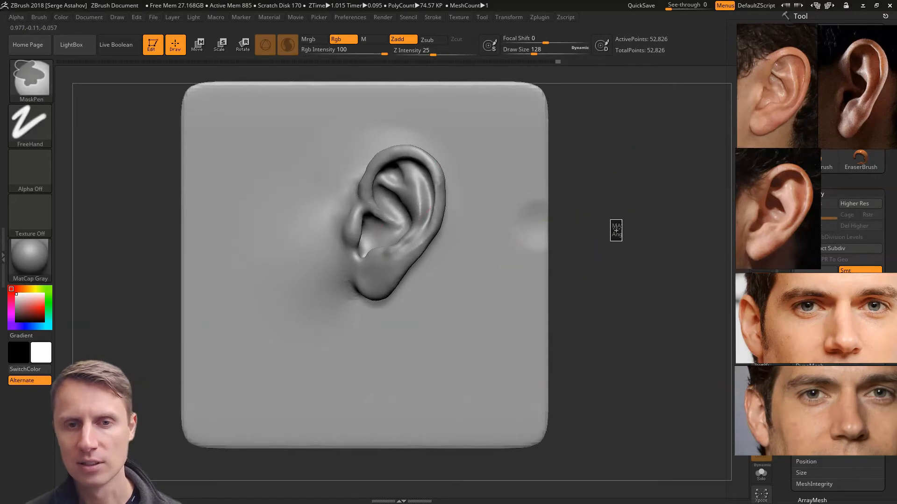
pyautogui.press('space')
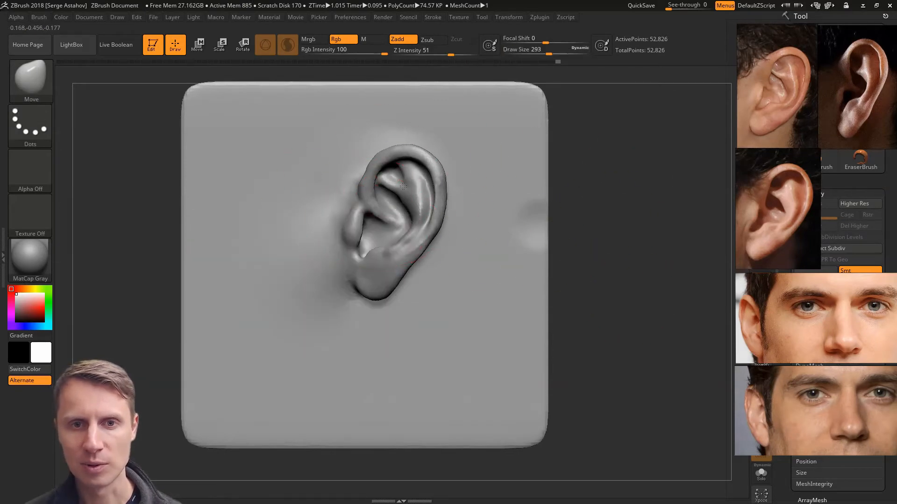
pyautogui.moveTo(369, 215); pyautogui.dragTo(392, 193)
pyautogui.hotkey('ctrl', 'z')
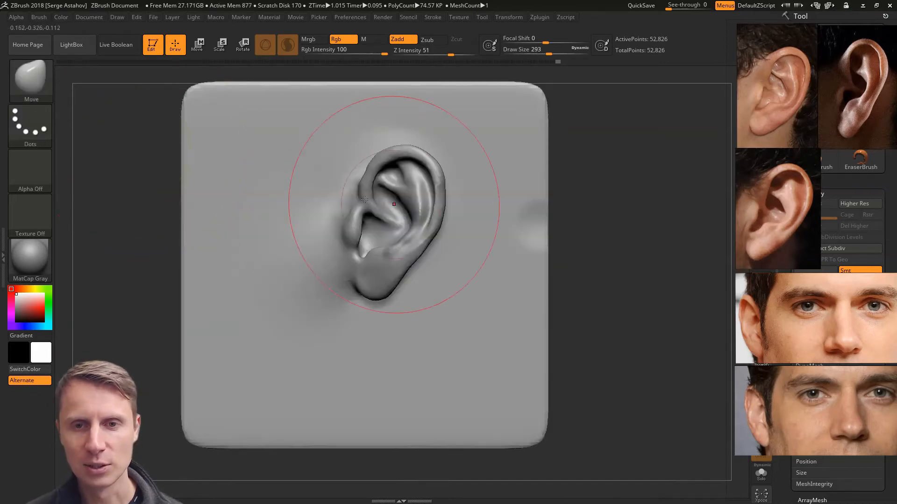
pyautogui.moveTo(377, 188)
pyautogui.mouseDown()
pyautogui.moveTo(411, 215)
pyautogui.moveTo(392, 199)
pyautogui.mouseUp()
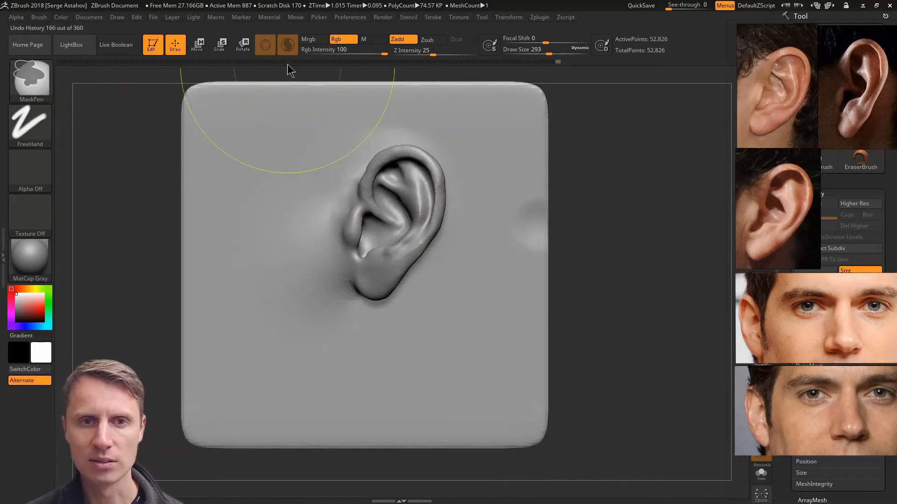
# Try a broad ClayTubes stroke at draw size 293 on the plate beside the ear, and undo it
pyautogui.click(39, 79)
pyautogui.click(181, 86)
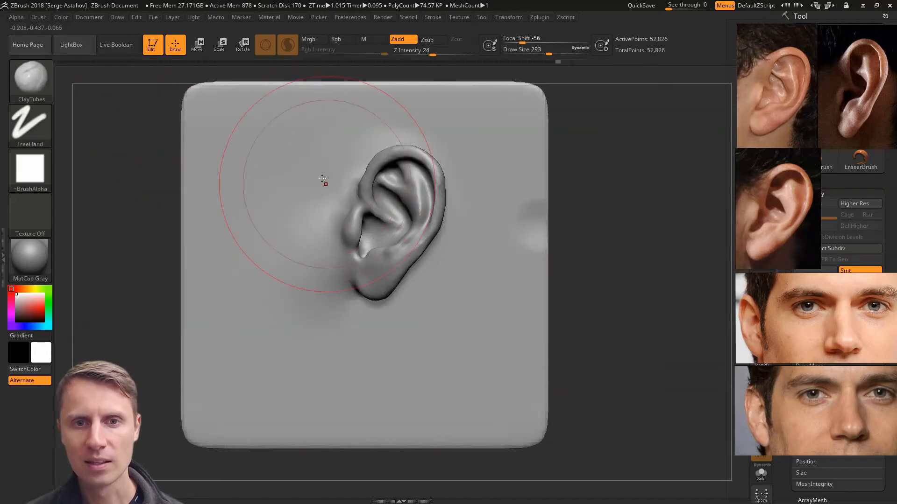
pyautogui.moveTo(338, 181)
pyautogui.mouseDown()
pyautogui.moveTo(371, 228)
pyautogui.moveTo(282, 178)
pyautogui.mouseUp()
pyautogui.hotkey('ctrl', 'z')
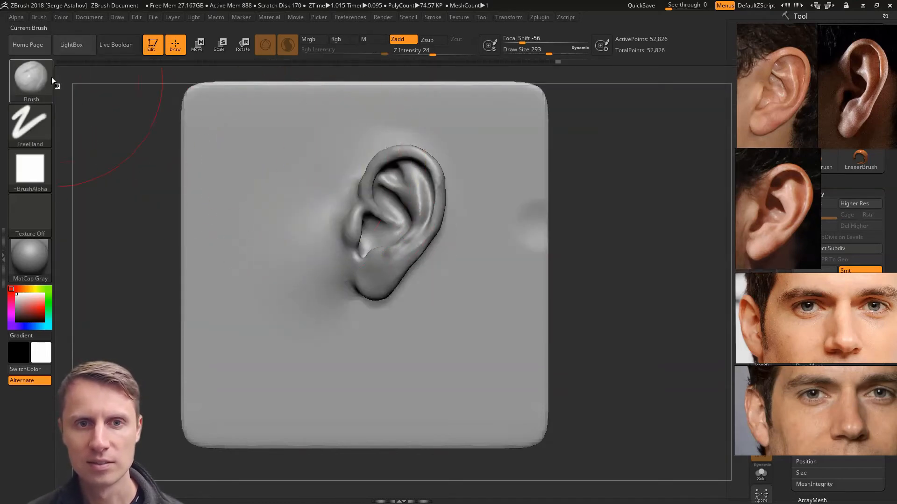
# Try to move the front of the helix with the Move brush at draw size 97, and undo it
pyautogui.click(39, 79)
pyautogui.click(276, 85)
pyautogui.press('space')
pyautogui.moveTo(388, 198)
pyautogui.mouseDown()
pyautogui.moveTo(368, 198)
pyautogui.moveTo(340, 163)
pyautogui.mouseUp()
pyautogui.hotkey('ctrl', 'z')
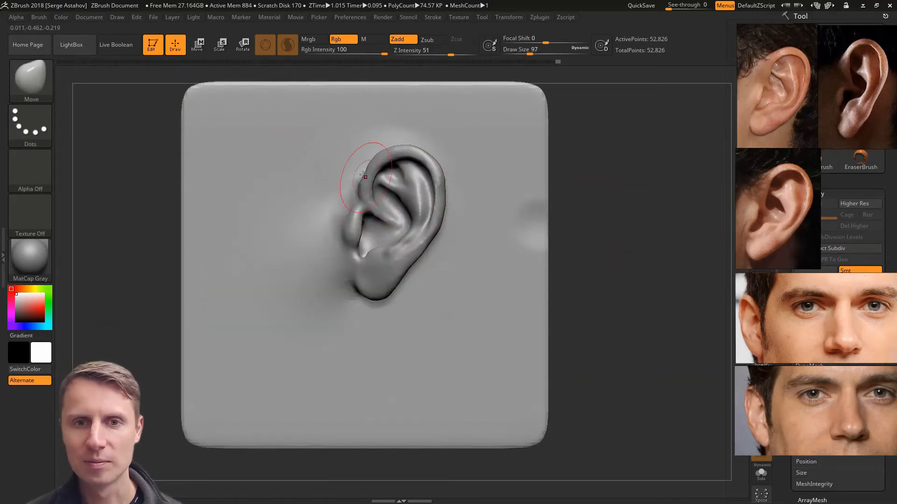
# Try a larger displacement of the upper ear with the Move brush at draw size 280, and undo it
pyautogui.press('space')
pyautogui.moveTo(369, 189); pyautogui.dragTo(411, 183)
pyautogui.hotkey('ctrl', 'z')
pyautogui.hotkey('ctrl', 'z')
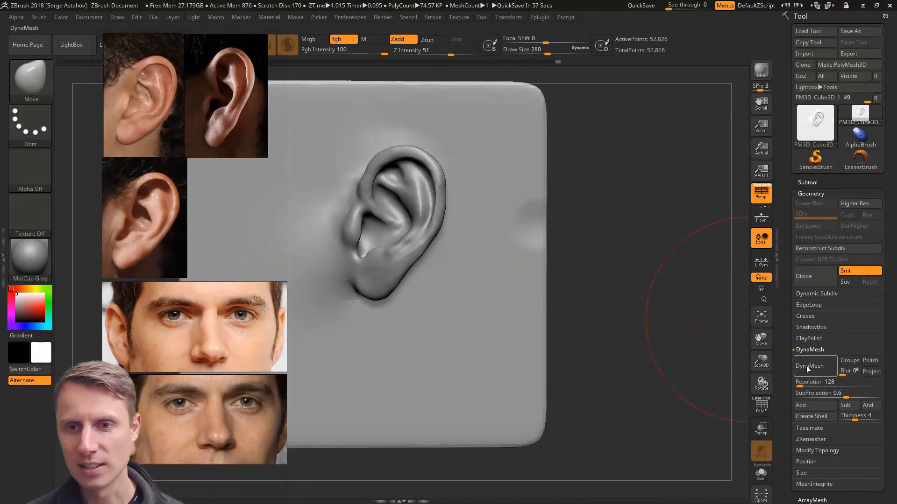
# Remesh the plate and ear with DynaMesh at resolution 592
pyautogui.click(807, 369)
pyautogui.hotkey('ctrl', 'z')
pyautogui.click(803, 381)
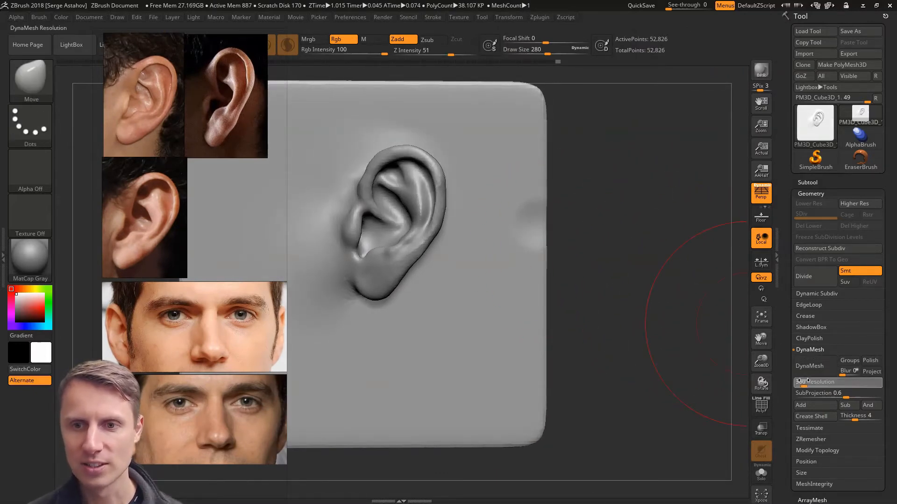
pyautogui.moveTo(808, 381); pyautogui.dragTo(811, 380)
pyautogui.click(815, 364)
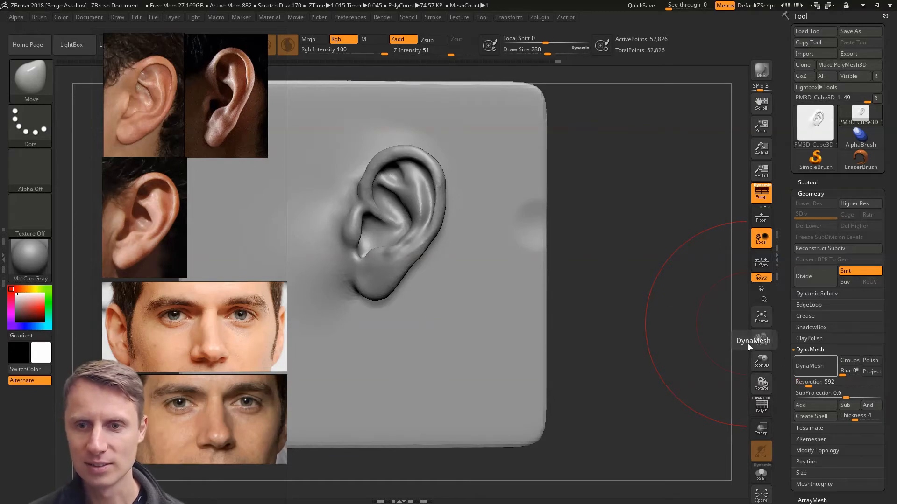
pyautogui.click(795, 368)
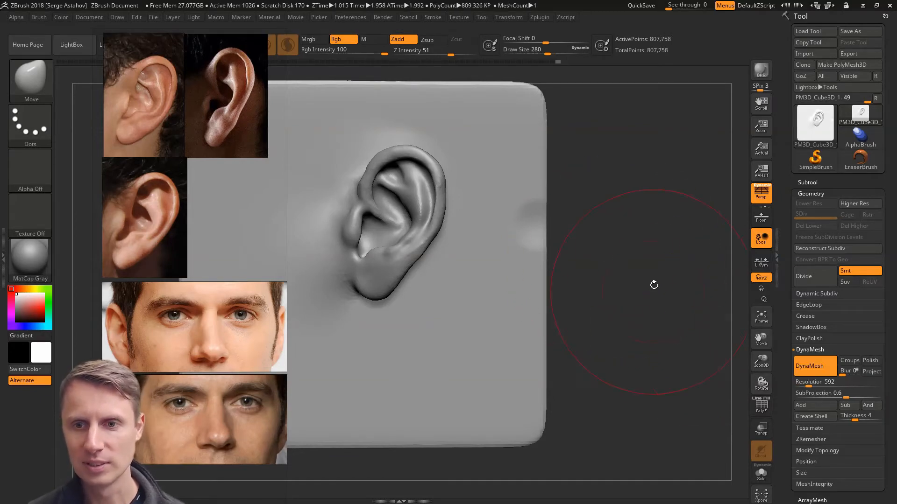
# Try to pull the remeshed upper ear with the Move brush at draw size 280, and undo it
pyautogui.moveTo(407, 205)
pyautogui.mouseDown()
pyautogui.moveTo(417, 212)
pyautogui.moveTo(395, 194)
pyautogui.mouseUp()
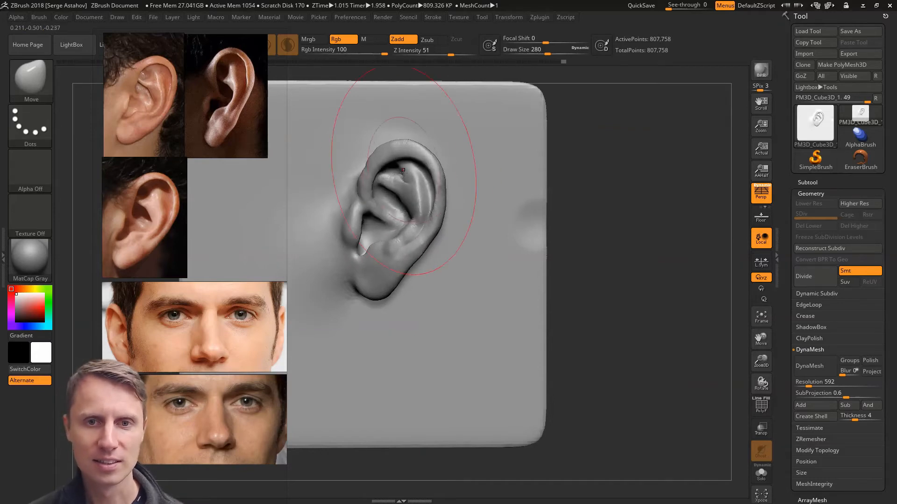
pyautogui.hotkey('ctrl', 'z')
# Move the ear reference images off the sculpt and try the Move Topological brush on the antihelix at draw size 280
pyautogui.moveTo(172, 210)
pyautogui.mouseDown()
pyautogui.moveTo(371, 243)
pyautogui.moveTo(755, 196)
pyautogui.moveTo(755, 184)
pyautogui.moveTo(692, 255)
pyautogui.moveTo(775, 174)
pyautogui.mouseUp()
pyautogui.click(37, 91)
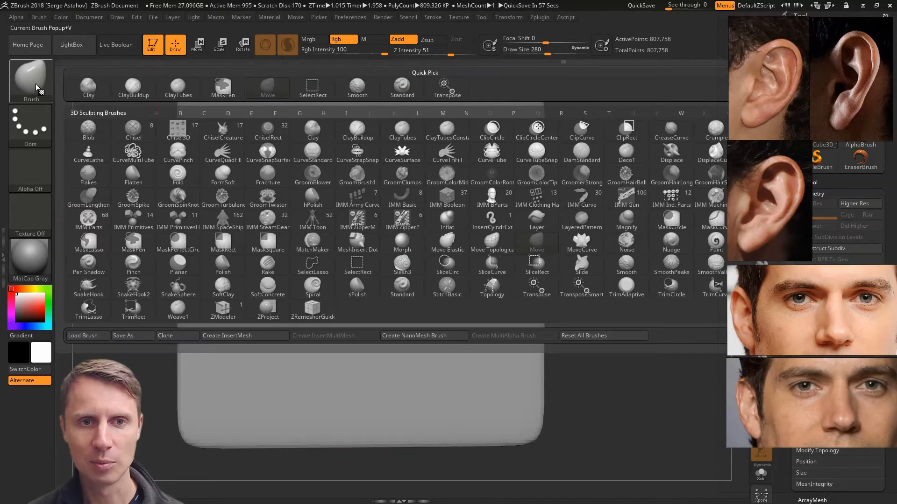
pyautogui.click(491, 244)
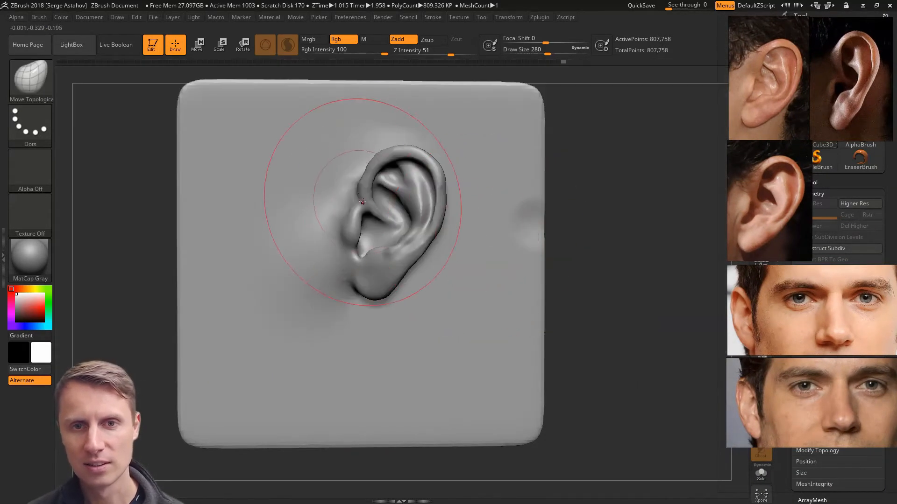
pyautogui.moveTo(430, 210)
pyautogui.mouseDown()
pyautogui.moveTo(425, 216)
pyautogui.moveTo(442, 219)
pyautogui.moveTo(432, 205)
pyautogui.mouseUp()
# Return to the Move brush and try shifting the upper antihelix at draw size 280
pyautogui.click(43, 84)
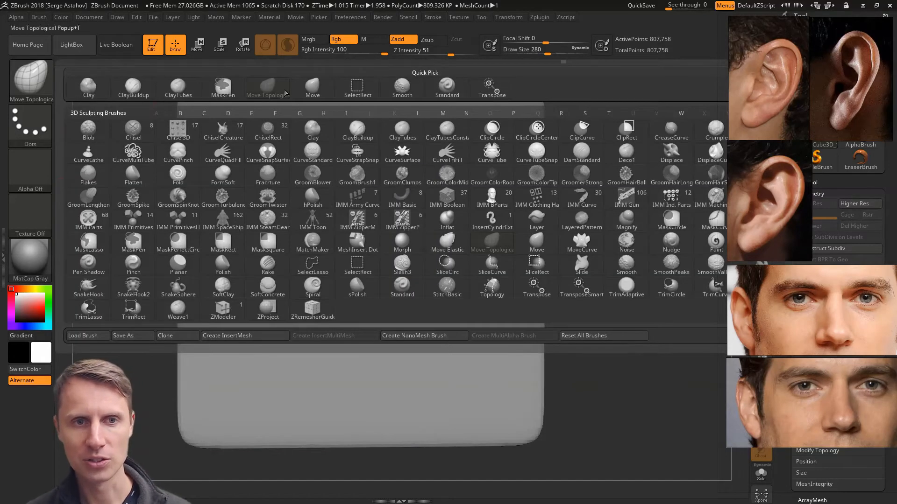
pyautogui.click(308, 89)
pyautogui.click(39, 17)
pyautogui.moveTo(32, 348); pyautogui.dragTo(32, 214)
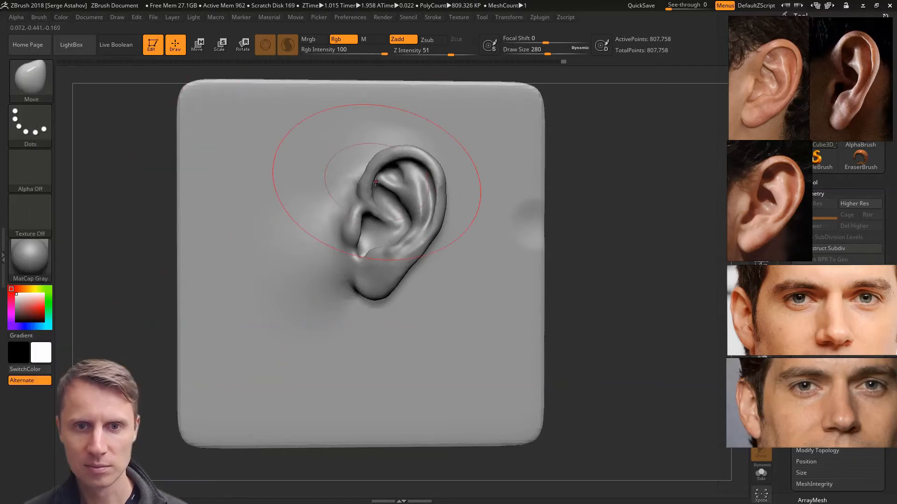
pyautogui.moveTo(405, 193)
pyautogui.mouseDown()
pyautogui.moveTo(399, 205)
pyautogui.moveTo(415, 194)
pyautogui.moveTo(404, 191)
pyautogui.moveTo(415, 191)
pyautogui.mouseUp()
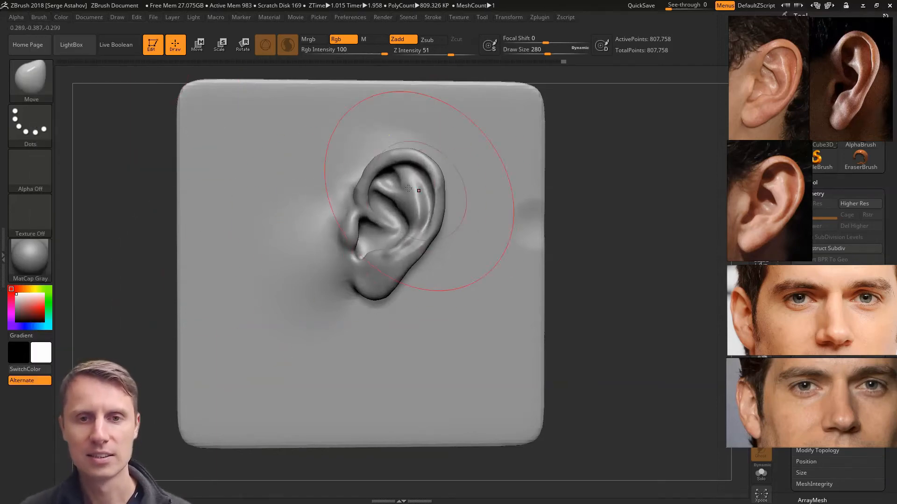
# Raise the upper curve of the helix slightly with the Move brush at draw size 132
pyautogui.moveTo(674, 238); pyautogui.dragTo(653, 234)
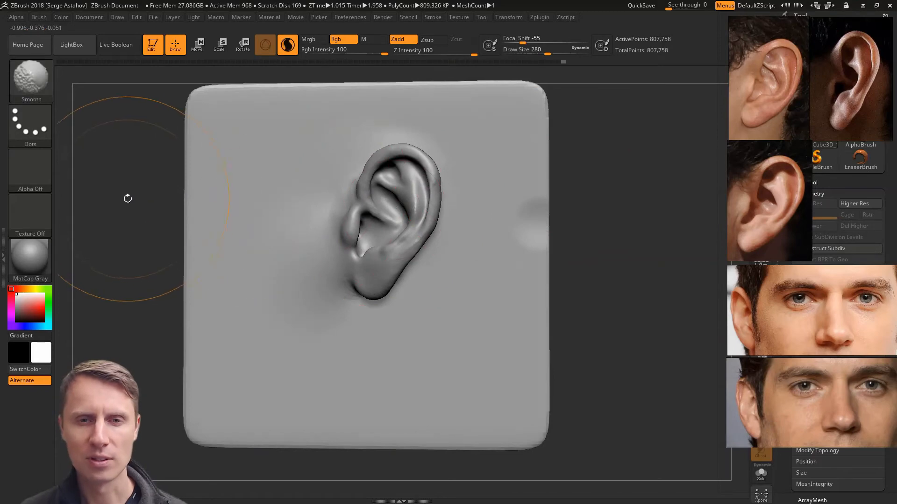
pyautogui.keyDown('shift'); pyautogui.moveTo(128, 198); pyautogui.dragTo(138, 199); pyautogui.keyUp('shift')
pyautogui.press('space')
pyautogui.moveTo(355, 222); pyautogui.dragTo(342, 222)
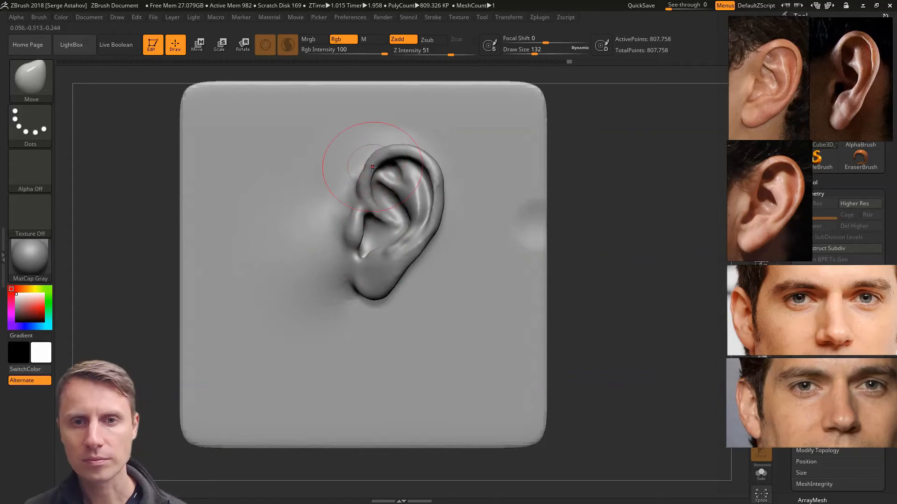
pyautogui.moveTo(395, 161); pyautogui.dragTo(397, 157)
pyautogui.moveTo(413, 165); pyautogui.dragTo(417, 161)
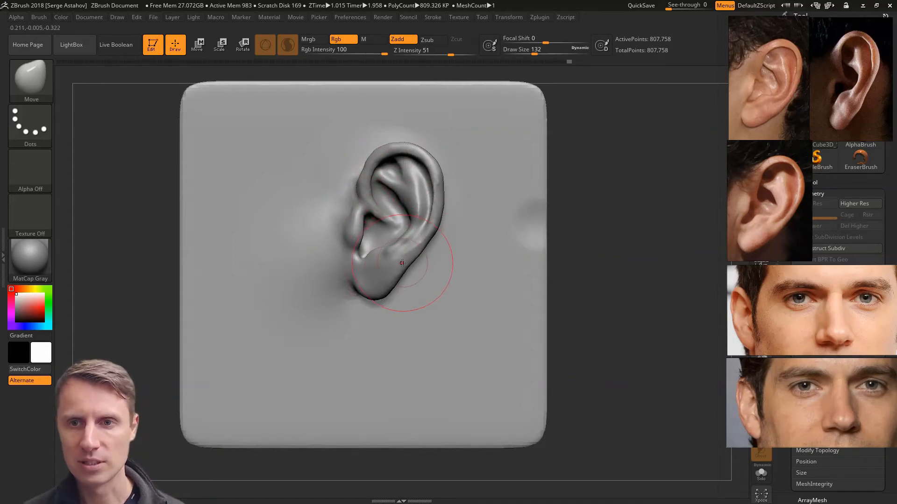
# Build up the wall of the concha with the ClayTubes brush at draw size 46 and smooth its surface
pyautogui.keyDown('shift'); pyautogui.moveTo(644, 251); pyautogui.dragTo(603, 256); pyautogui.keyUp('shift')
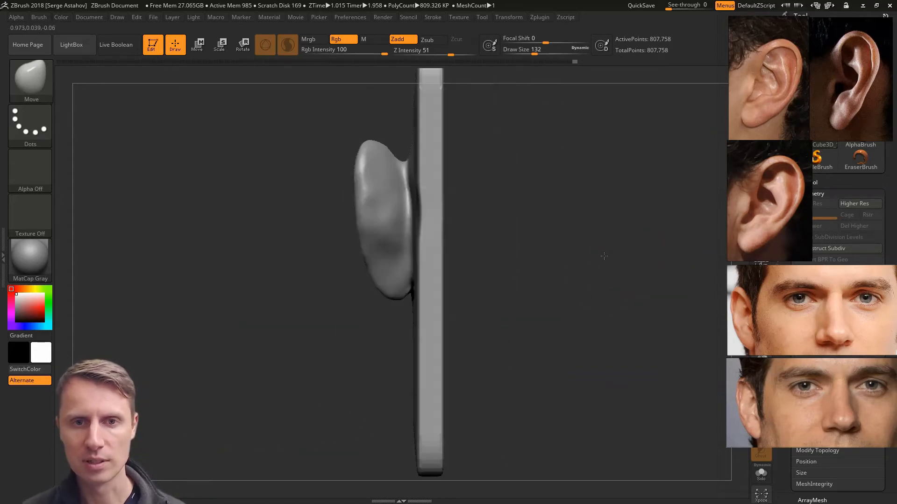
pyautogui.moveTo(290, 248)
pyautogui.mouseDown()
pyautogui.moveTo(326, 200)
pyautogui.moveTo(301, 205)
pyautogui.moveTo(339, 204)
pyautogui.mouseUp()
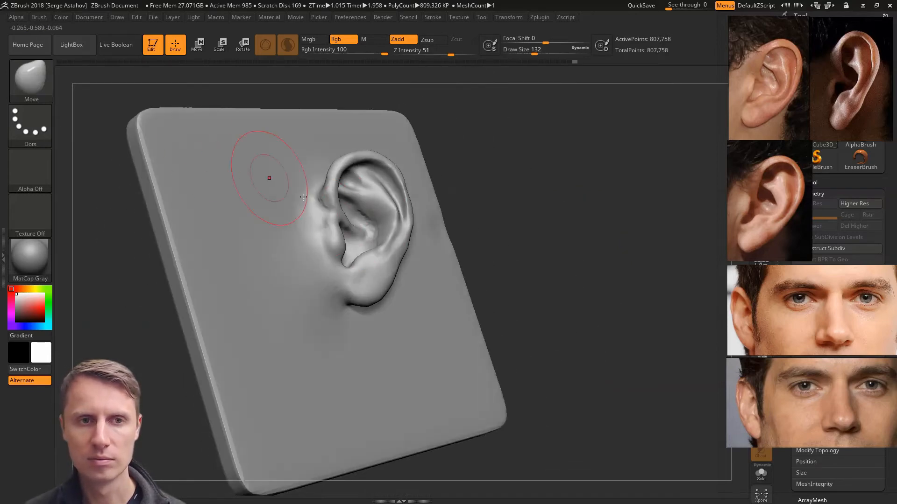
pyautogui.click(45, 81)
pyautogui.click(179, 87)
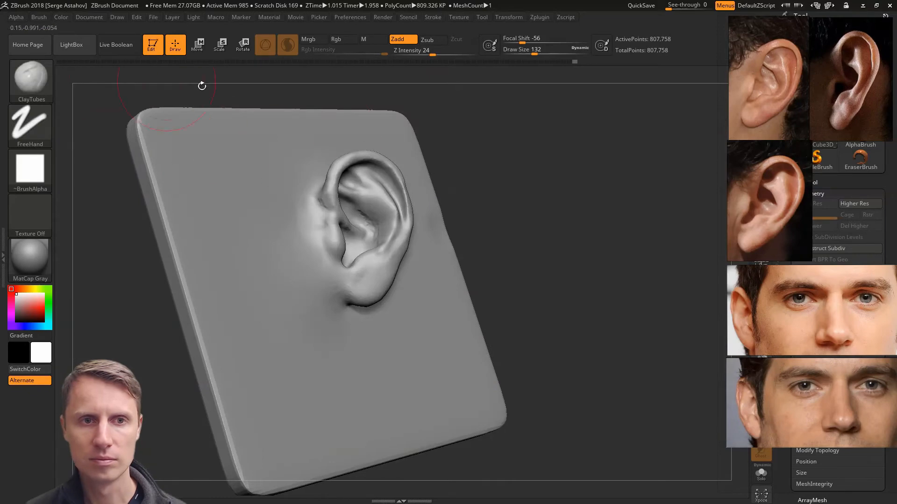
pyautogui.moveTo(521, 191)
pyautogui.mouseDown()
pyautogui.moveTo(533, 202)
pyautogui.moveTo(518, 201)
pyautogui.mouseUp()
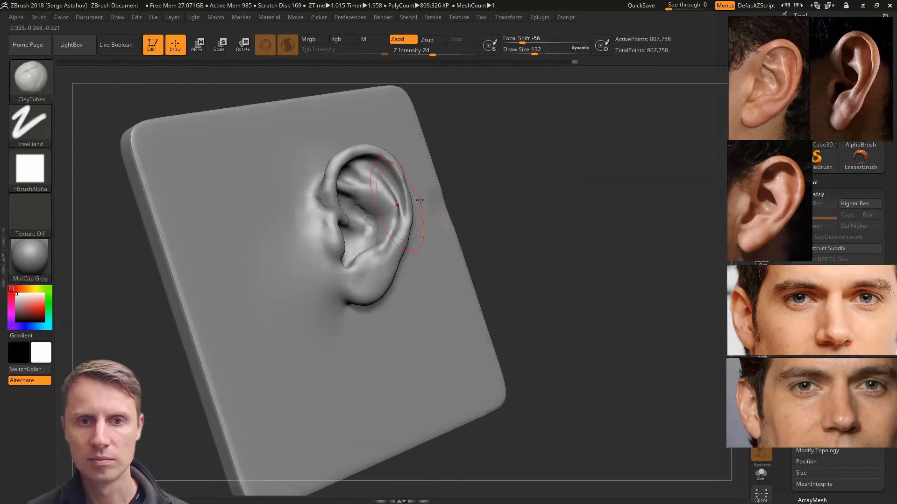
pyautogui.press('space')
pyautogui.moveTo(377, 206); pyautogui.dragTo(373, 206)
pyautogui.press('shift')
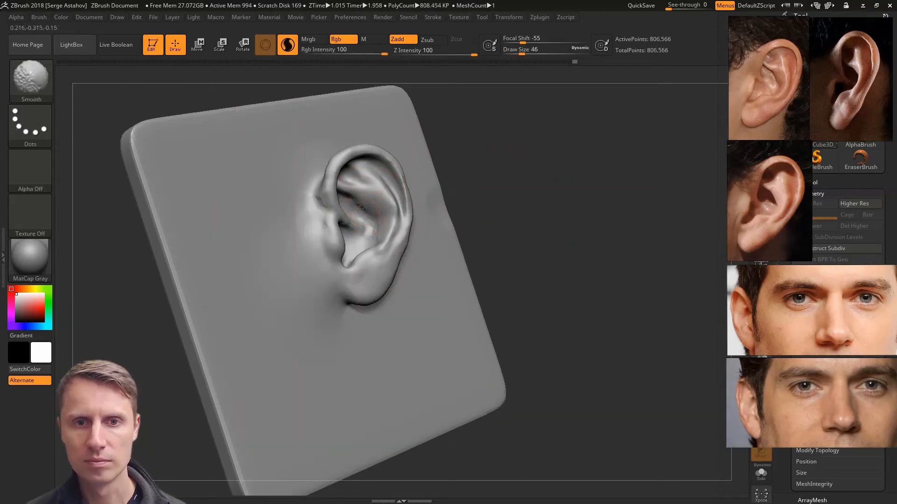
pyautogui.moveTo(371, 231); pyautogui.dragTo(363, 207)
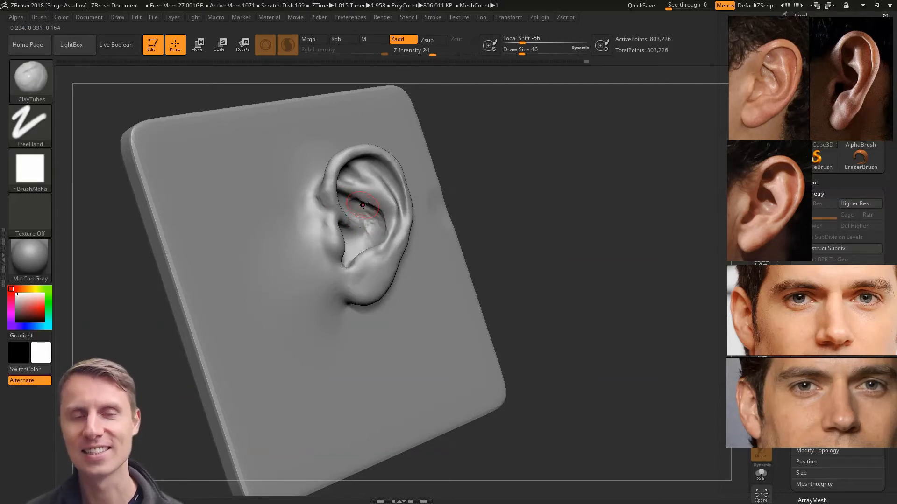
pyautogui.keyDown('shift'); pyautogui.moveTo(360, 209); pyautogui.dragTo(364, 206); pyautogui.keyUp('shift')
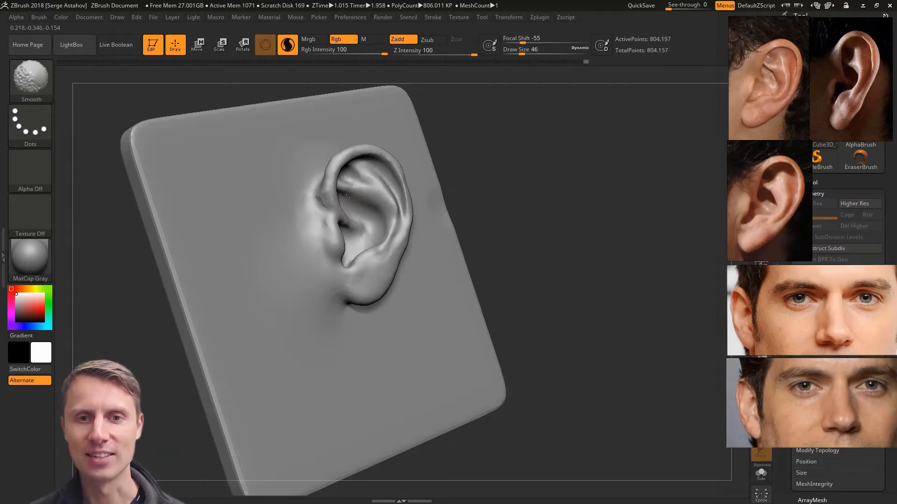
# Define the groove beneath the upper curve of the helix with the Standard brush at draw size 22
pyautogui.moveTo(543, 197); pyautogui.dragTo(263, 126)
pyautogui.press('b')
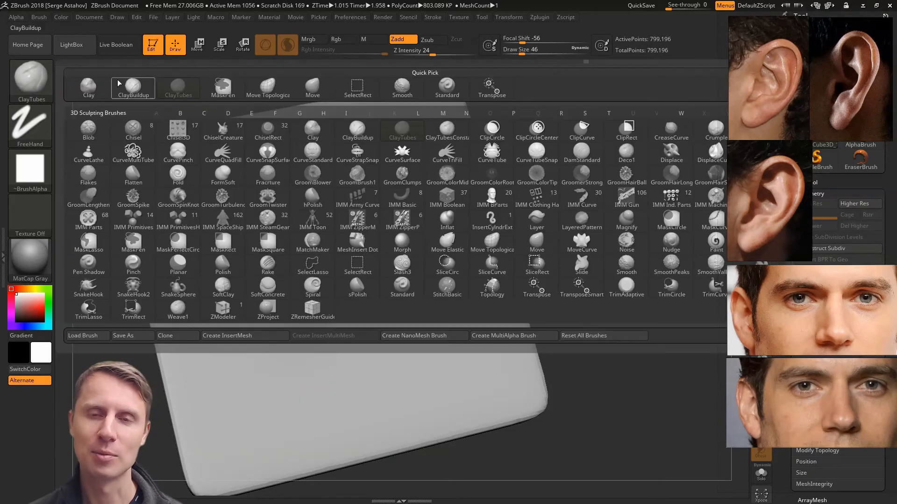
pyautogui.click(436, 94)
pyautogui.moveTo(212, 85)
pyautogui.mouseDown()
pyautogui.moveTo(221, 122)
pyautogui.moveTo(210, 107)
pyautogui.moveTo(280, 110)
pyautogui.mouseUp()
pyautogui.press('space')
pyautogui.moveTo(404, 208)
pyautogui.mouseDown()
pyautogui.moveTo(423, 229)
pyautogui.moveTo(382, 199)
pyautogui.mouseUp()
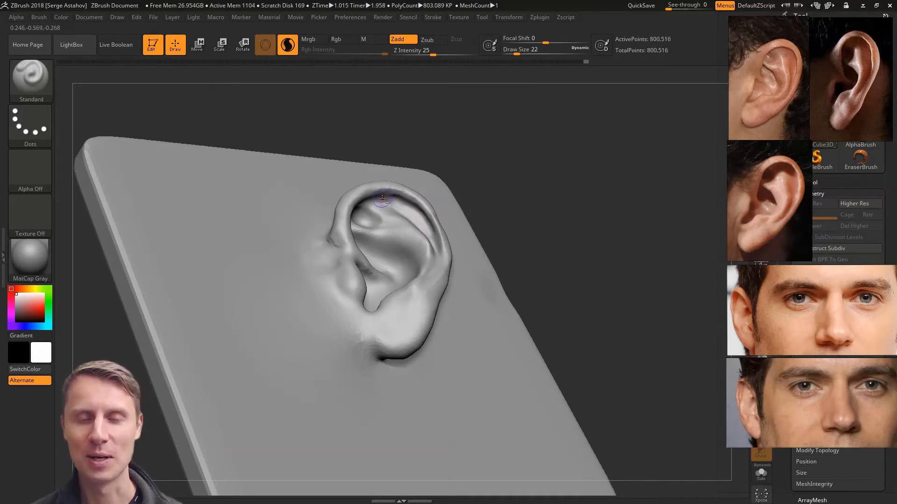
pyautogui.moveTo(250, 130); pyautogui.dragTo(395, 206)
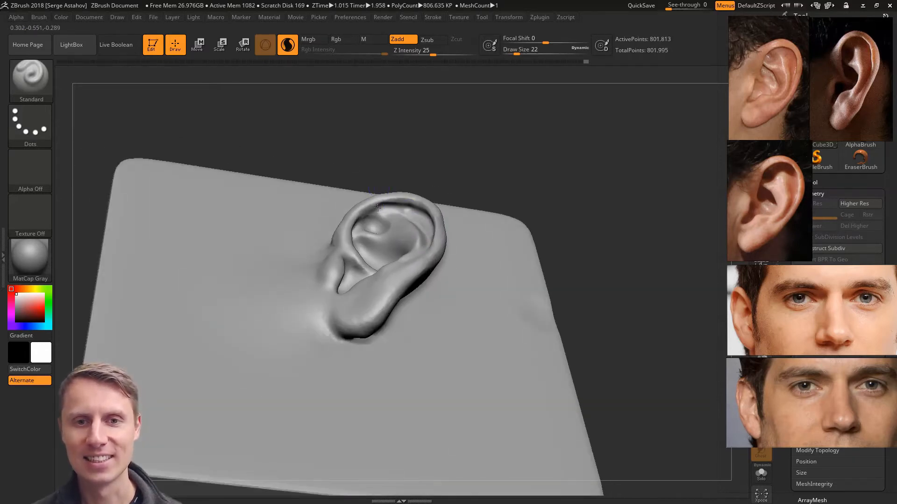
pyautogui.moveTo(321, 147); pyautogui.dragTo(362, 184)
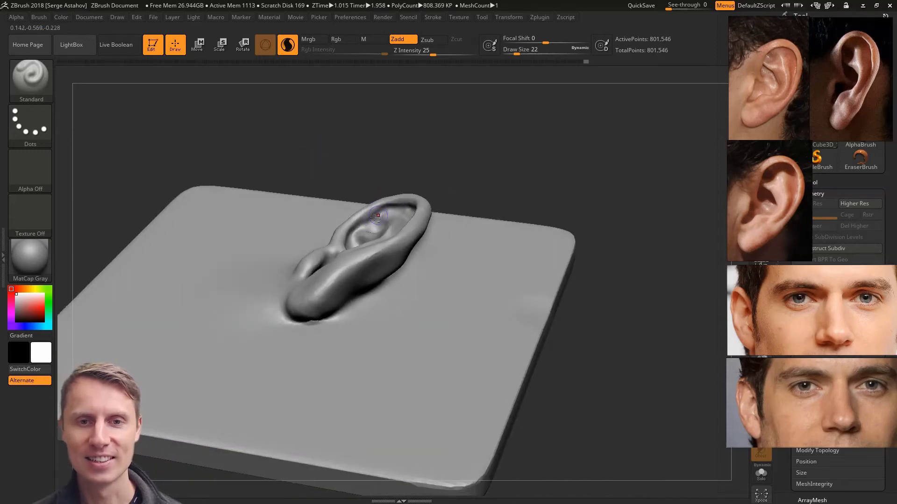
# Sharpen the inner front edge of the helix down to its root with short Standard brush strokes
pyautogui.moveTo(377, 216); pyautogui.dragTo(351, 237)
pyautogui.moveTo(345, 175)
pyautogui.mouseDown()
pyautogui.moveTo(340, 208)
pyautogui.moveTo(327, 183)
pyautogui.mouseUp()
pyautogui.moveTo(353, 244); pyautogui.dragTo(347, 255)
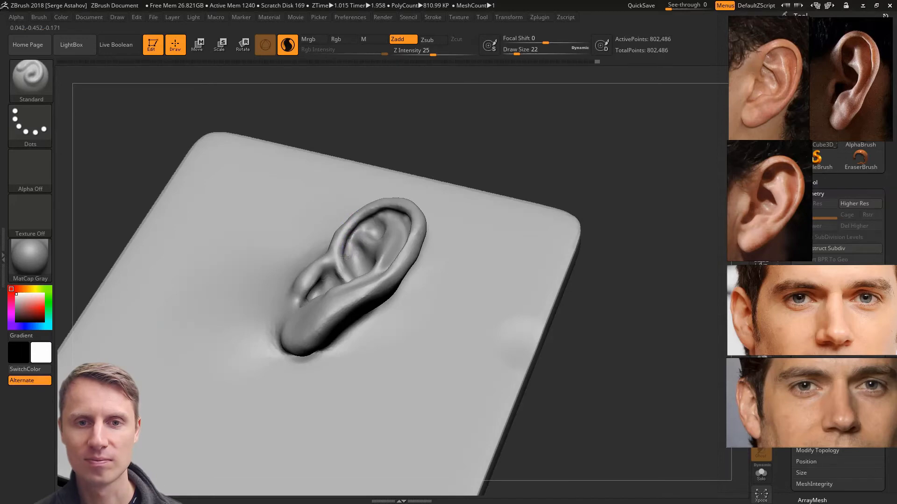
pyautogui.moveTo(358, 123); pyautogui.dragTo(339, 183)
pyautogui.moveTo(340, 274); pyautogui.dragTo(340, 258)
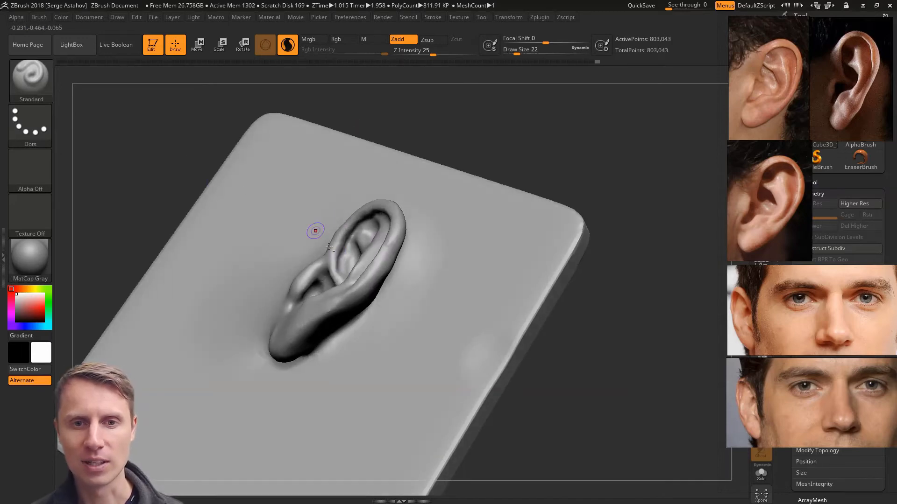
pyautogui.moveTo(142, 155); pyautogui.dragTo(155, 226)
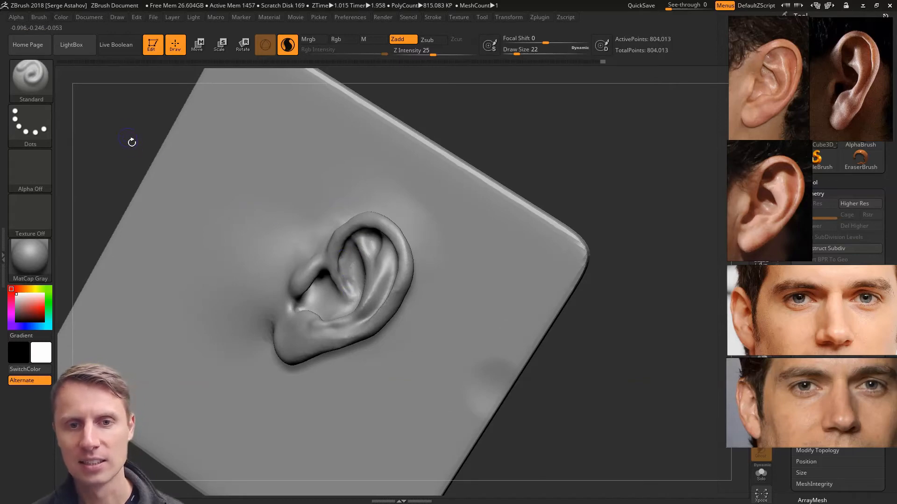
pyautogui.moveTo(132, 142); pyautogui.dragTo(217, 149)
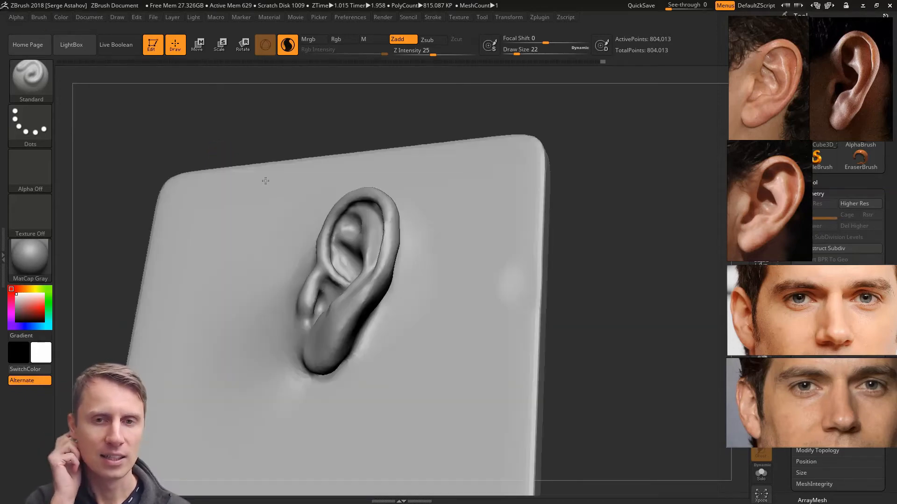
# Pull the upper front curve of the helix into shape with the Move brush at draw size 80
pyautogui.moveTo(242, 129)
pyautogui.keyDown('shift'); pyautogui.mouseDown()
pyautogui.moveTo(239, 118)
pyautogui.moveTo(264, 122)
pyautogui.mouseUp(); pyautogui.keyUp('shift')
pyautogui.press('space')
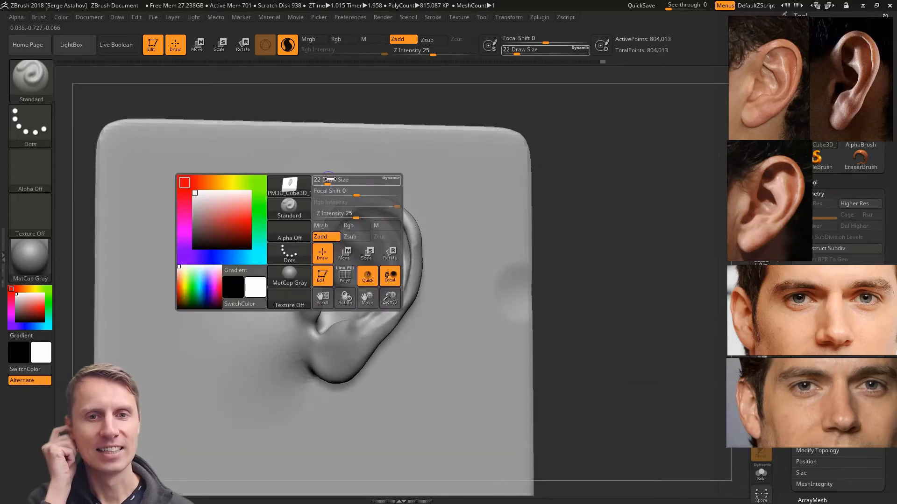
pyautogui.moveTo(329, 179); pyautogui.dragTo(338, 180)
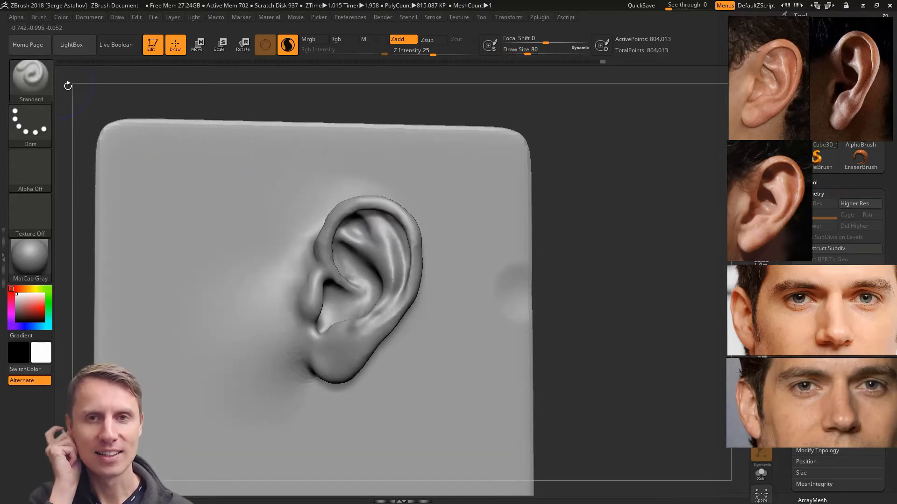
pyautogui.press('b')
pyautogui.click(310, 86)
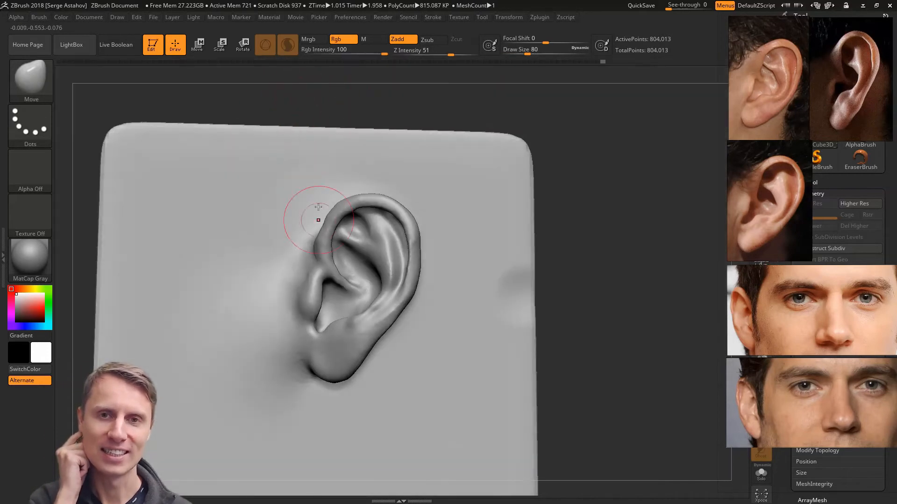
pyautogui.moveTo(318, 219)
pyautogui.mouseDown()
pyautogui.moveTo(327, 225)
pyautogui.moveTo(364, 206)
pyautogui.mouseUp()
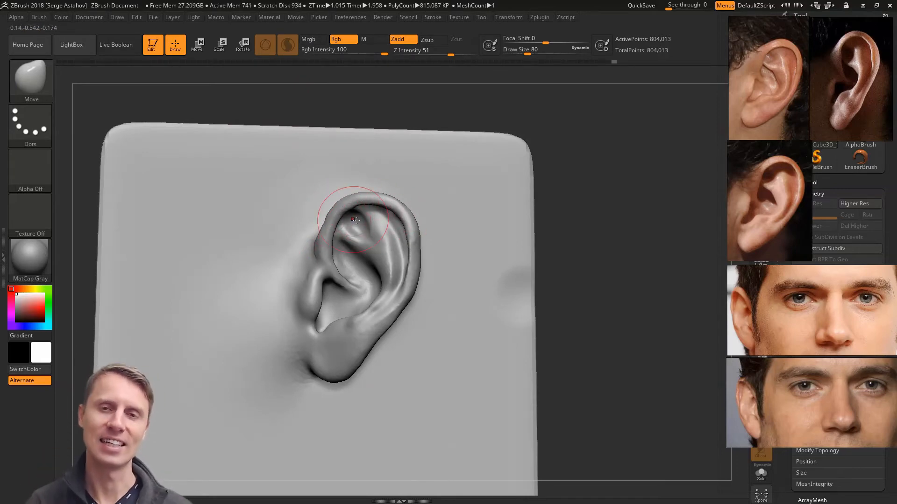
# Sculpt the junction between the back of the ear and the plate with the Standard brush at draw size 49
pyautogui.moveTo(600, 300); pyautogui.dragTo(552, 305)
pyautogui.press('b')
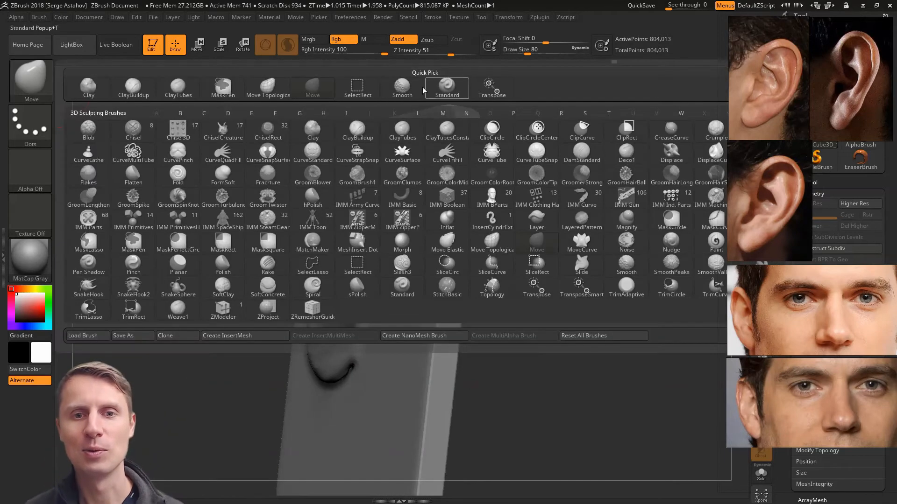
pyautogui.press('s')
pyautogui.press('t')
pyautogui.moveTo(237, 195); pyautogui.dragTo(299, 230)
pyautogui.moveTo(364, 252); pyautogui.dragTo(360, 333)
pyautogui.hotkey('ctrl', 'z')
pyautogui.press('space')
pyautogui.hotkey('ctrl', 'z')
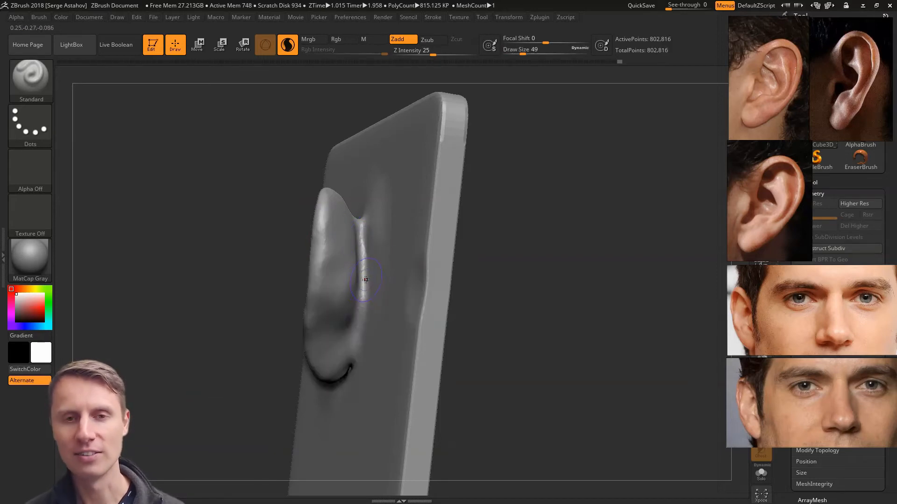
pyautogui.keyDown('alt'); pyautogui.moveTo(361, 282); pyautogui.dragTo(356, 238); pyautogui.keyUp('alt')
pyautogui.moveTo(364, 268); pyautogui.dragTo(357, 337)
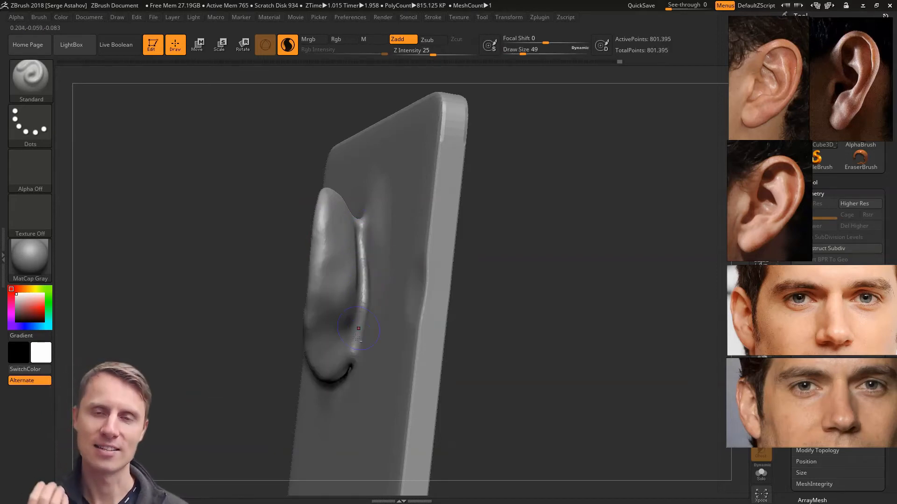
pyautogui.keyDown('alt'); pyautogui.moveTo(359, 269); pyautogui.dragTo(354, 346); pyautogui.keyUp('alt')
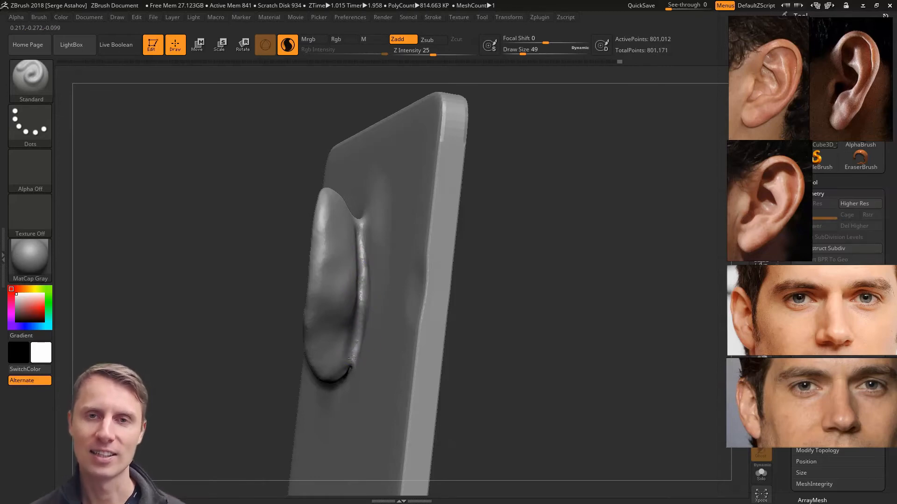
# Cut the crease behind the ear with the DamStandard brush at draw size 49 and smooth it
pyautogui.moveTo(208, 240)
pyautogui.mouseDown()
pyautogui.moveTo(200, 224)
pyautogui.moveTo(220, 207)
pyautogui.moveTo(213, 195)
pyautogui.moveTo(55, 90)
pyautogui.mouseUp()
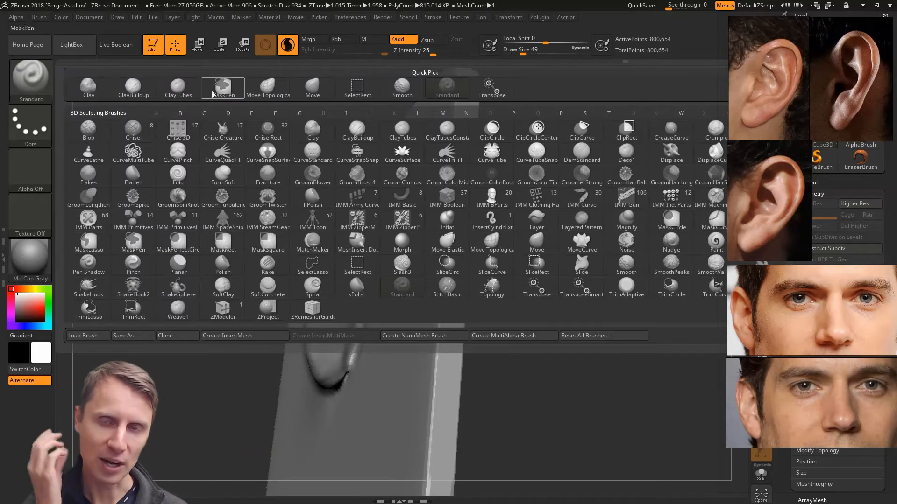
pyautogui.click(577, 151)
pyautogui.keyDown('shift'); pyautogui.moveTo(219, 221); pyautogui.dragTo(223, 225); pyautogui.keyUp('shift')
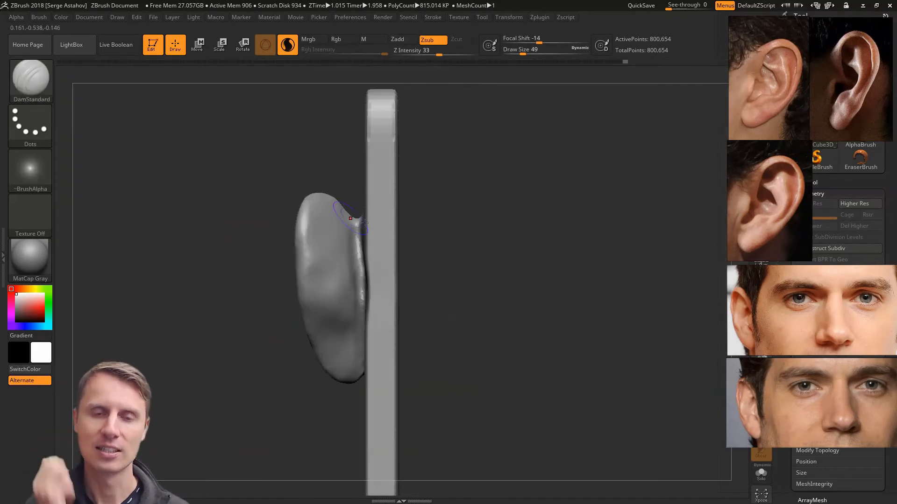
pyautogui.moveTo(269, 189)
pyautogui.mouseDown()
pyautogui.moveTo(335, 214)
pyautogui.moveTo(357, 238)
pyautogui.moveTo(362, 341)
pyautogui.mouseUp()
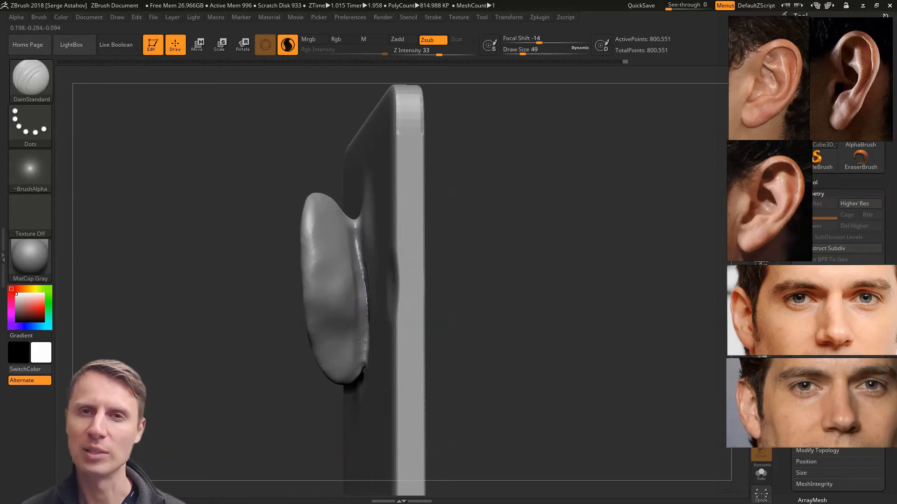
pyautogui.moveTo(205, 339); pyautogui.dragTo(212, 286)
pyautogui.press('shift')
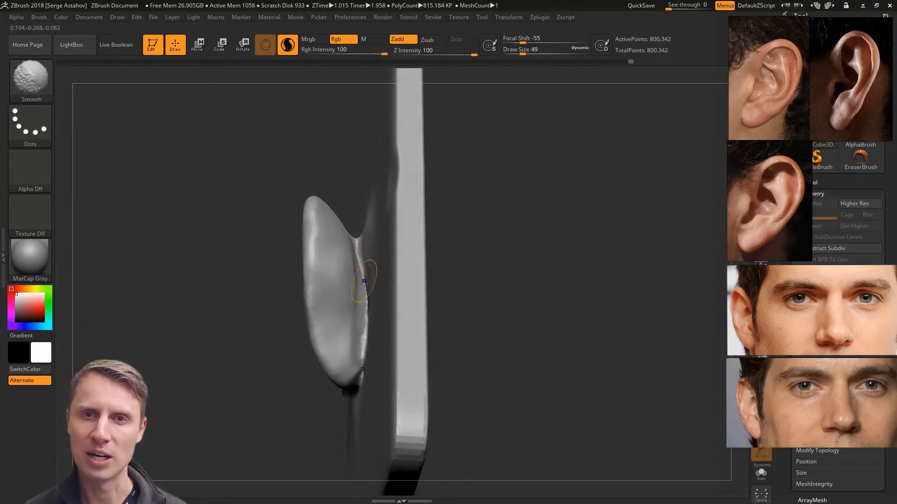
pyautogui.moveTo(364, 292)
pyautogui.keyDown('shift'); pyautogui.mouseDown()
pyautogui.moveTo(363, 337)
pyautogui.moveTo(353, 263)
pyautogui.moveTo(355, 280)
pyautogui.mouseUp(); pyautogui.keyUp('shift')
pyautogui.moveTo(290, 355)
pyautogui.mouseDown()
pyautogui.moveTo(351, 364)
pyautogui.moveTo(358, 343)
pyautogui.moveTo(364, 374)
pyautogui.moveTo(350, 337)
pyautogui.moveTo(362, 364)
pyautogui.moveTo(354, 369)
pyautogui.mouseUp()
# Fill the back of the earlobe near the plate with the ClayTubes brush at draw size 49 and smooth it
pyautogui.moveTo(210, 311)
pyautogui.mouseDown()
pyautogui.moveTo(262, 303)
pyautogui.moveTo(201, 312)
pyautogui.moveTo(220, 311)
pyautogui.mouseUp()
pyautogui.press('b')
pyautogui.click(174, 92)
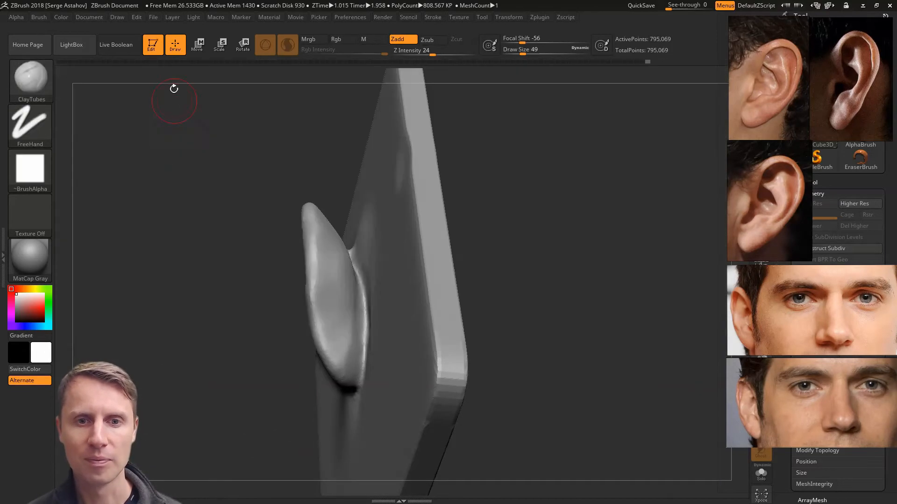
pyautogui.moveTo(174, 93); pyautogui.dragTo(263, 296)
pyautogui.moveTo(348, 348); pyautogui.dragTo(351, 362)
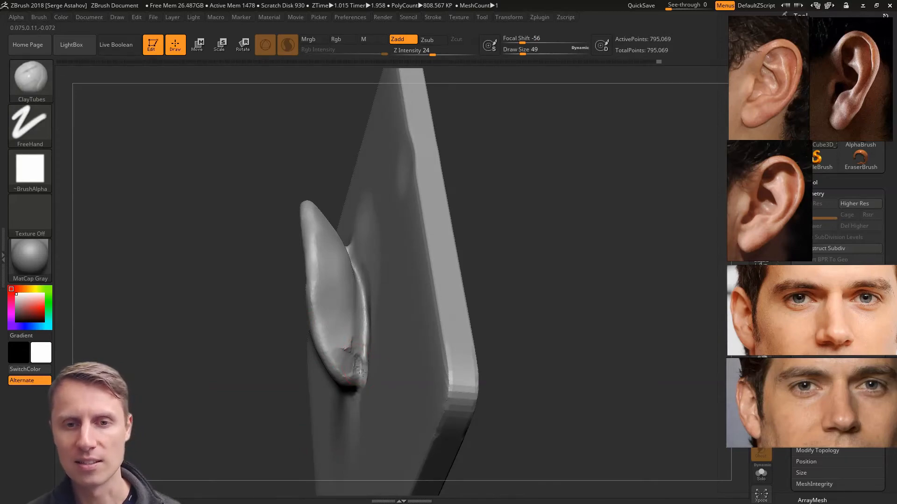
pyautogui.moveTo(353, 355)
pyautogui.mouseDown()
pyautogui.moveTo(360, 374)
pyautogui.moveTo(348, 358)
pyautogui.mouseUp()
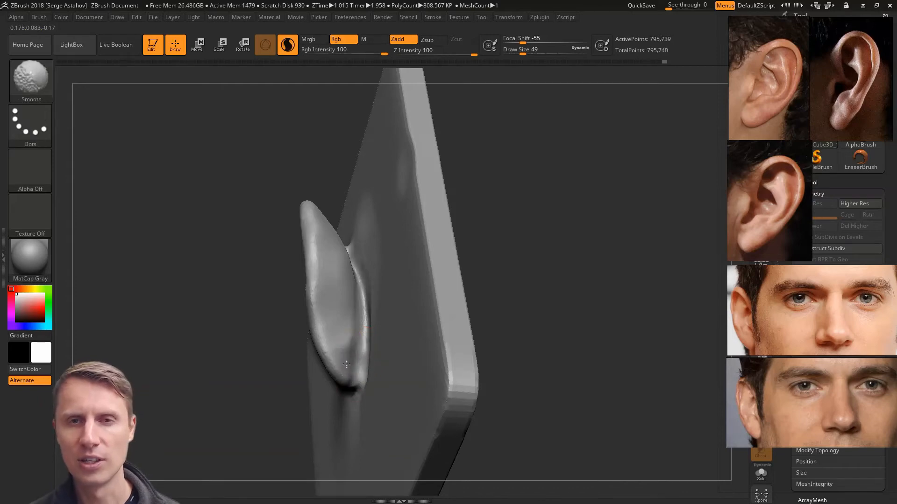
# Add ClayTubes volume along the back of the outer helix rim and check the ear's outline
pyautogui.moveTo(262, 327)
pyautogui.mouseDown()
pyautogui.moveTo(200, 290)
pyautogui.moveTo(192, 336)
pyautogui.mouseUp()
pyautogui.moveTo(307, 201); pyautogui.dragTo(312, 265)
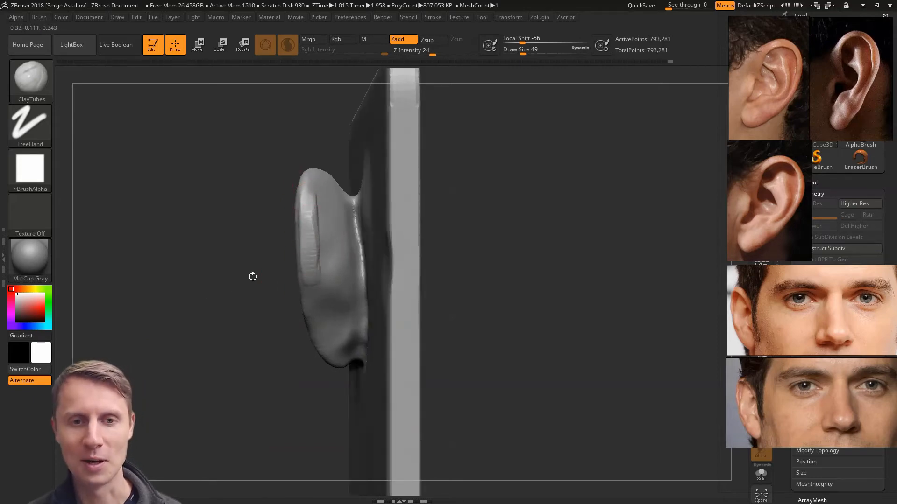
pyautogui.keyDown('shift'); pyautogui.moveTo(252, 275); pyautogui.dragTo(281, 271); pyautogui.keyUp('shift')
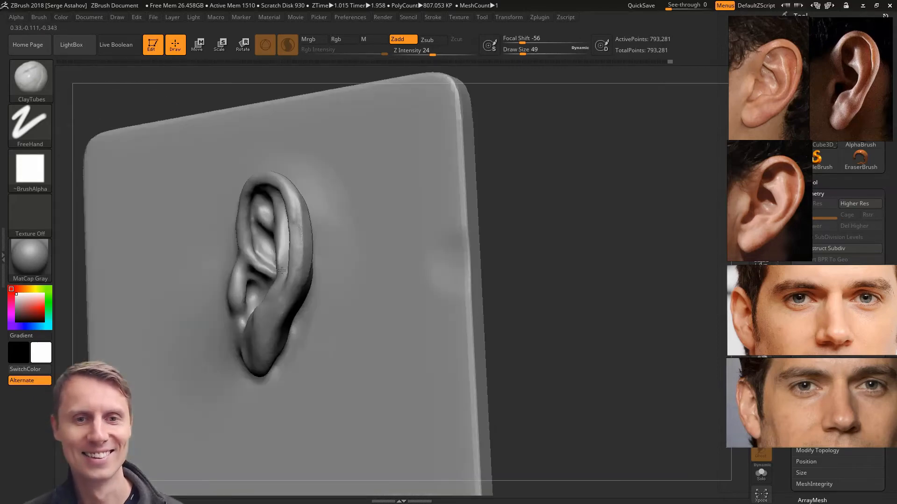
pyautogui.moveTo(282, 270); pyautogui.dragTo(261, 254, button='right')
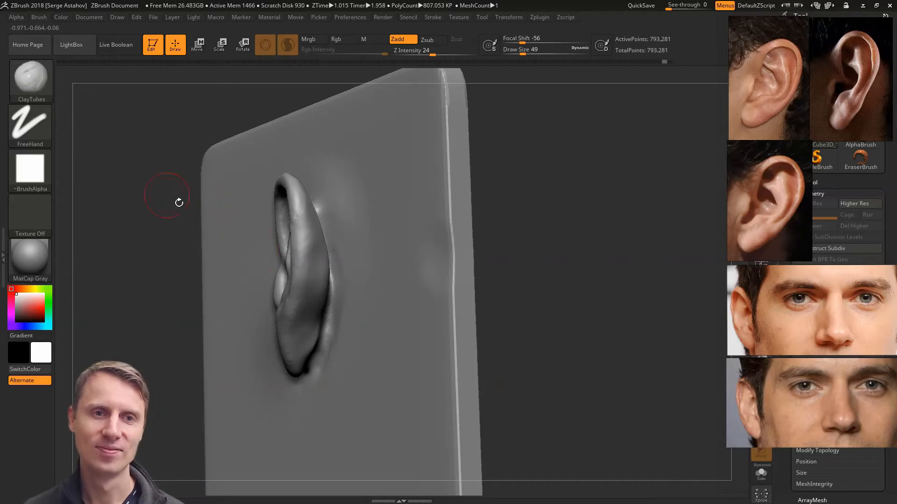
# Build up the outer helix rim on the back of the ear with the ClayTubes brush at draw size 37
pyautogui.click(41, 18)
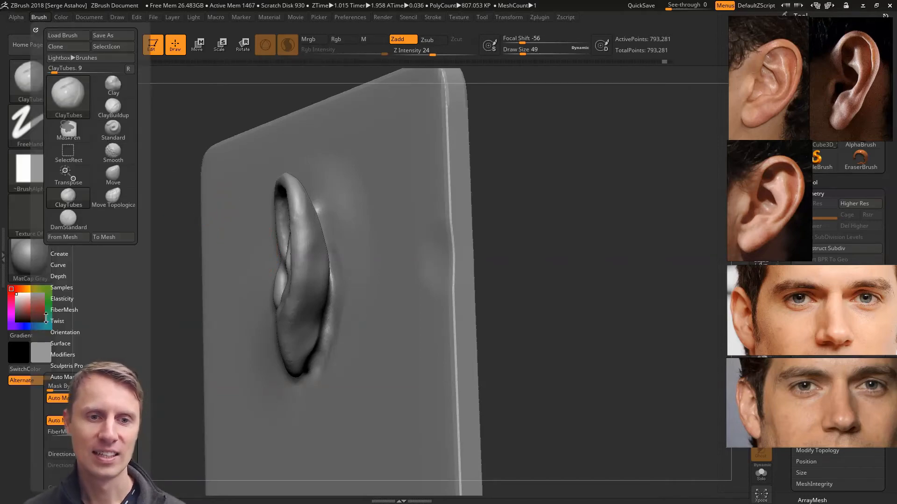
pyautogui.scroll(-3, 42, 266)
pyautogui.moveTo(178, 230); pyautogui.dragTo(254, 199)
pyautogui.moveTo(254, 159); pyautogui.dragTo(264, 195)
pyautogui.press('space')
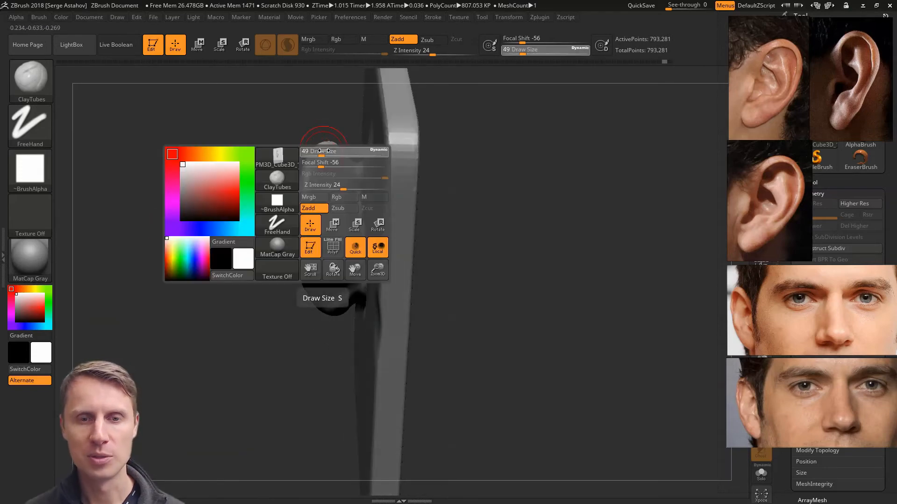
pyautogui.moveTo(326, 151)
pyautogui.mouseDown()
pyautogui.moveTo(307, 165)
pyautogui.moveTo(301, 217)
pyautogui.moveTo(308, 216)
pyautogui.mouseUp()
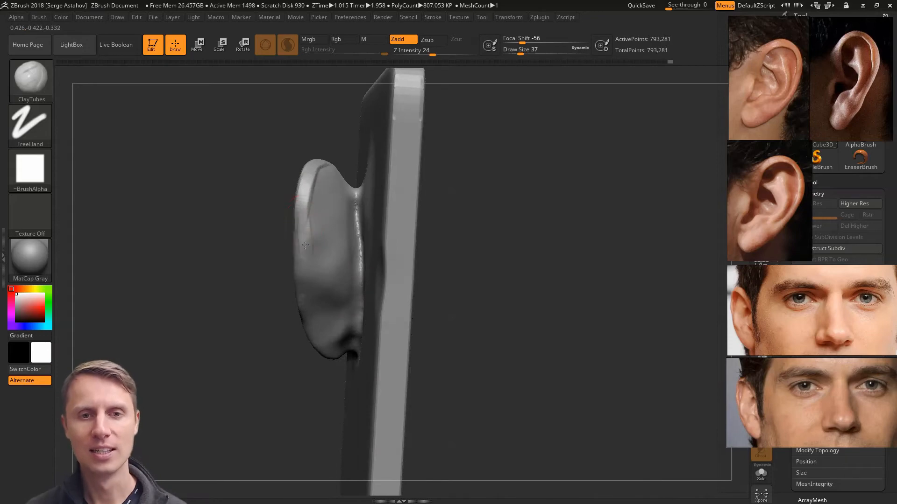
pyautogui.moveTo(302, 256); pyautogui.dragTo(306, 299, button='right')
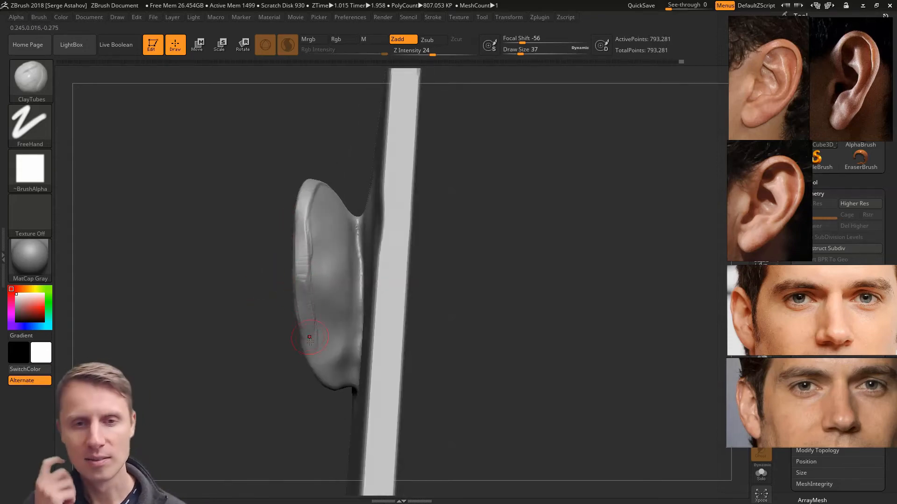
# Add ClayTubes strokes along the upper back of the ear beside the helix rim and smooth them
pyautogui.moveTo(252, 238)
pyautogui.mouseDown()
pyautogui.moveTo(246, 212)
pyautogui.moveTo(270, 186)
pyautogui.moveTo(314, 210)
pyautogui.mouseUp()
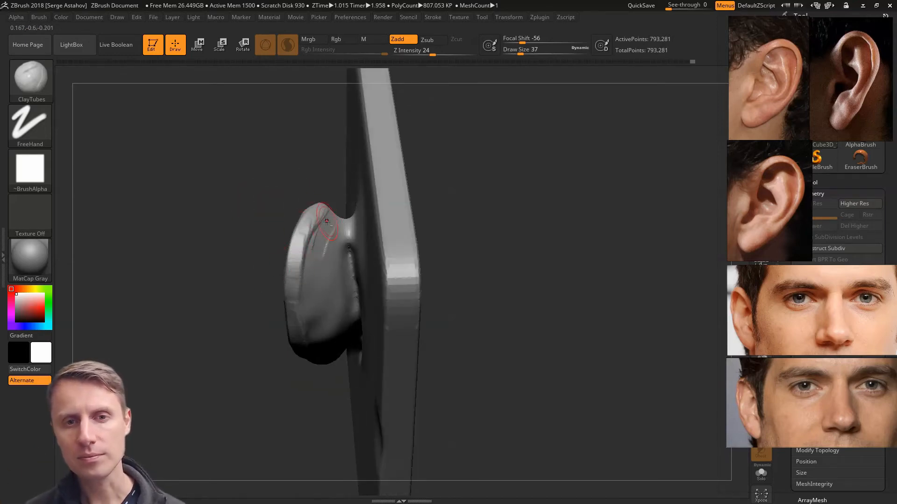
pyautogui.moveTo(306, 255); pyautogui.dragTo(309, 278)
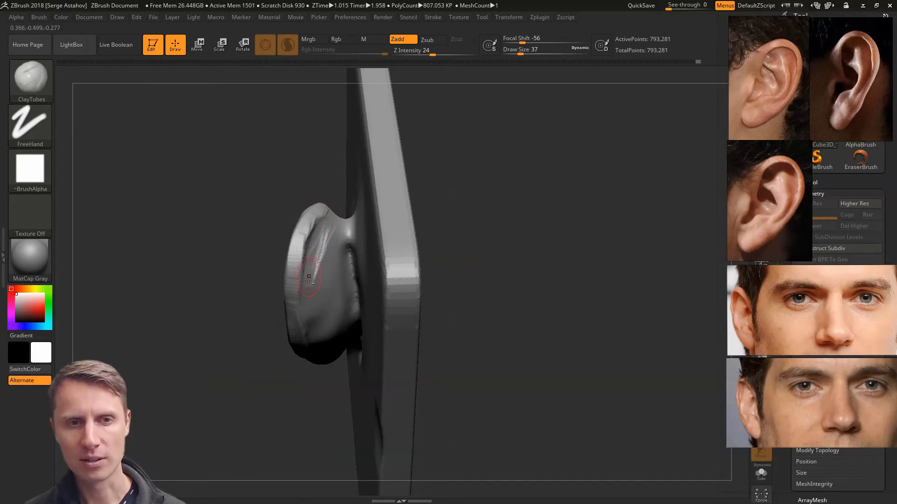
pyautogui.moveTo(68, 89)
pyautogui.mouseDown()
pyautogui.moveTo(117, 146)
pyautogui.moveTo(134, 140)
pyautogui.moveTo(208, 182)
pyautogui.moveTo(230, 178)
pyautogui.mouseUp()
pyautogui.press('shift')
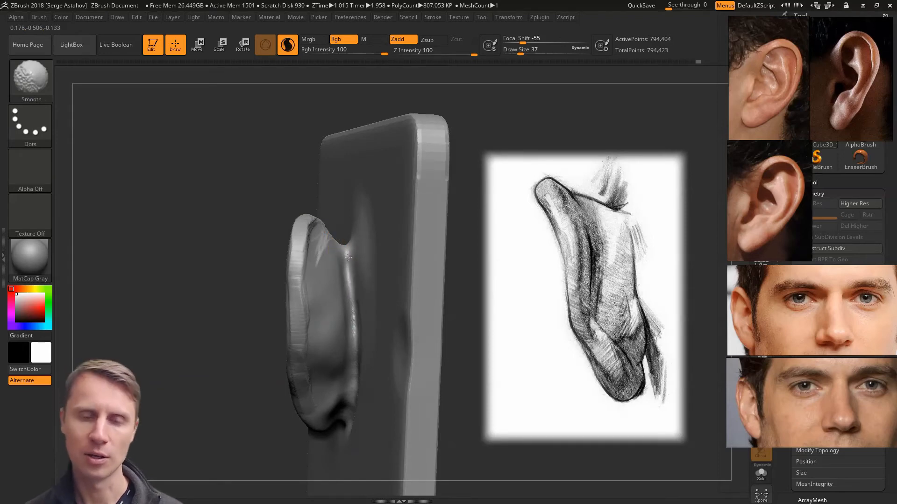
# Carve the groove between the helix rim and the back of the concha with subtractive ClayTubes strokes down to the earlobe
pyautogui.moveTo(240, 230); pyautogui.dragTo(256, 232)
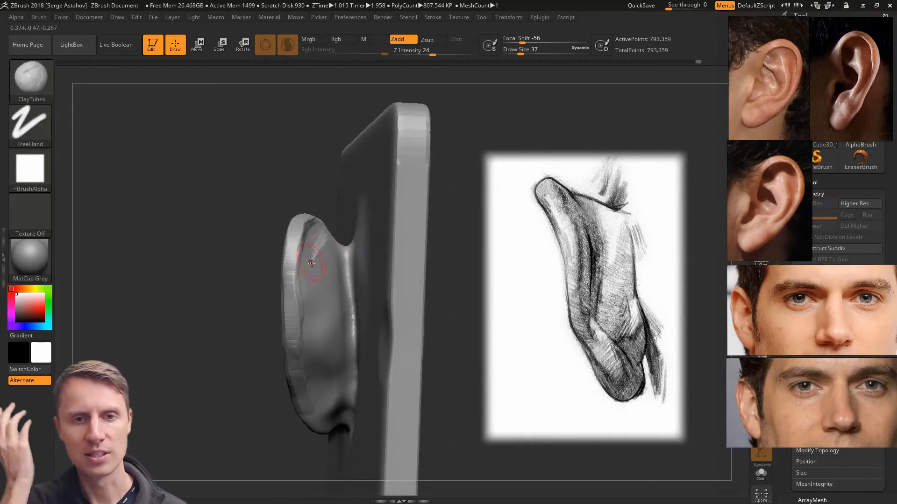
pyautogui.keyDown('alt'); pyautogui.moveTo(307, 271); pyautogui.dragTo(309, 306); pyautogui.keyUp('alt')
pyautogui.keyDown('alt'); pyautogui.moveTo(310, 276); pyautogui.dragTo(311, 337); pyautogui.keyUp('alt')
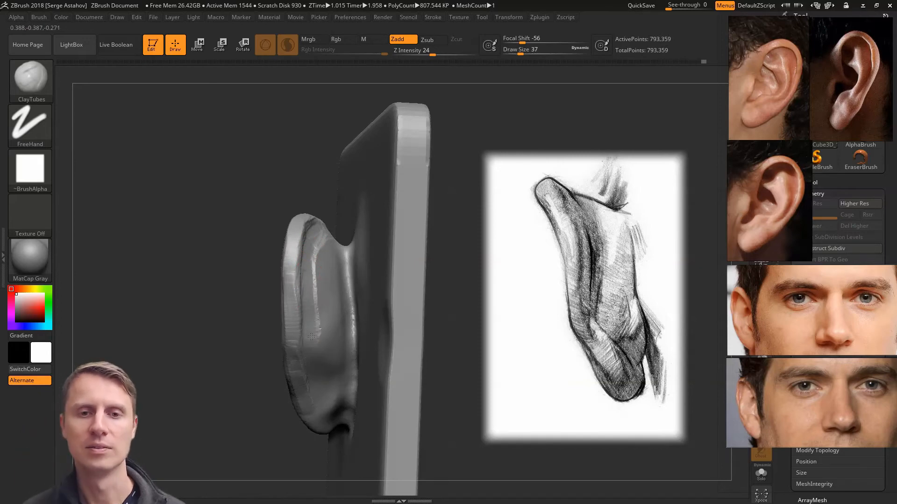
pyautogui.moveTo(232, 360); pyautogui.dragTo(232, 321)
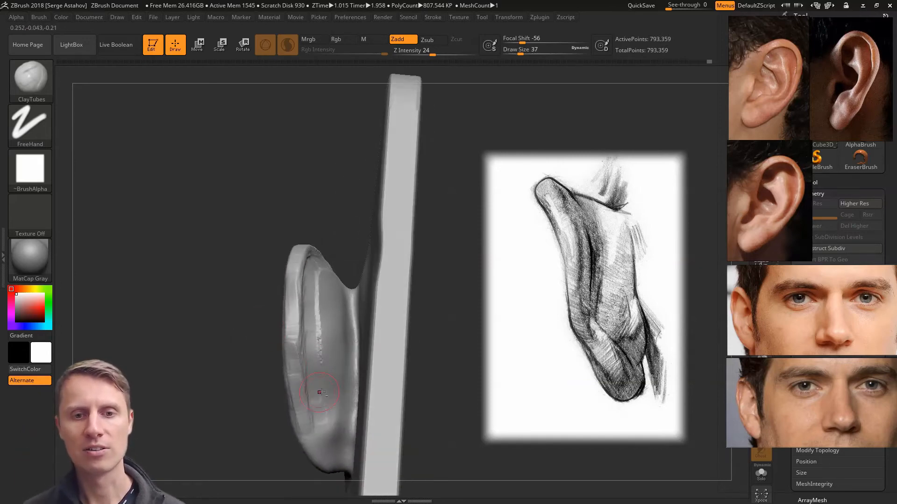
pyautogui.moveTo(318, 393)
pyautogui.keyDown('alt'); pyautogui.mouseDown()
pyautogui.moveTo(335, 442)
pyautogui.moveTo(334, 421)
pyautogui.moveTo(324, 419)
pyautogui.moveTo(341, 416)
pyautogui.moveTo(336, 443)
pyautogui.moveTo(333, 397)
pyautogui.moveTo(315, 356)
pyautogui.moveTo(332, 276)
pyautogui.moveTo(330, 293)
pyautogui.moveTo(340, 293)
pyautogui.moveTo(326, 286)
pyautogui.moveTo(326, 273)
pyautogui.moveTo(319, 305)
pyautogui.moveTo(347, 374)
pyautogui.moveTo(329, 413)
pyautogui.moveTo(341, 438)
pyautogui.mouseUp(); pyautogui.keyUp('alt')
# Refine the helix rim and the back of the earlobe near the plate with the Standard brush at draw size 37
pyautogui.press('b')
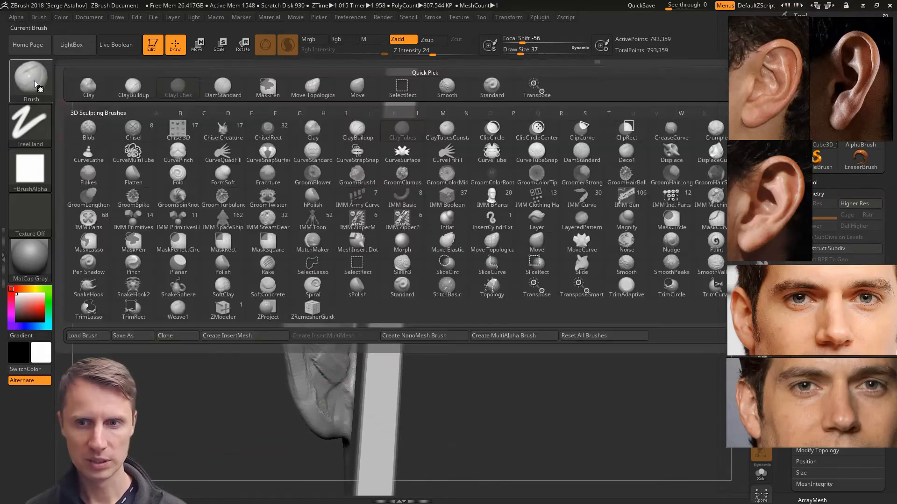
pyautogui.click(490, 90)
pyautogui.moveTo(214, 308)
pyautogui.keyDown('alt'); pyautogui.mouseDown()
pyautogui.moveTo(215, 256)
pyautogui.moveTo(241, 273)
pyautogui.mouseUp(); pyautogui.keyUp('alt')
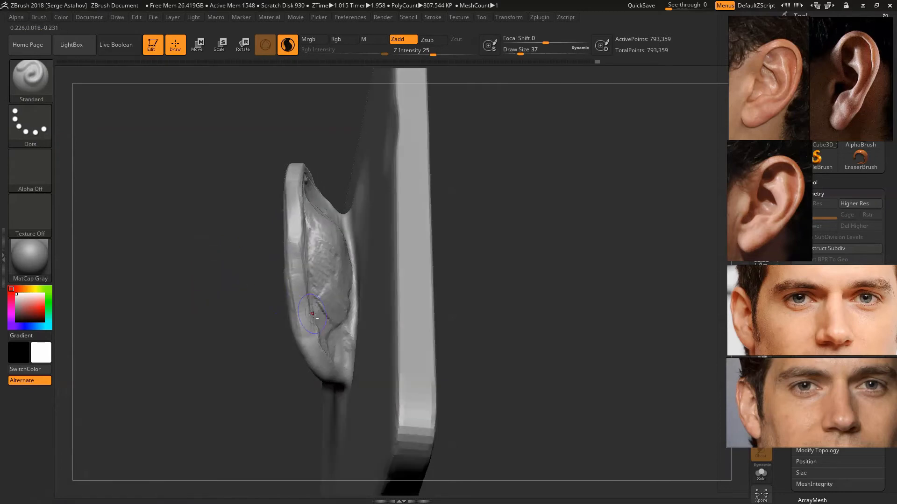
pyautogui.moveTo(346, 333)
pyautogui.keyDown('alt'); pyautogui.mouseDown()
pyautogui.moveTo(340, 374)
pyautogui.moveTo(303, 348)
pyautogui.moveTo(289, 318)
pyautogui.mouseUp(); pyautogui.keyUp('alt')
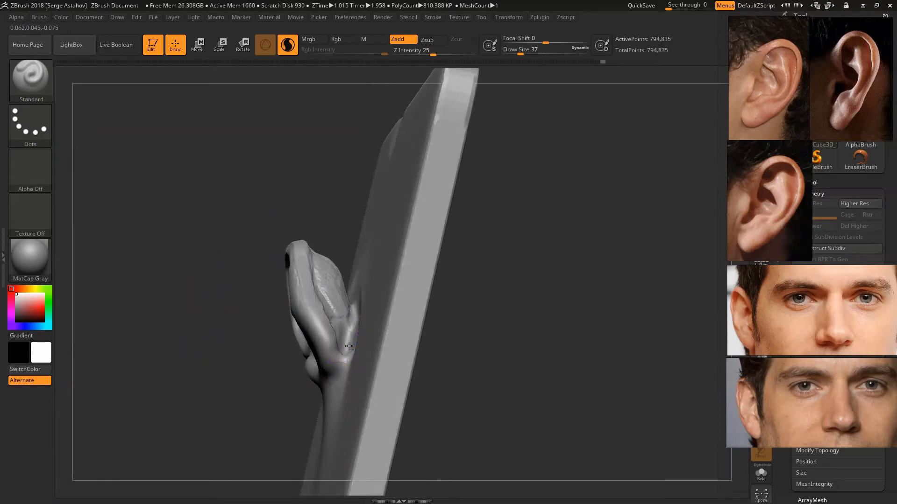
pyautogui.moveTo(202, 266); pyautogui.dragTo(201, 294)
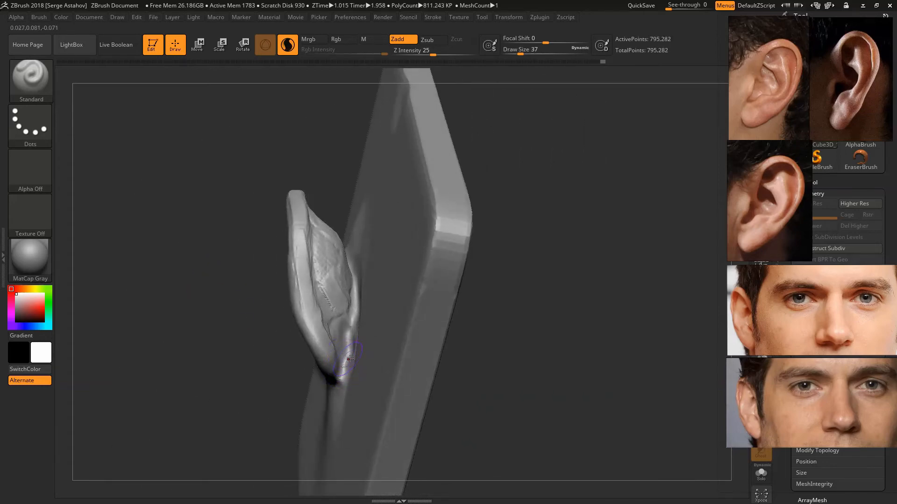
pyautogui.moveTo(350, 351)
pyautogui.mouseDown()
pyautogui.moveTo(346, 365)
pyautogui.moveTo(348, 343)
pyautogui.mouseUp()
pyautogui.moveTo(228, 311)
pyautogui.mouseDown()
pyautogui.moveTo(181, 314)
pyautogui.moveTo(174, 361)
pyautogui.moveTo(180, 338)
pyautogui.mouseUp()
# Smooth the back of the concha and the crease where the ear meets the plate
pyautogui.press('shift')
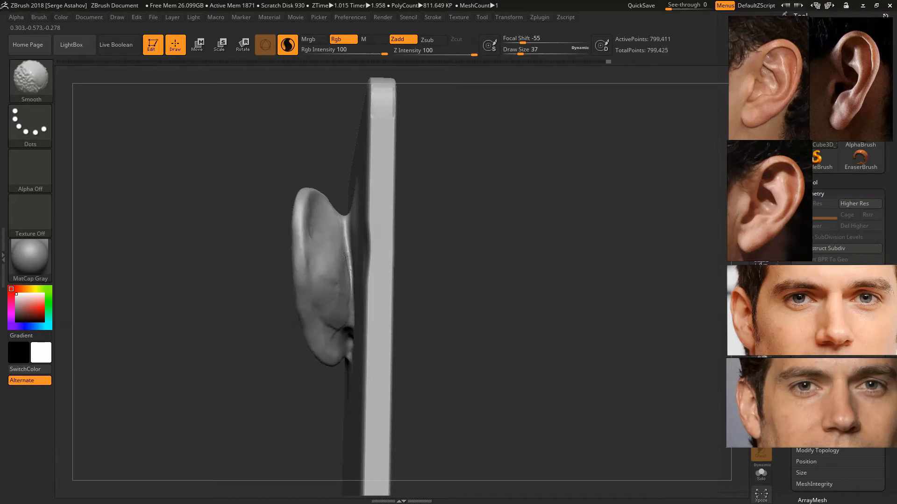
pyautogui.moveTo(349, 271); pyautogui.dragTo(350, 292)
pyautogui.keyDown('shift'); pyautogui.moveTo(315, 281); pyautogui.dragTo(304, 275); pyautogui.keyUp('shift')
# Set the draw size to 39 and soften the lower back of the ear around the earlobe
pyautogui.moveTo(238, 258)
pyautogui.mouseDown()
pyautogui.moveTo(230, 244)
pyautogui.moveTo(241, 233)
pyautogui.mouseUp()
pyautogui.press('space')
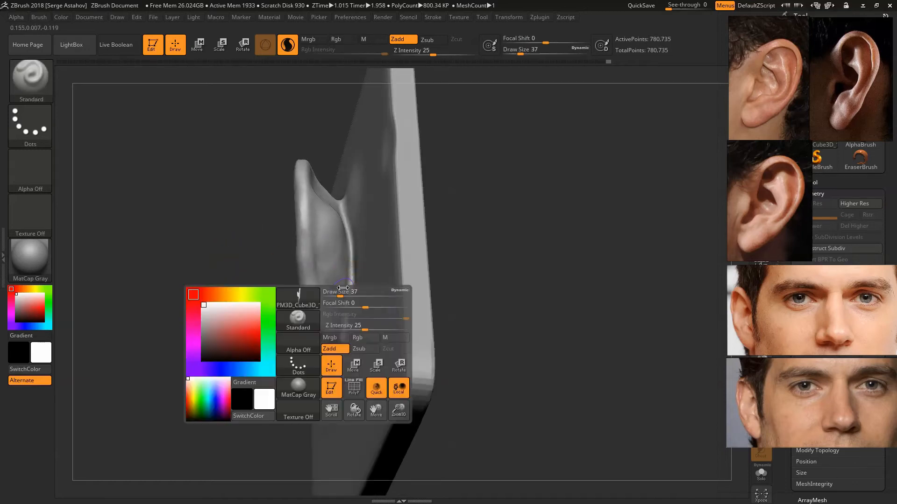
pyautogui.moveTo(338, 292)
pyautogui.mouseDown()
pyautogui.moveTo(325, 292)
pyautogui.moveTo(344, 301)
pyautogui.moveTo(345, 348)
pyautogui.mouseUp()
pyautogui.moveTo(349, 263)
pyautogui.keyDown('shift'); pyautogui.mouseDown()
pyautogui.moveTo(340, 287)
pyautogui.moveTo(351, 262)
pyautogui.mouseUp(); pyautogui.keyUp('shift')
pyautogui.press('space')
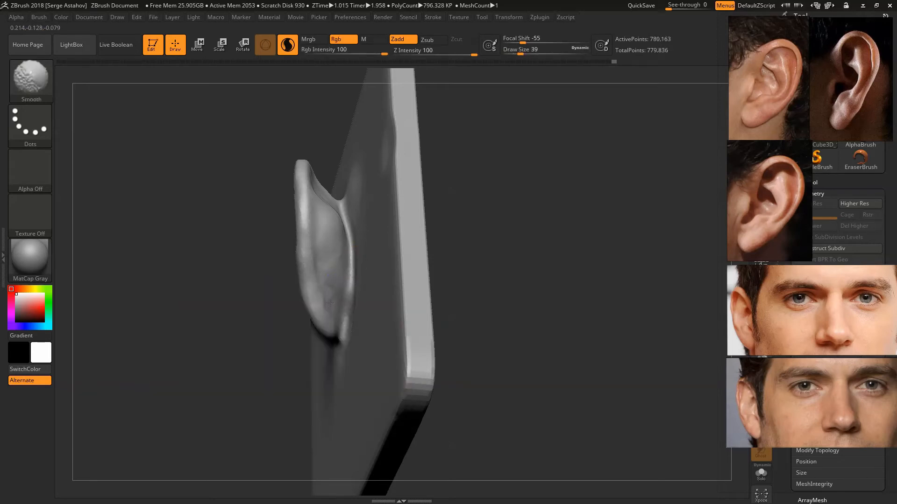
pyautogui.moveTo(228, 245)
pyautogui.mouseDown()
pyautogui.moveTo(218, 260)
pyautogui.moveTo(240, 244)
pyautogui.mouseUp()
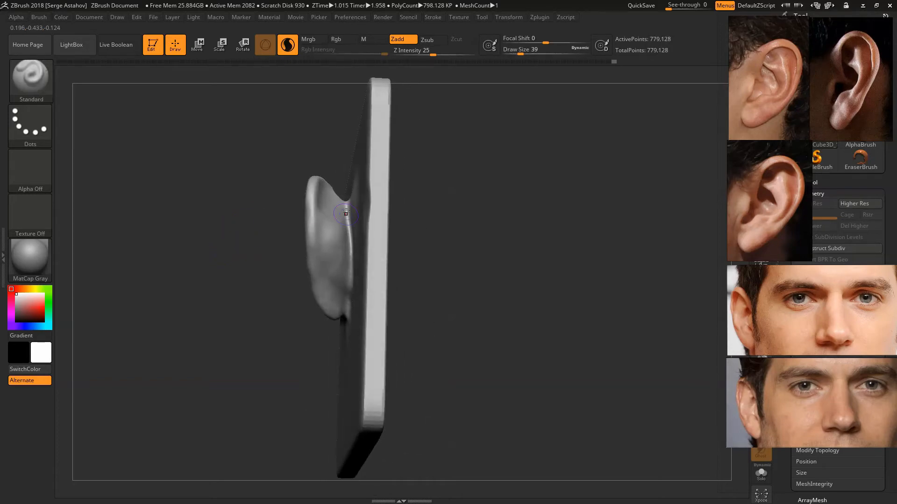
# Rework the upper junction between the ear and the plate with the ClayTubes brush at draw size 46 and smooth it
pyautogui.click(43, 94)
pyautogui.click(178, 88)
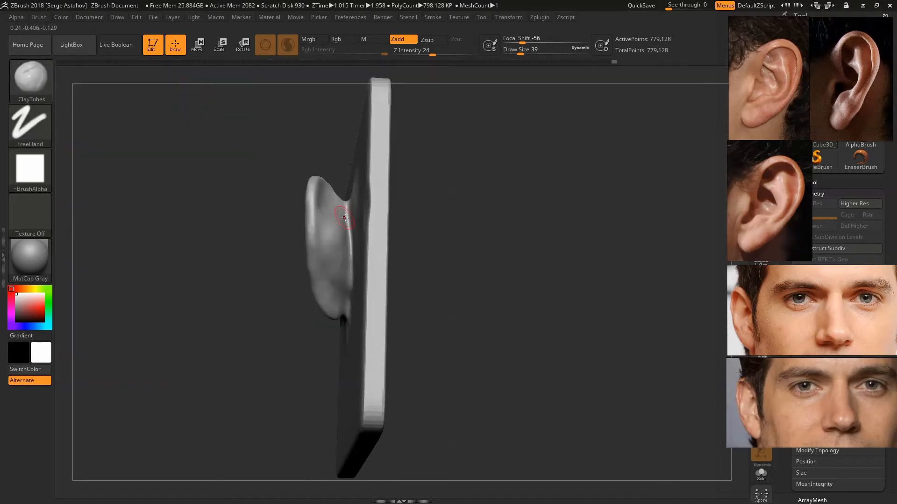
pyautogui.press('space')
pyautogui.moveTo(340, 216); pyautogui.dragTo(346, 216)
pyautogui.press('shift')
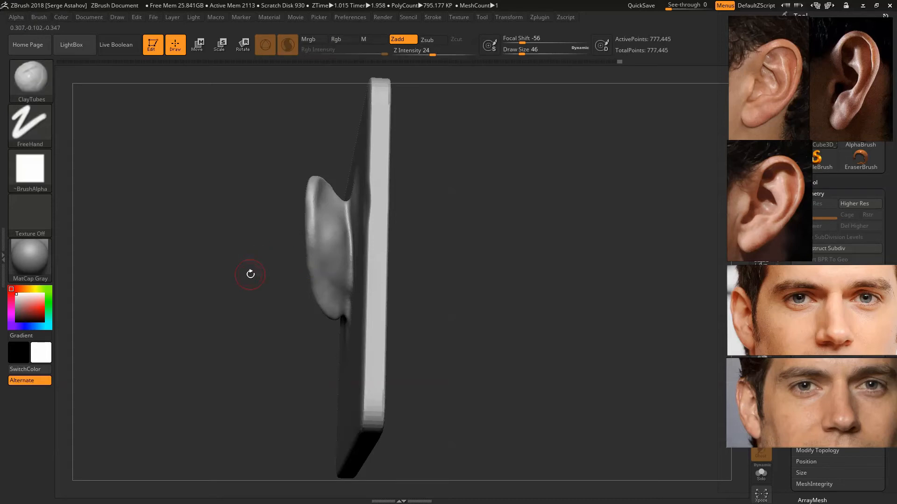
# Add ClayTubes volume over the back of the concha and above the earlobe from several angles
pyautogui.moveTo(248, 270); pyautogui.dragTo(290, 273)
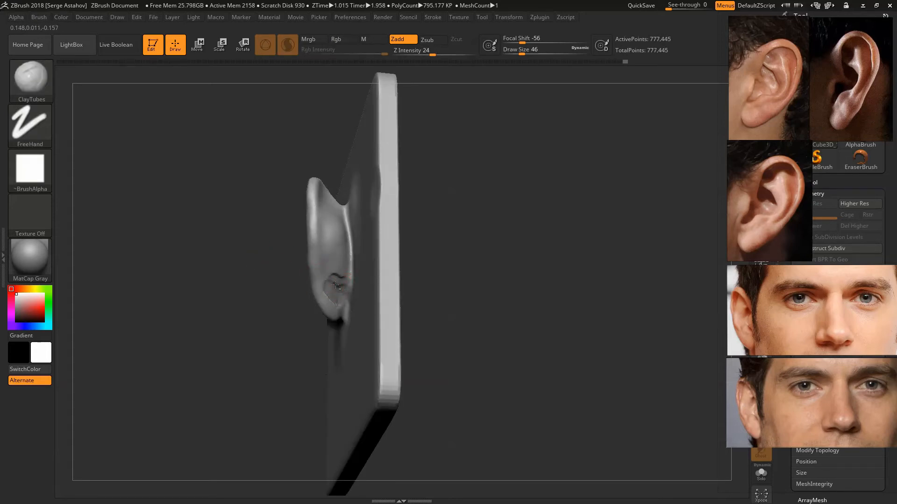
pyautogui.moveTo(260, 260)
pyautogui.mouseDown()
pyautogui.moveTo(350, 265)
pyautogui.moveTo(350, 253)
pyautogui.mouseUp()
pyautogui.moveTo(472, 216); pyautogui.dragTo(507, 216)
pyautogui.moveTo(344, 256)
pyautogui.mouseDown()
pyautogui.moveTo(351, 268)
pyautogui.moveTo(346, 262)
pyautogui.mouseUp()
pyautogui.moveTo(501, 235)
pyautogui.mouseDown()
pyautogui.moveTo(433, 237)
pyautogui.moveTo(513, 239)
pyautogui.moveTo(423, 237)
pyautogui.mouseUp()
pyautogui.moveTo(357, 228)
pyautogui.mouseDown()
pyautogui.moveTo(360, 252)
pyautogui.moveTo(368, 234)
pyautogui.mouseUp()
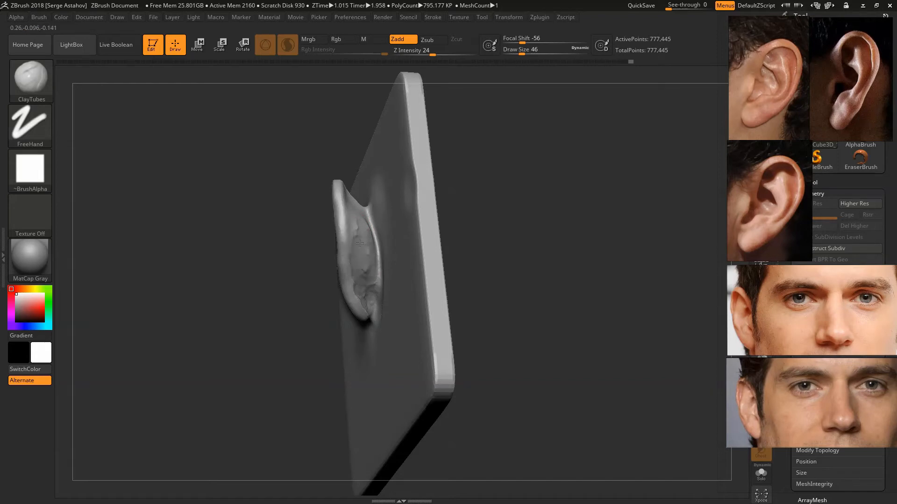
pyautogui.moveTo(270, 227)
pyautogui.mouseDown()
pyautogui.moveTo(252, 243)
pyautogui.moveTo(300, 223)
pyautogui.mouseUp()
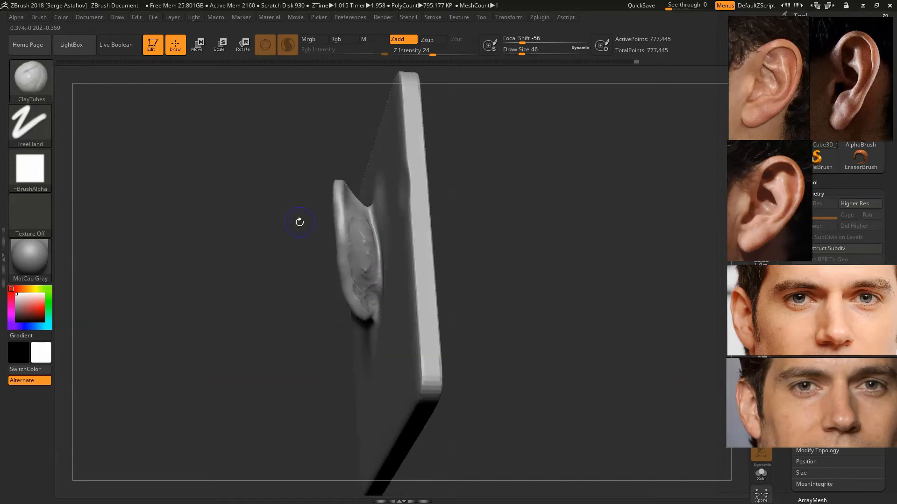
# Smooth the new clay strokes on the back of the concha and earlobe into one even surface
pyautogui.keyDown('shift'); pyautogui.moveTo(364, 226); pyautogui.dragTo(367, 232); pyautogui.keyUp('shift')
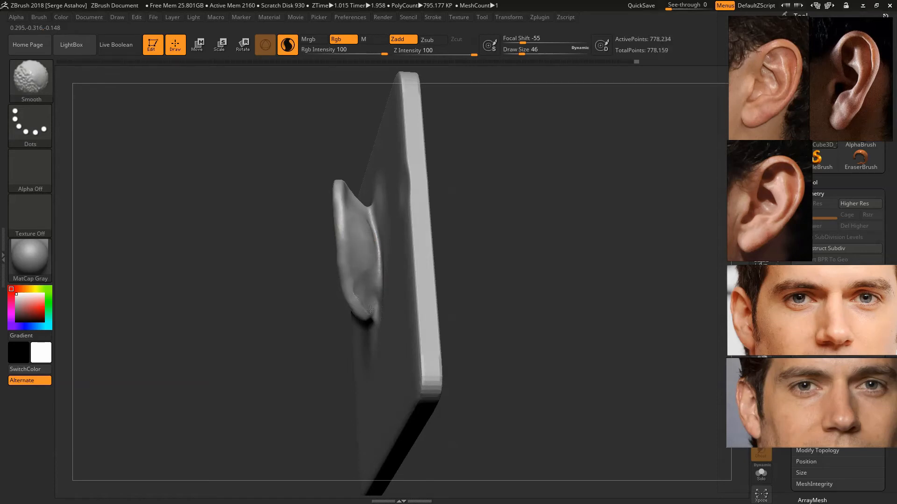
pyautogui.keyDown('shift'); pyautogui.moveTo(363, 306); pyautogui.dragTo(363, 296); pyautogui.keyUp('shift')
pyautogui.keyDown('shift'); pyautogui.moveTo(310, 213); pyautogui.dragTo(264, 244); pyautogui.keyUp('shift')
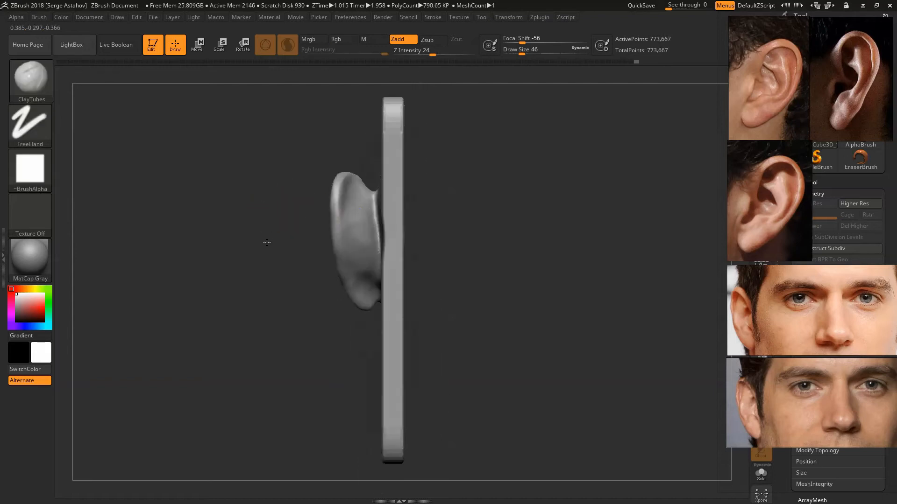
pyautogui.moveTo(265, 207); pyautogui.dragTo(326, 210)
pyautogui.keyDown('shift'); pyautogui.moveTo(372, 244); pyautogui.dragTo(369, 231); pyautogui.keyUp('shift')
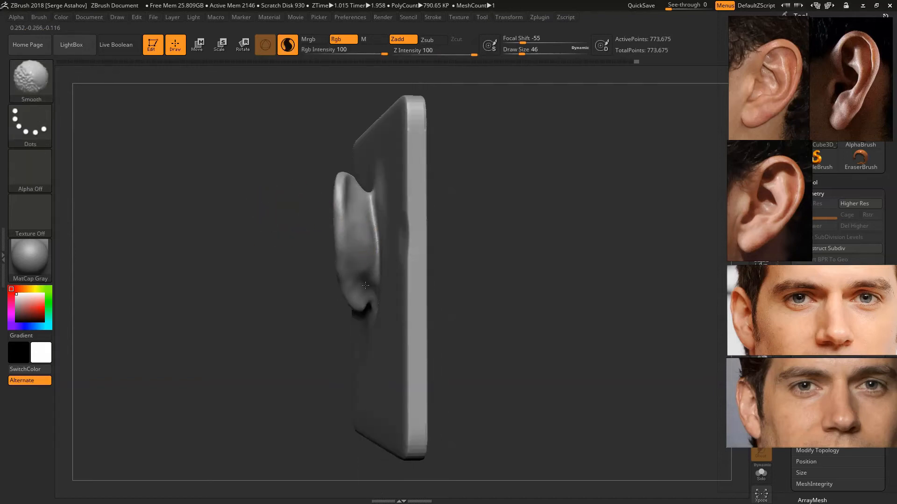
pyautogui.keyDown('shift'); pyautogui.moveTo(365, 286); pyautogui.dragTo(364, 289); pyautogui.keyUp('shift')
# Add ClayTubes volume at the tragus and on the plate in front of it, and smooth the transition
pyautogui.moveTo(228, 246); pyautogui.dragTo(413, 233)
pyautogui.keyDown('alt'); pyautogui.moveTo(569, 253); pyautogui.dragTo(577, 266); pyautogui.keyUp('alt')
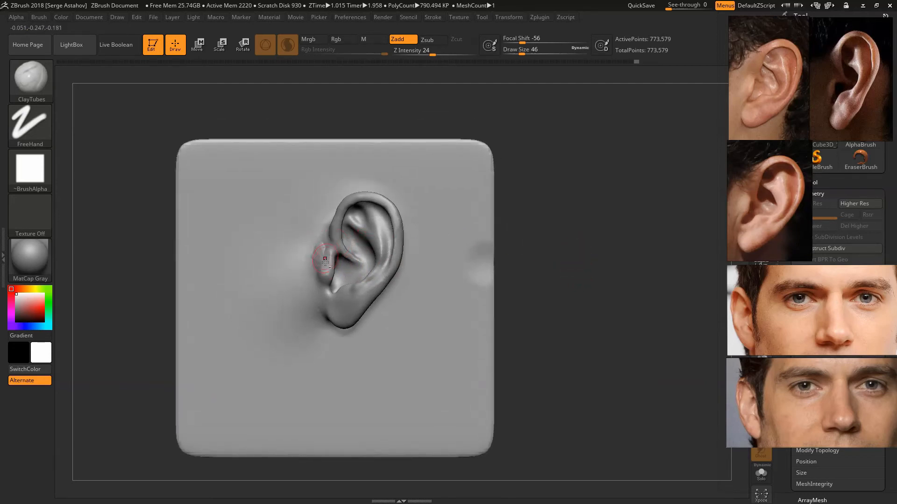
pyautogui.moveTo(324, 267); pyautogui.dragTo(323, 271)
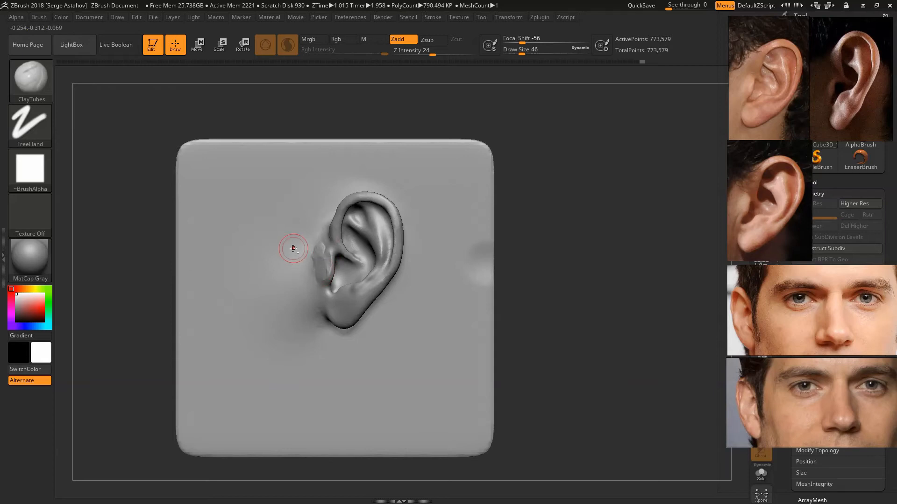
pyautogui.press('shift')
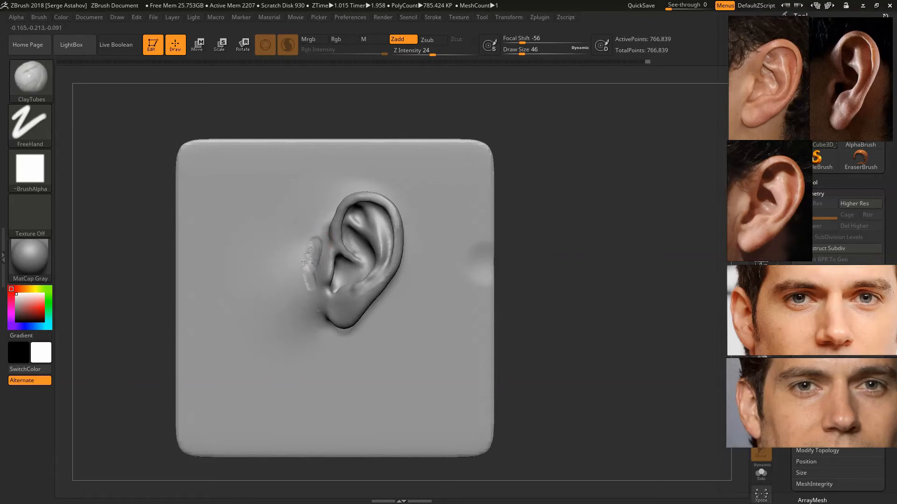
pyautogui.press('shift')
pyautogui.keyDown('shift'); pyautogui.moveTo(313, 240); pyautogui.dragTo(311, 292); pyautogui.keyUp('shift')
pyautogui.keyDown('shift'); pyautogui.moveTo(306, 258); pyautogui.dragTo(324, 254); pyautogui.keyUp('shift')
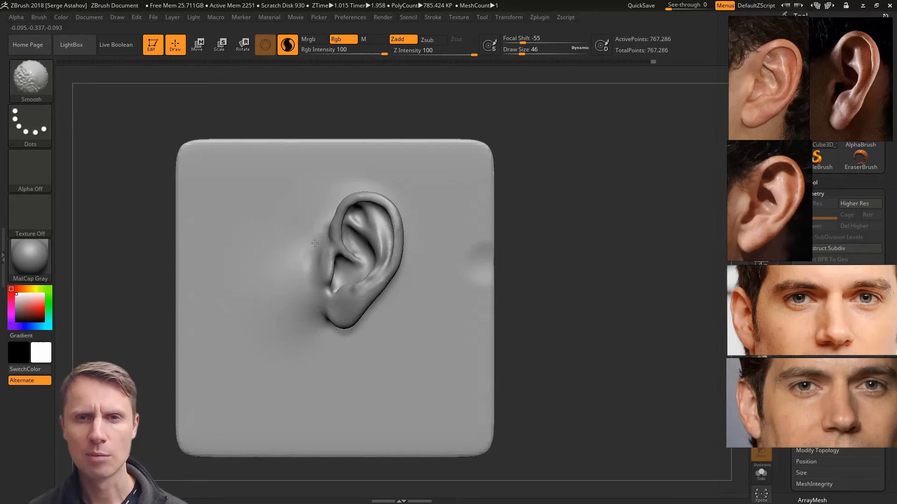
# Reshape the front outline of the helix and the bottom of the earlobe with the Move brush at draw size 68
pyautogui.press('b')
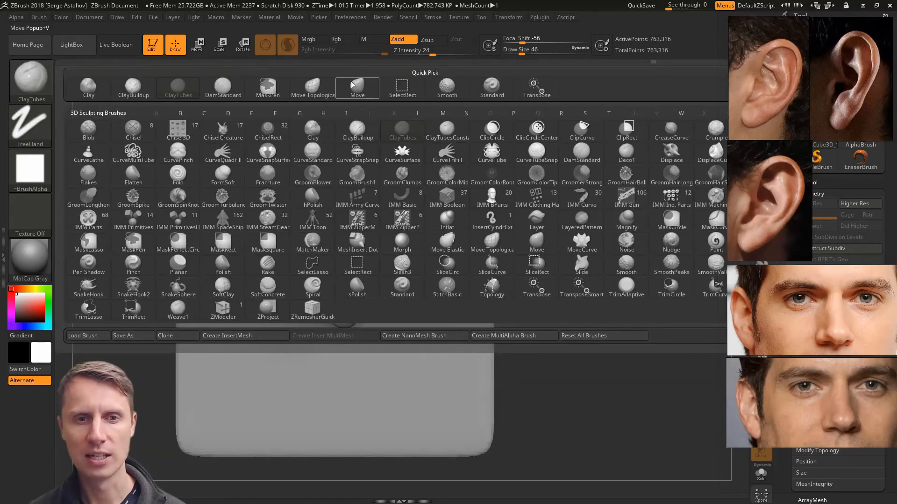
pyautogui.press('m')
pyautogui.press('v')
pyautogui.press('space')
pyautogui.moveTo(331, 225); pyautogui.dragTo(335, 216)
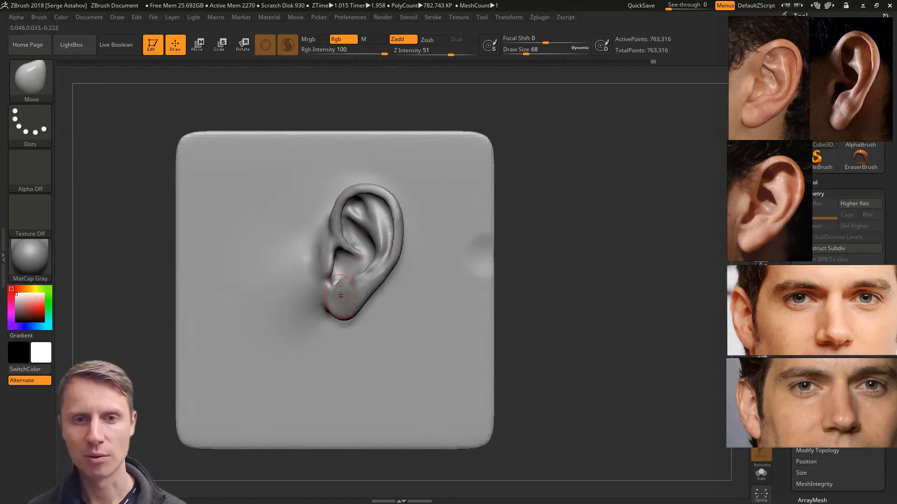
pyautogui.moveTo(337, 316); pyautogui.dragTo(339, 318)
# Reshape the notch between the tragus and antitragus with the Move brush at draw sizes 44 and 59
pyautogui.press('space')
pyautogui.moveTo(348, 279); pyautogui.dragTo(345, 279)
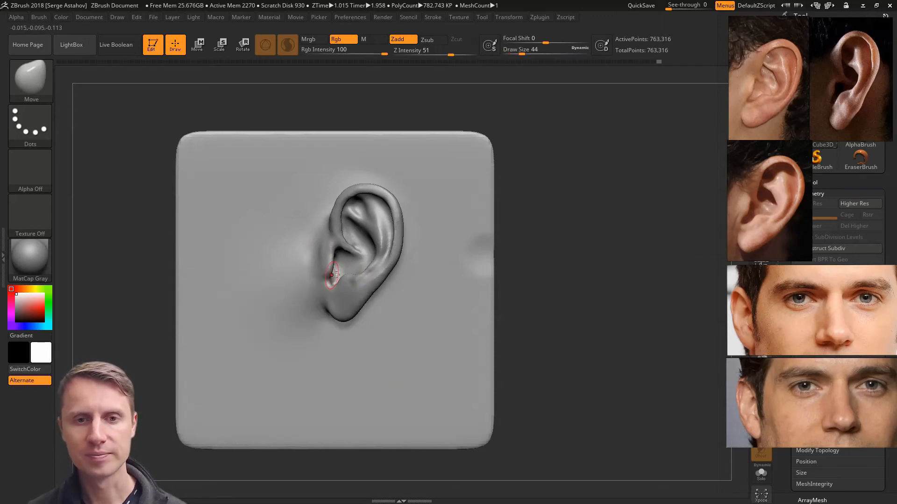
pyautogui.press('space')
pyautogui.moveTo(345, 296); pyautogui.dragTo(353, 296)
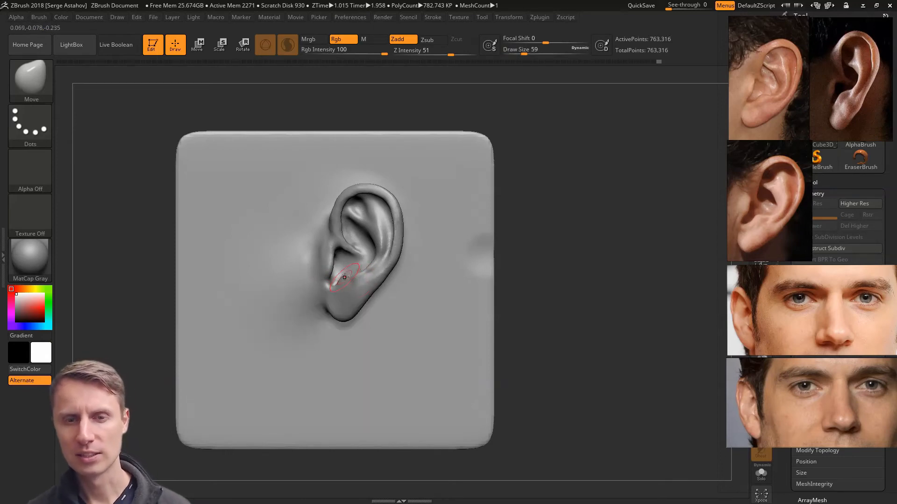
# Adjust the antihelix and rear edge of the ear from the front with the Move brush at draw size 71
pyautogui.press('space')
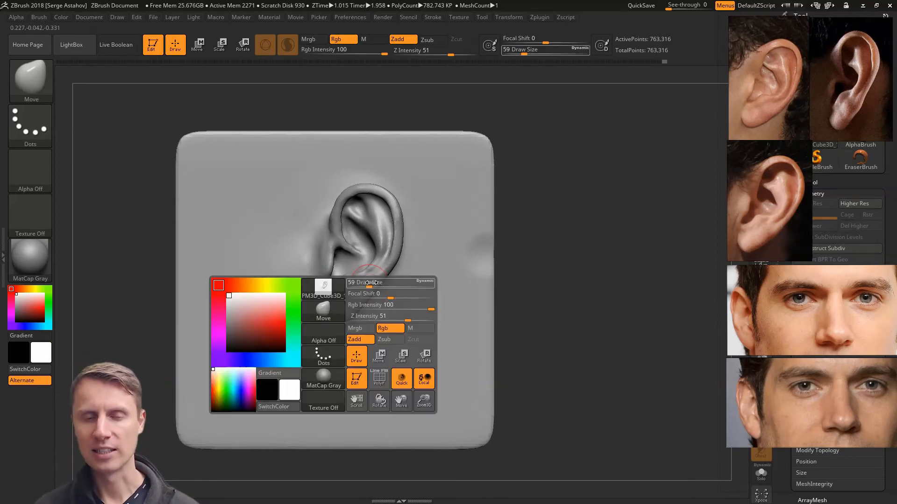
pyautogui.moveTo(369, 282); pyautogui.dragTo(374, 282)
pyautogui.moveTo(521, 227)
pyautogui.mouseDown()
pyautogui.moveTo(572, 225)
pyautogui.moveTo(452, 220)
pyautogui.mouseUp()
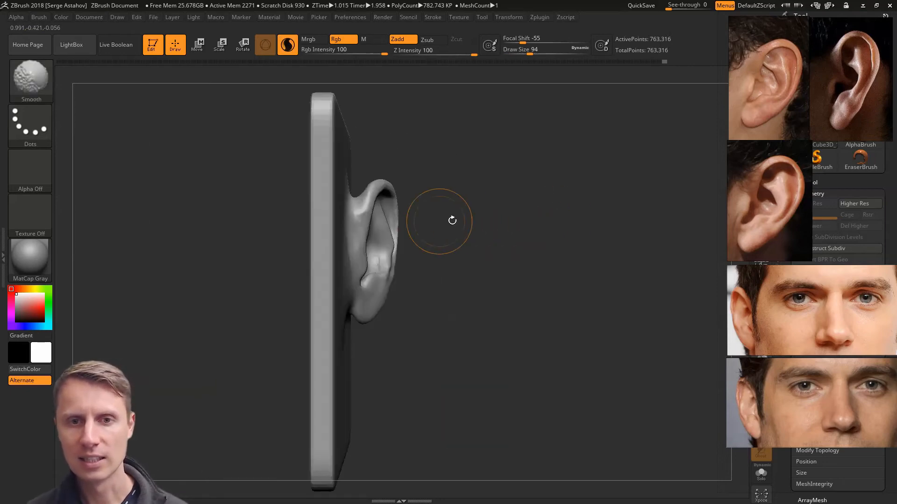
pyautogui.press('space')
pyautogui.moveTo(395, 252); pyautogui.dragTo(386, 252)
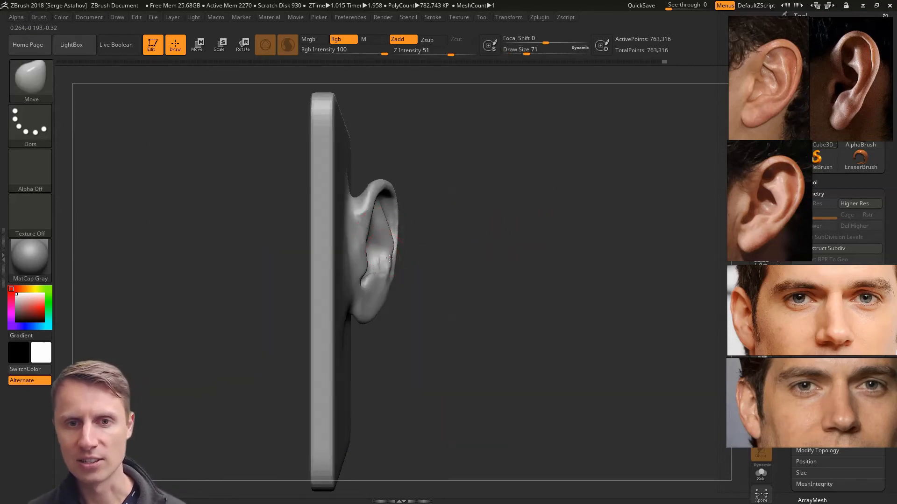
pyautogui.press('shift')
# Smooth the rear antihelix and the inner side of the helix at draw size 54
pyautogui.press('space')
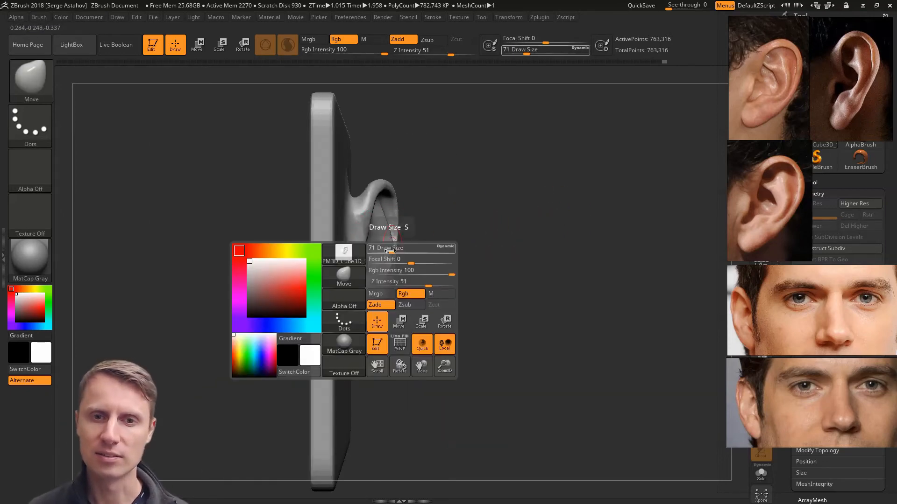
pyautogui.moveTo(391, 248); pyautogui.dragTo(384, 248)
pyautogui.moveTo(448, 240); pyautogui.dragTo(389, 243)
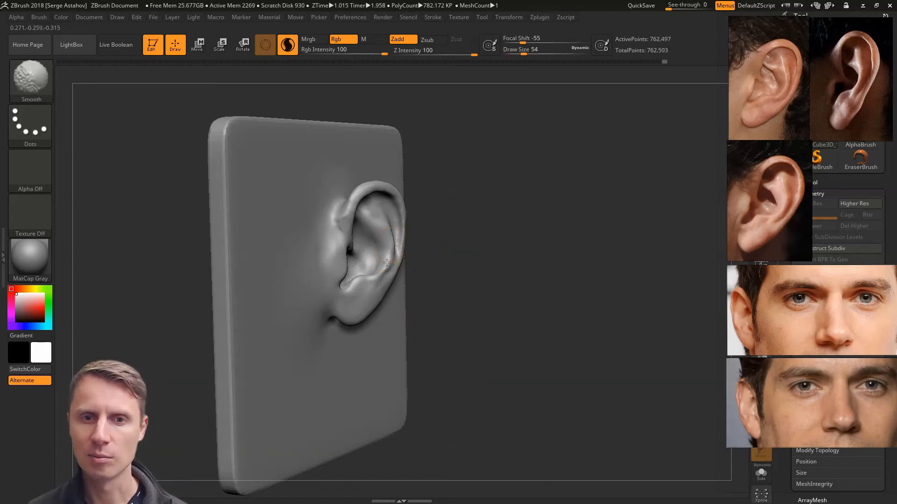
pyautogui.keyDown('shift'); pyautogui.moveTo(462, 272); pyautogui.dragTo(387, 240); pyautogui.keyUp('shift')
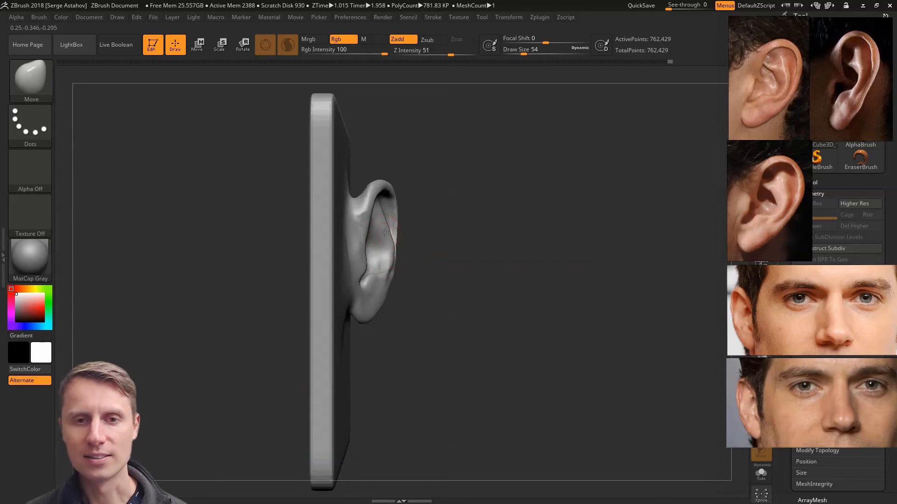
# Reshape the upper front of the helix near the plate with the Move brush at draw sizes 94 and 136
pyautogui.press('space')
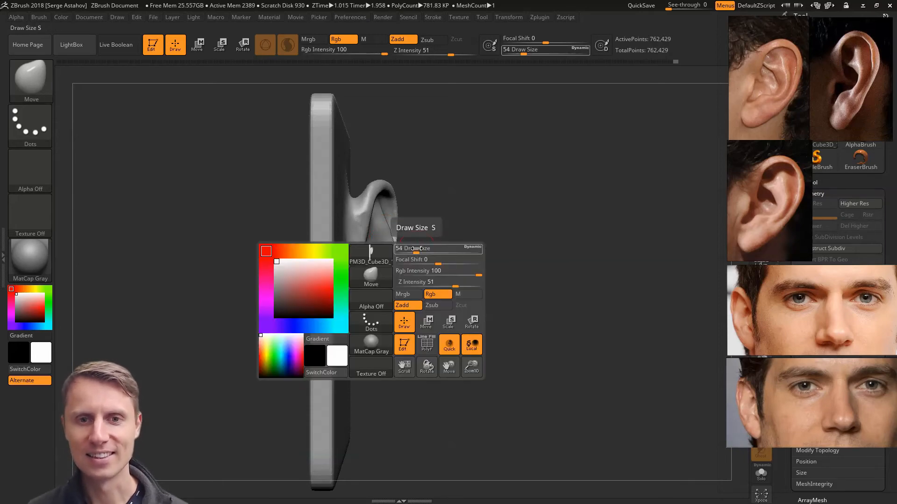
pyautogui.moveTo(417, 249); pyautogui.dragTo(420, 249)
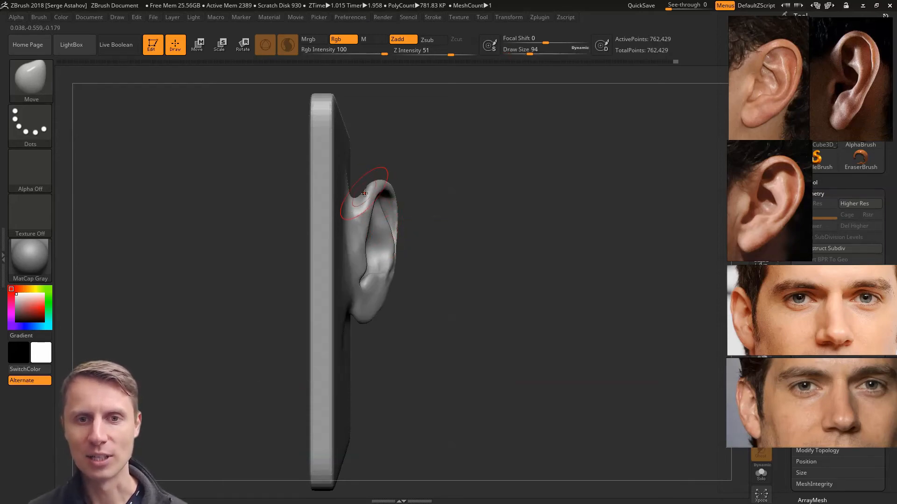
pyautogui.press('space')
pyautogui.moveTo(365, 193); pyautogui.dragTo(376, 193)
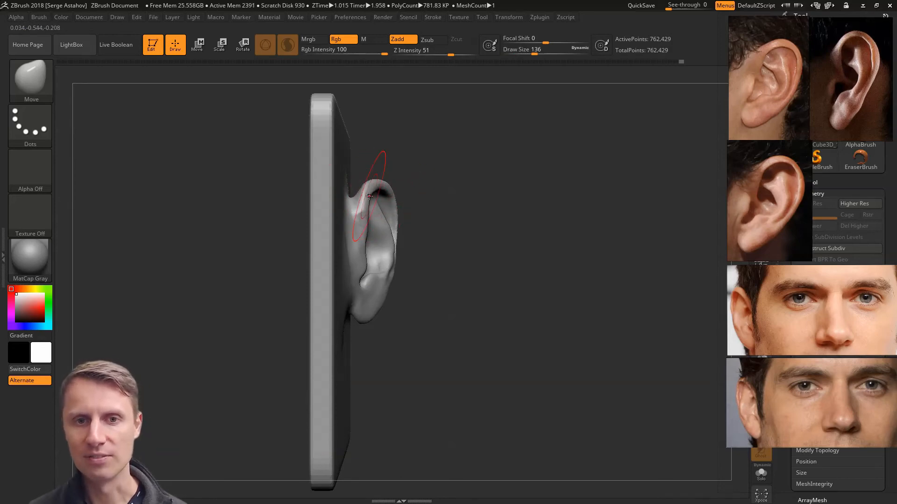
pyautogui.press('space')
pyautogui.moveTo(379, 193); pyautogui.dragTo(363, 193)
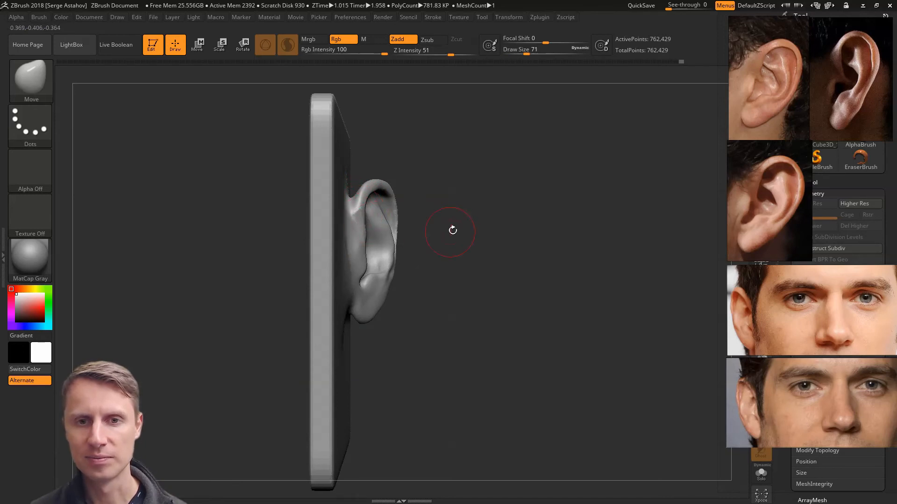
# Adjust the folds inside the ear from below with the Move brush at draw size 56
pyautogui.moveTo(452, 230); pyautogui.dragTo(362, 231)
pyautogui.moveTo(166, 191)
pyautogui.mouseDown()
pyautogui.moveTo(108, 194)
pyautogui.moveTo(342, 232)
pyautogui.moveTo(379, 220)
pyautogui.mouseUp()
pyautogui.press('space')
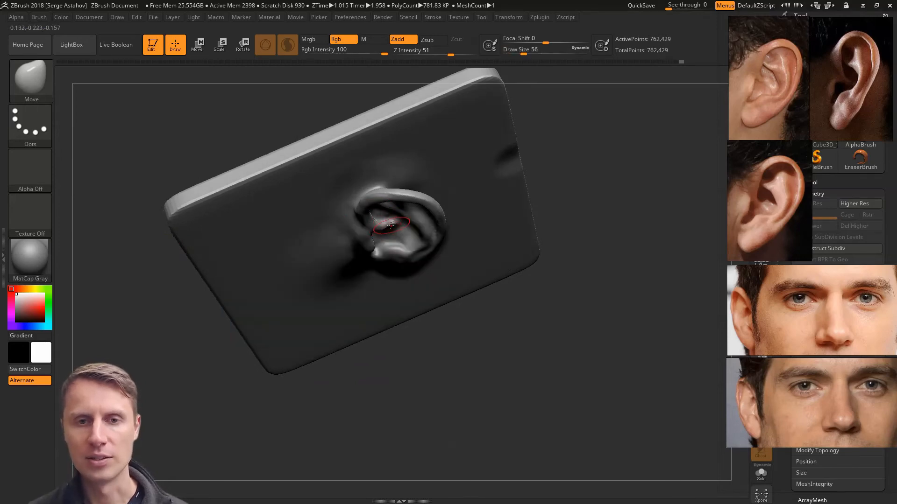
pyautogui.moveTo(468, 367); pyautogui.dragTo(444, 218)
# Shift the earlobe toward the plate in front view with the Move brush, raising the draw size from 116 to 172
pyautogui.press('space')
pyautogui.moveTo(374, 176); pyautogui.dragTo(393, 176)
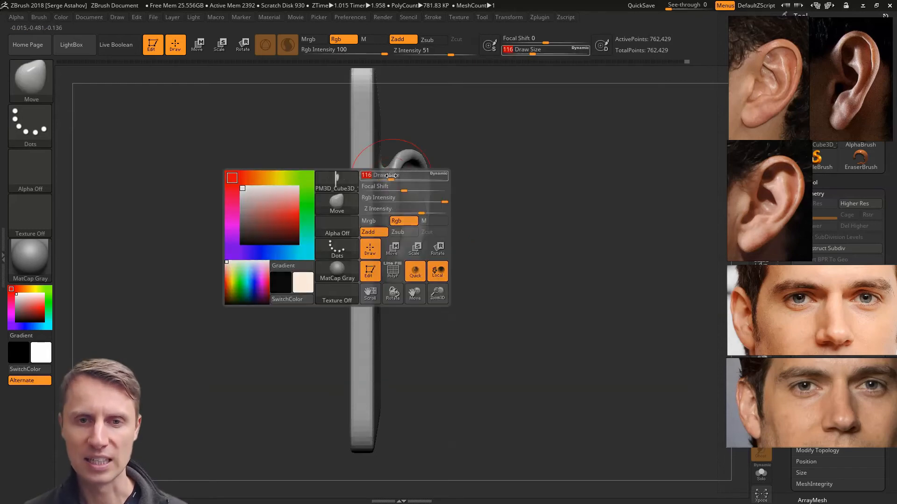
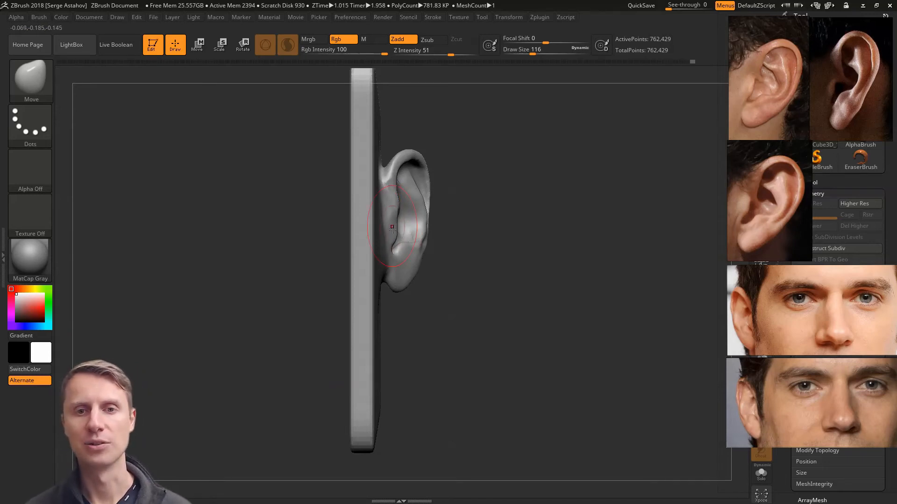
pyautogui.press('space')
pyautogui.click(426, 248)
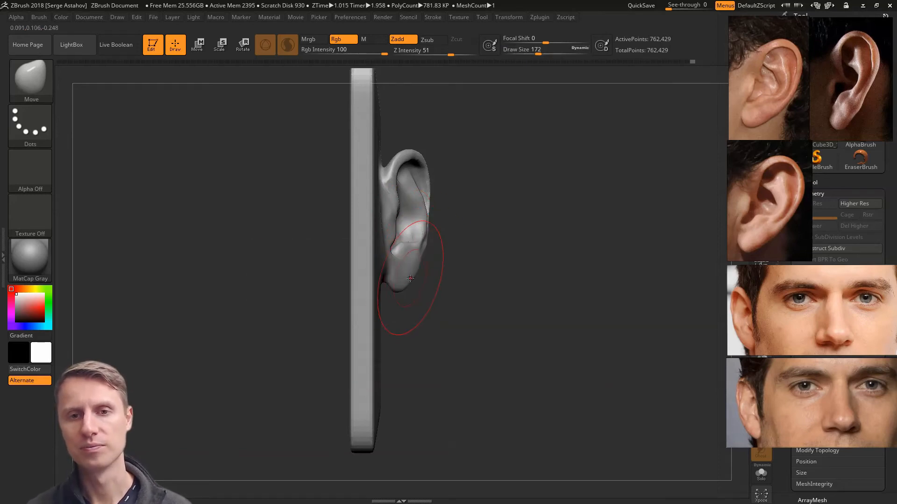
pyautogui.moveTo(410, 277); pyautogui.dragTo(407, 280)
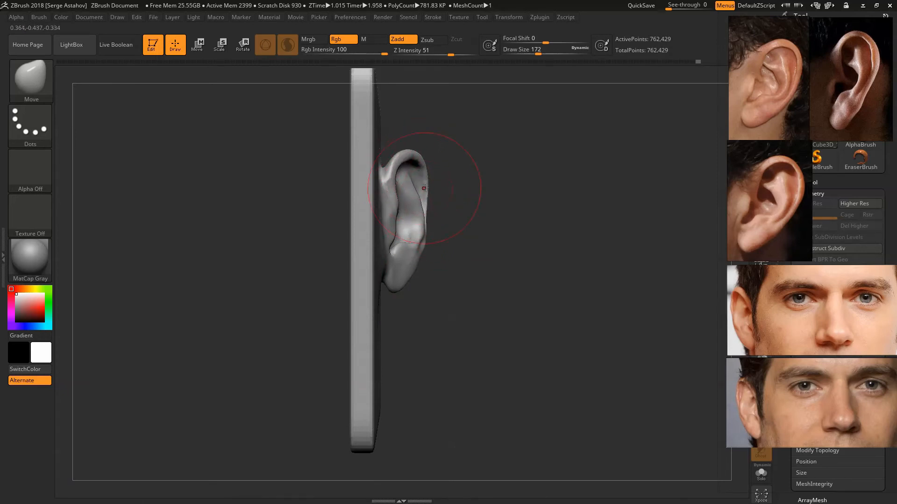
# Refine the rear helix and antihelix profile in front view with the Move brush at draw size 116
pyautogui.press('space')
pyautogui.click(416, 221)
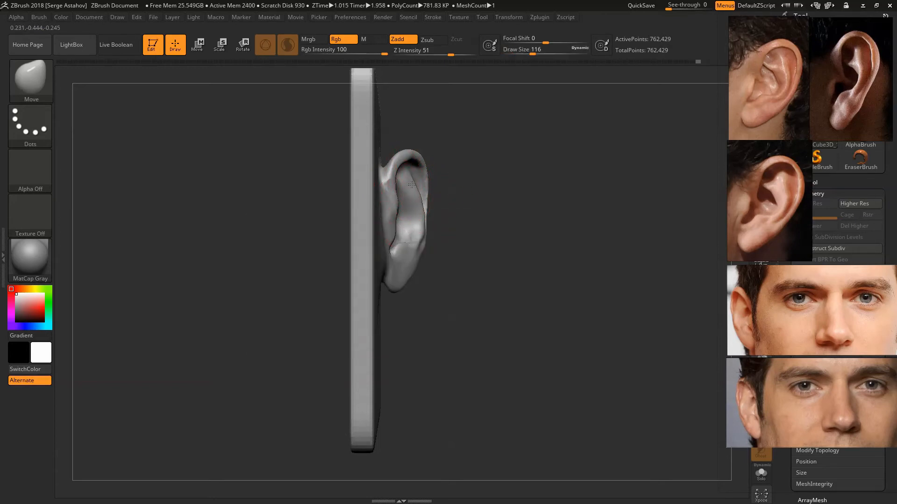
pyautogui.press('space')
pyautogui.click(402, 206)
# Smooth the rear antihelix and the adjoining groove at draw size 39
pyautogui.moveTo(447, 208)
pyautogui.mouseDown()
pyautogui.moveTo(344, 208)
pyautogui.moveTo(430, 209)
pyautogui.moveTo(433, 222)
pyautogui.moveTo(421, 200)
pyautogui.mouseUp()
pyautogui.press('space')
pyautogui.click(424, 215)
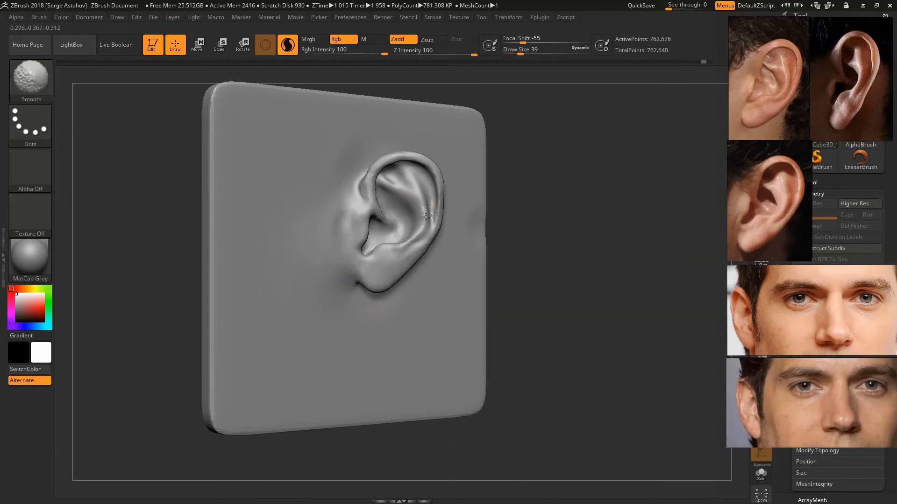
pyautogui.moveTo(483, 244)
pyautogui.keyDown('shift'); pyautogui.mouseDown()
pyautogui.moveTo(613, 279)
pyautogui.moveTo(614, 262)
pyautogui.moveTo(607, 290)
pyautogui.mouseUp(); pyautogui.keyUp('shift')
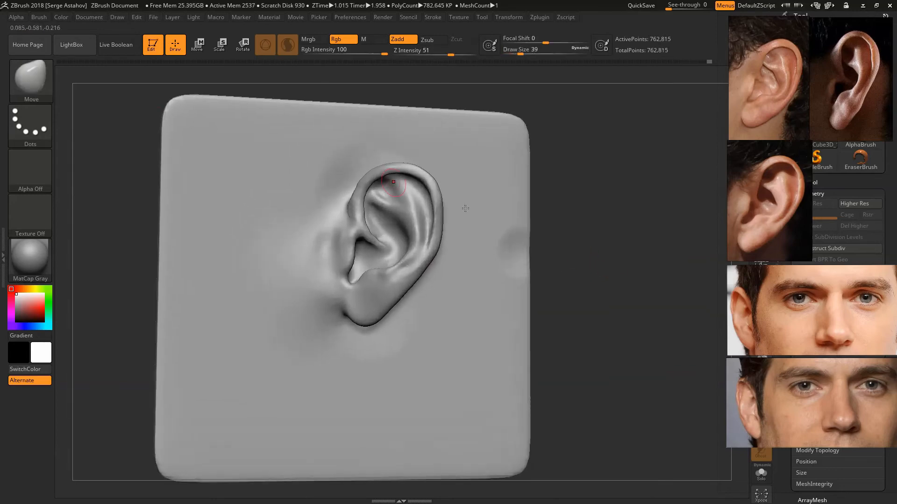
# Carve the groove between the lower helix and antihelix toward the lobe with DamStandard at draw size 23
pyautogui.click(36, 83)
pyautogui.click(582, 152)
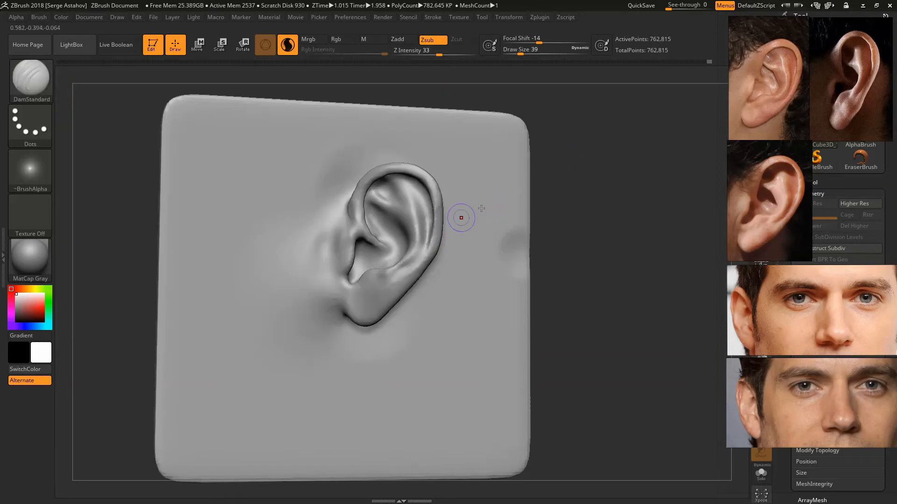
pyautogui.press('space')
pyautogui.moveTo(426, 245); pyautogui.dragTo(388, 283)
# Build up the lower antihelix beside the groove with ClayTubes and smooth the added clay
pyautogui.click(43, 94)
pyautogui.click(178, 89)
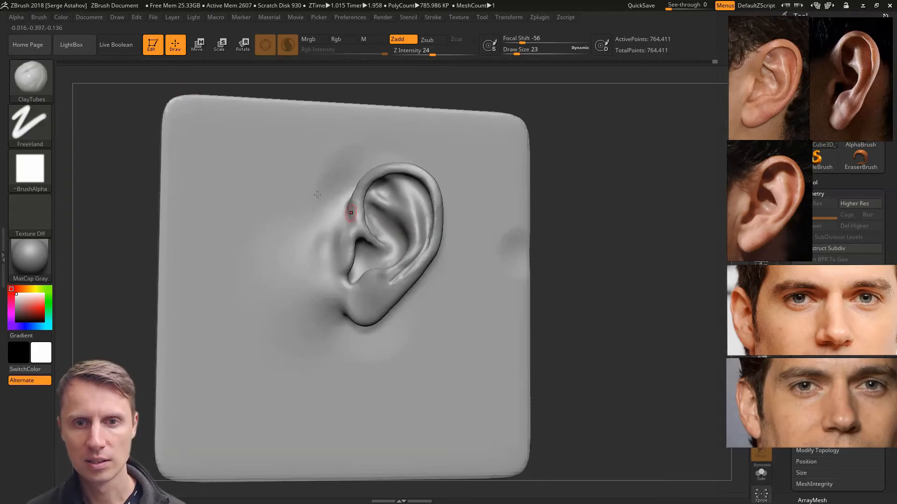
pyautogui.moveTo(406, 256)
pyautogui.mouseDown()
pyautogui.moveTo(388, 283)
pyautogui.moveTo(409, 259)
pyautogui.mouseUp()
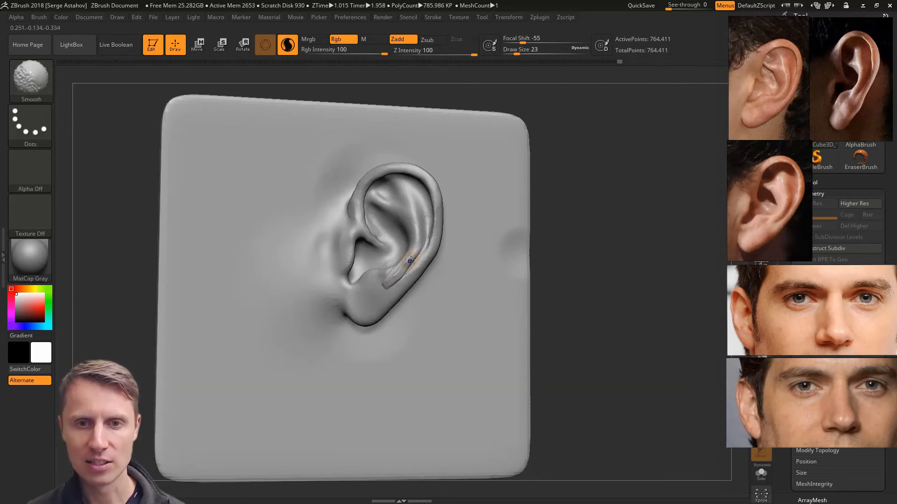
pyautogui.keyDown('shift'); pyautogui.moveTo(410, 260); pyautogui.dragTo(401, 275); pyautogui.keyUp('shift')
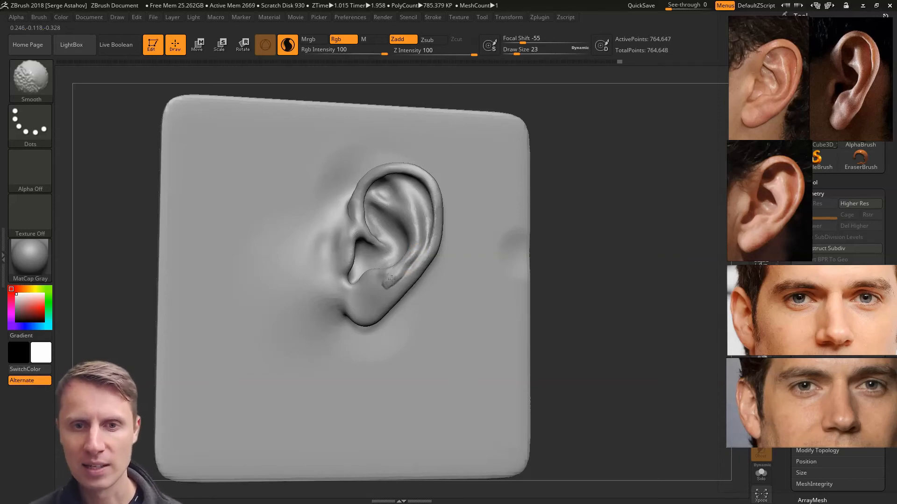
pyautogui.keyDown('shift'); pyautogui.moveTo(400, 270); pyautogui.dragTo(368, 273); pyautogui.keyUp('shift')
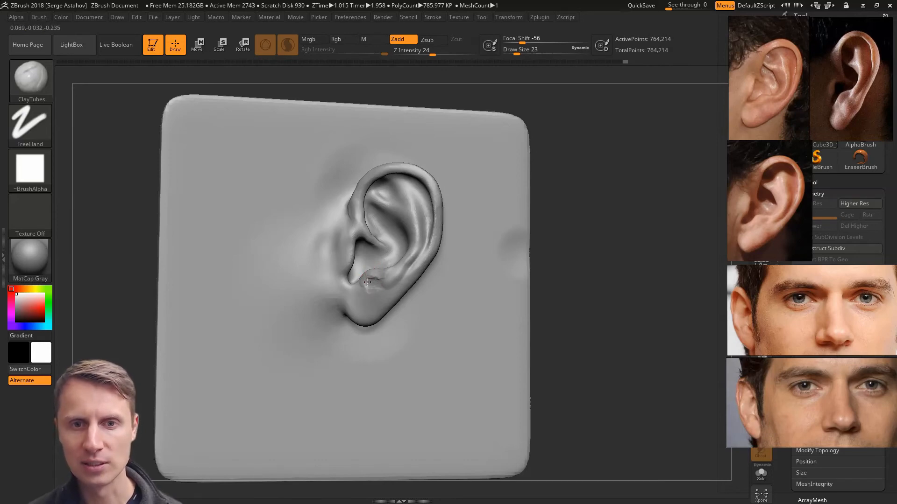
# Add ClayTubes volume across the antitragus and the notch above the lobe, and smooth it
pyautogui.moveTo(367, 282)
pyautogui.mouseDown()
pyautogui.moveTo(353, 296)
pyautogui.moveTo(347, 283)
pyautogui.mouseUp()
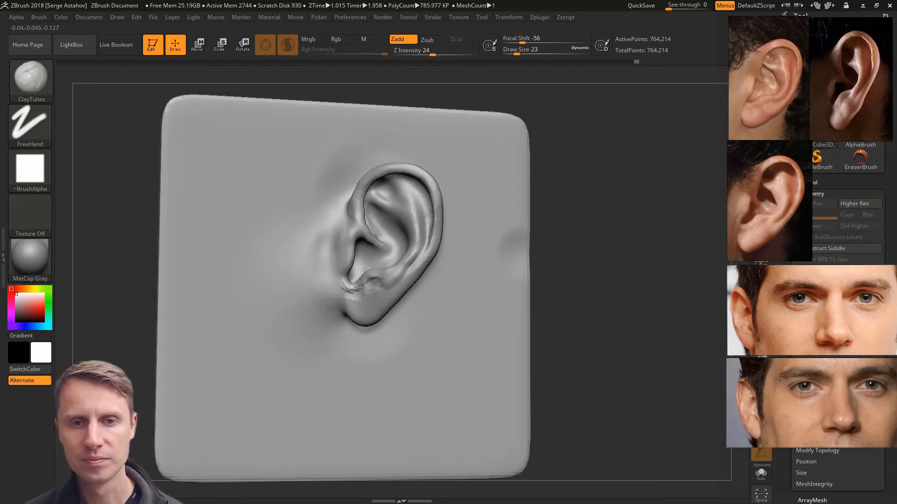
pyautogui.press('shift')
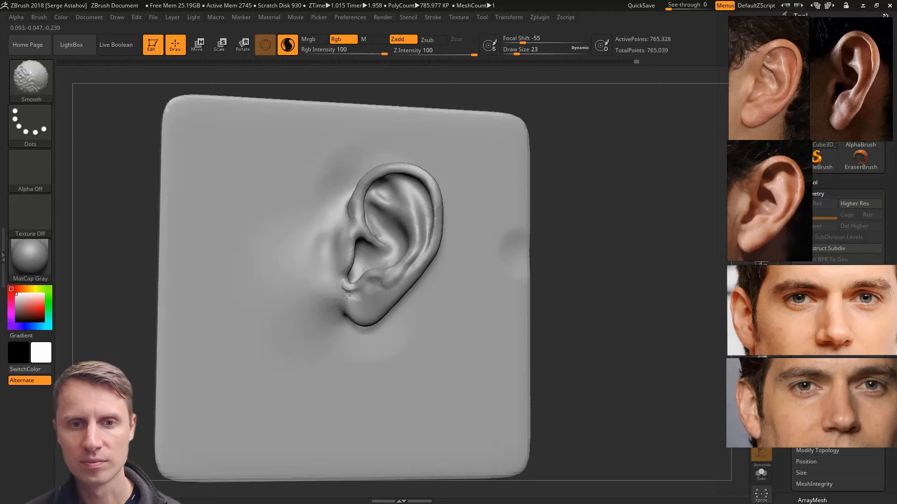
pyautogui.keyDown('shift'); pyautogui.moveTo(355, 292); pyautogui.dragTo(353, 307); pyautogui.keyUp('shift')
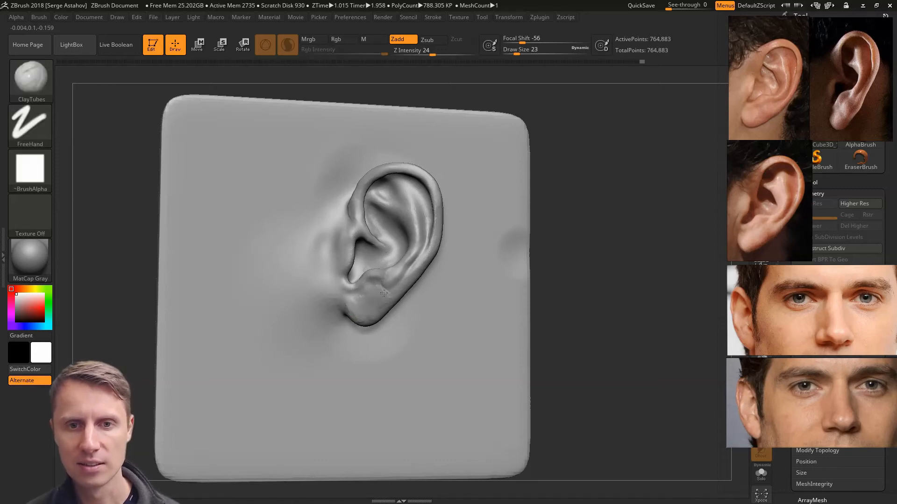
# Add ClayTubes volume on the earlobe and lower helix, and smooth the lobe, antitragus and tragus area at draw size 31
pyautogui.moveTo(384, 293); pyautogui.dragTo(397, 289)
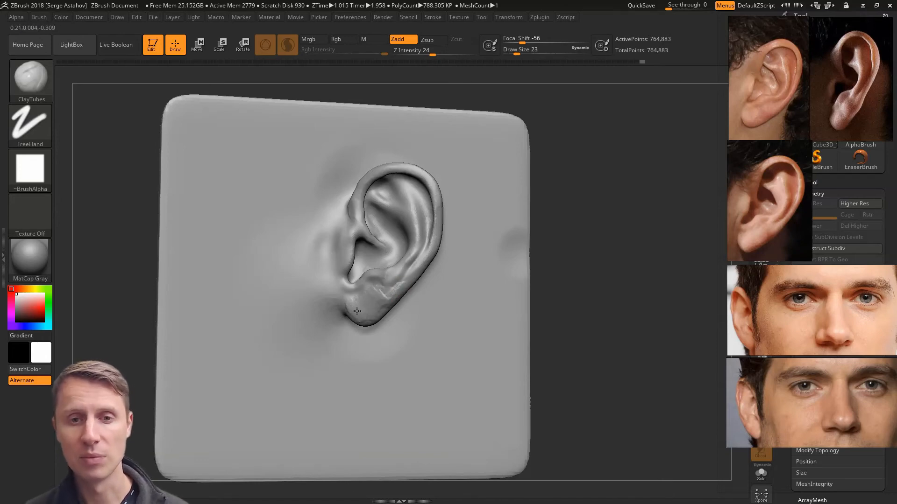
pyautogui.moveTo(368, 305)
pyautogui.mouseDown()
pyautogui.moveTo(378, 293)
pyautogui.moveTo(383, 302)
pyautogui.moveTo(382, 293)
pyautogui.mouseUp()
pyautogui.press('shift')
pyautogui.press('space')
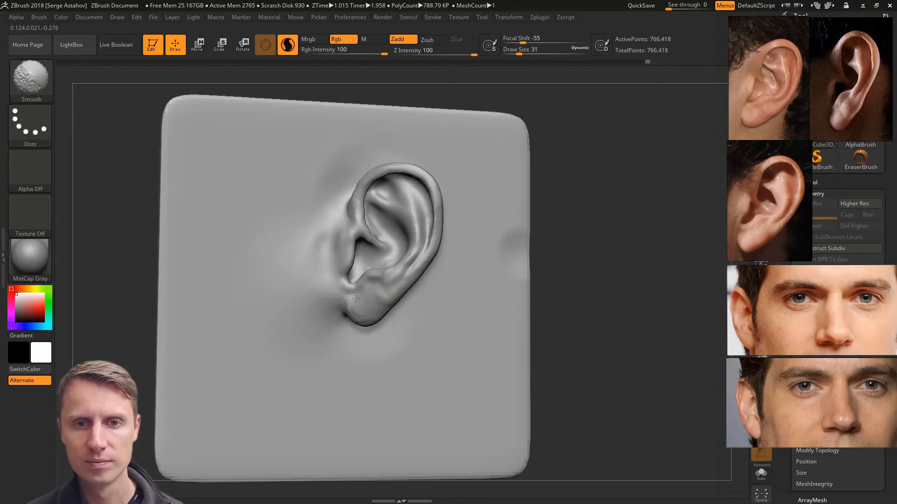
pyautogui.keyDown('shift'); pyautogui.moveTo(363, 295); pyautogui.dragTo(373, 283); pyautogui.keyUp('shift')
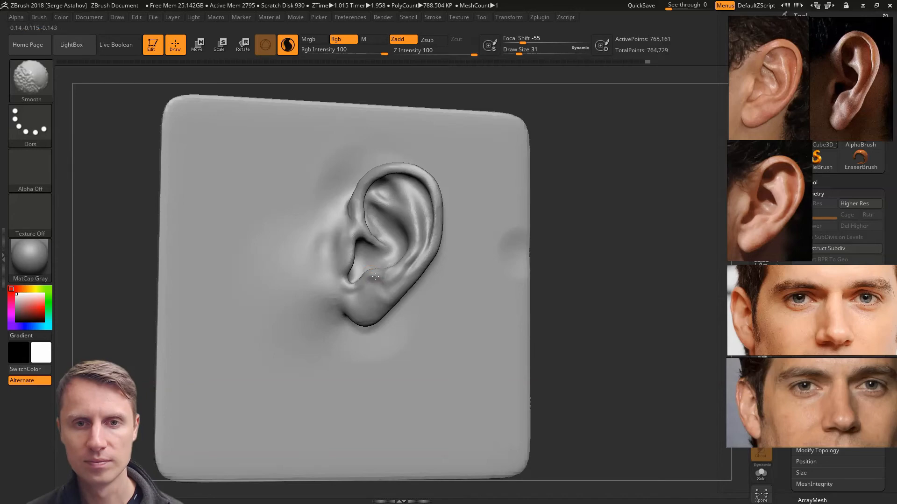
pyautogui.moveTo(364, 228)
pyautogui.keyDown('shift'); pyautogui.mouseDown()
pyautogui.moveTo(357, 187)
pyautogui.moveTo(331, 236)
pyautogui.mouseUp(); pyautogui.keyUp('shift')
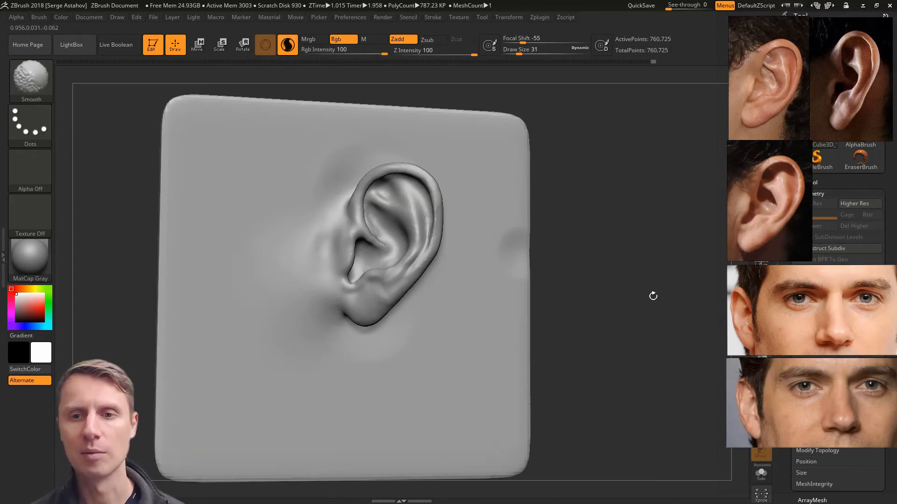
# Cut off the top edge of the plate just above the ear with a straight TrimCurve cut in side view
pyautogui.moveTo(653, 296)
pyautogui.keyDown('shift'); pyautogui.mouseDown()
pyautogui.moveTo(654, 315)
pyautogui.moveTo(623, 248)
pyautogui.mouseUp(); pyautogui.keyUp('shift')
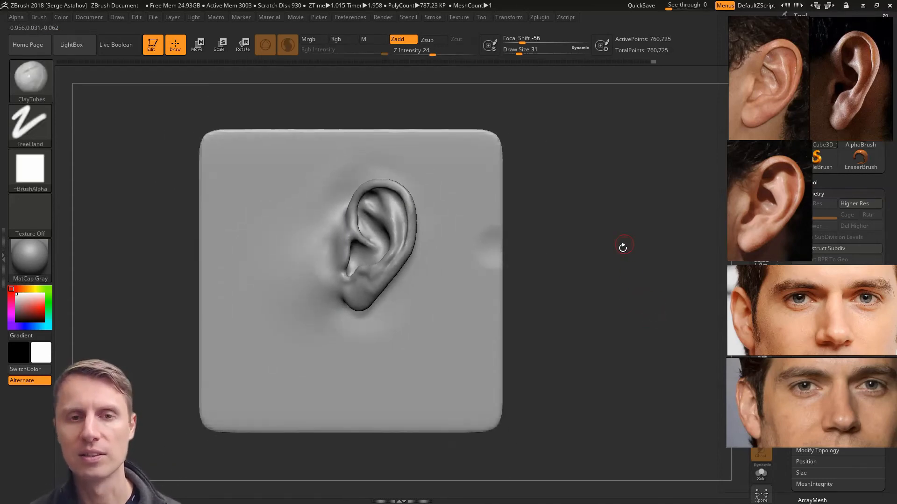
pyautogui.keyDown('ctrl'); pyautogui.keyDown('shift'); pyautogui.click(44, 74); pyautogui.keyUp('shift'); pyautogui.keyUp('ctrl')
pyautogui.click(581, 127)
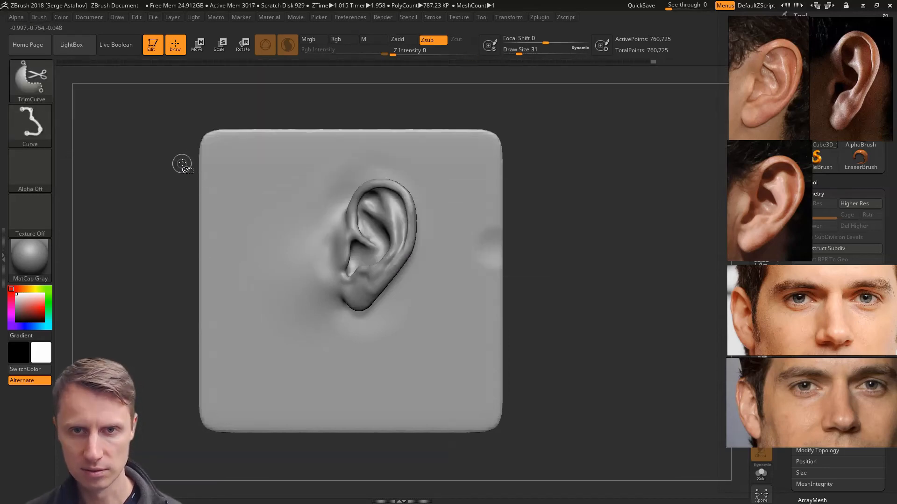
pyautogui.keyDown('ctrl'); pyautogui.keyDown('shift'); pyautogui.moveTo(181, 164); pyautogui.dragTo(526, 161); pyautogui.keyUp('shift'); pyautogui.keyUp('ctrl')
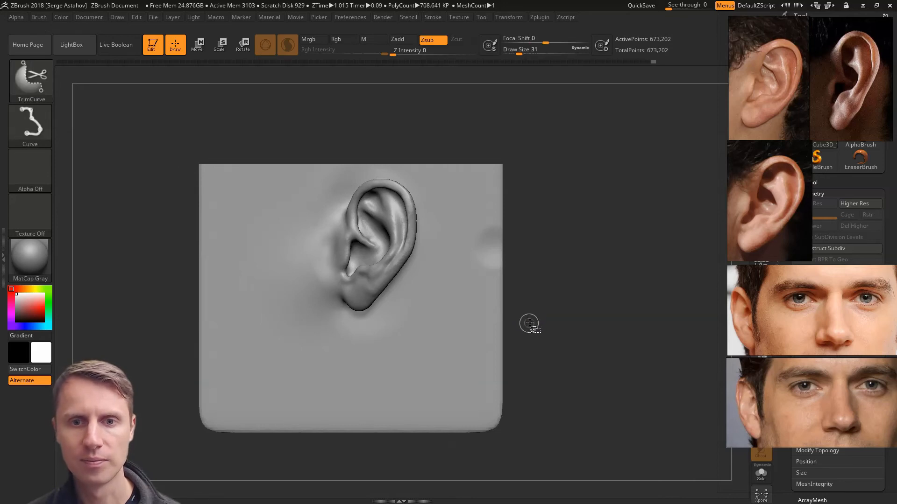
# Cut away the plate below the ear and on both sides of it with straight TrimCurve cuts, leaving a small block
pyautogui.moveTo(526, 324)
pyautogui.keyDown('ctrl'); pyautogui.keyDown('shift'); pyautogui.mouseDown()
pyautogui.moveTo(187, 355)
pyautogui.moveTo(120, 324)
pyautogui.mouseUp(); pyautogui.keyUp('shift'); pyautogui.keyUp('ctrl')
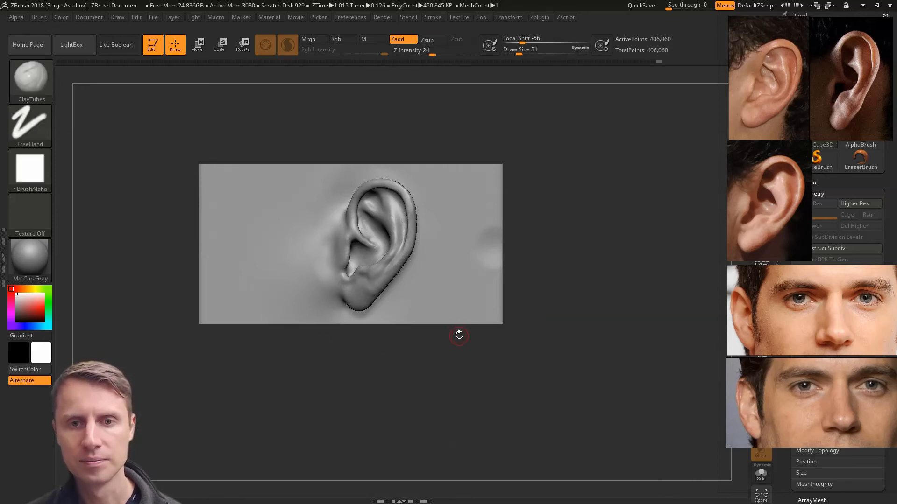
pyautogui.hotkey('ctrl', 'z')
pyautogui.keyDown('ctrl'); pyautogui.keyDown('shift'); pyautogui.moveTo(533, 344); pyautogui.dragTo(144, 344); pyautogui.keyUp('shift'); pyautogui.keyUp('ctrl')
pyautogui.keyDown('ctrl'); pyautogui.keyDown('shift'); pyautogui.moveTo(434, 160); pyautogui.dragTo(443, 382); pyautogui.keyUp('shift'); pyautogui.keyUp('ctrl')
pyautogui.keyDown('ctrl'); pyautogui.keyDown('shift'); pyautogui.moveTo(305, 155); pyautogui.dragTo(299, 378); pyautogui.keyUp('shift'); pyautogui.keyUp('ctrl')
# Smooth the corners and edges of the trimmed block into a rounded base around the ear, with draw sizes 71 and 97
pyautogui.moveTo(192, 231)
pyautogui.mouseDown()
pyautogui.moveTo(202, 272)
pyautogui.moveTo(218, 245)
pyautogui.mouseUp()
pyautogui.press('space')
pyautogui.click(298, 145)
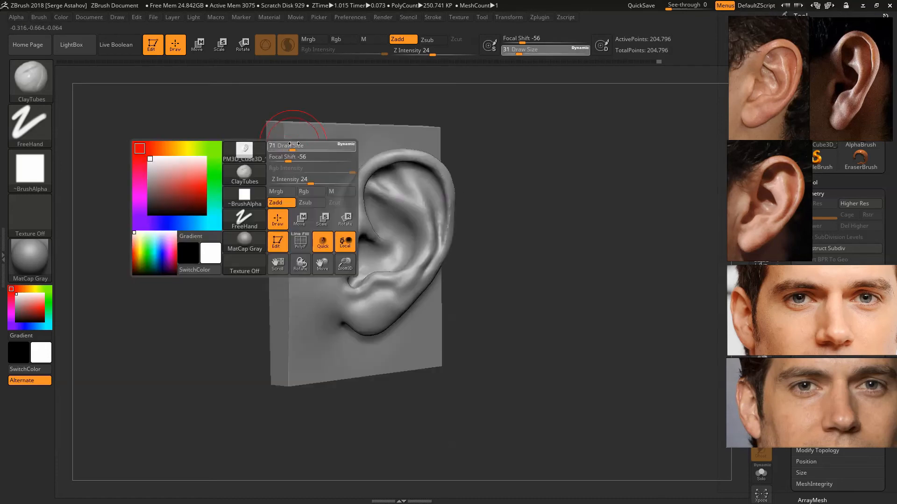
pyautogui.moveTo(291, 124)
pyautogui.keyDown('shift'); pyautogui.mouseDown()
pyautogui.moveTo(290, 369)
pyautogui.moveTo(303, 358)
pyautogui.moveTo(422, 372)
pyautogui.mouseUp(); pyautogui.keyUp('shift')
pyautogui.moveTo(472, 401); pyautogui.dragTo(509, 393)
pyautogui.moveTo(493, 355)
pyautogui.keyDown('shift'); pyautogui.mouseDown()
pyautogui.moveTo(486, 373)
pyautogui.moveTo(496, 159)
pyautogui.moveTo(483, 201)
pyautogui.moveTo(458, 210)
pyautogui.moveTo(415, 189)
pyautogui.moveTo(374, 185)
pyautogui.mouseUp(); pyautogui.keyUp('shift')
pyautogui.moveTo(411, 140)
pyautogui.mouseDown()
pyautogui.moveTo(388, 172)
pyautogui.moveTo(355, 187)
pyautogui.moveTo(434, 198)
pyautogui.mouseUp()
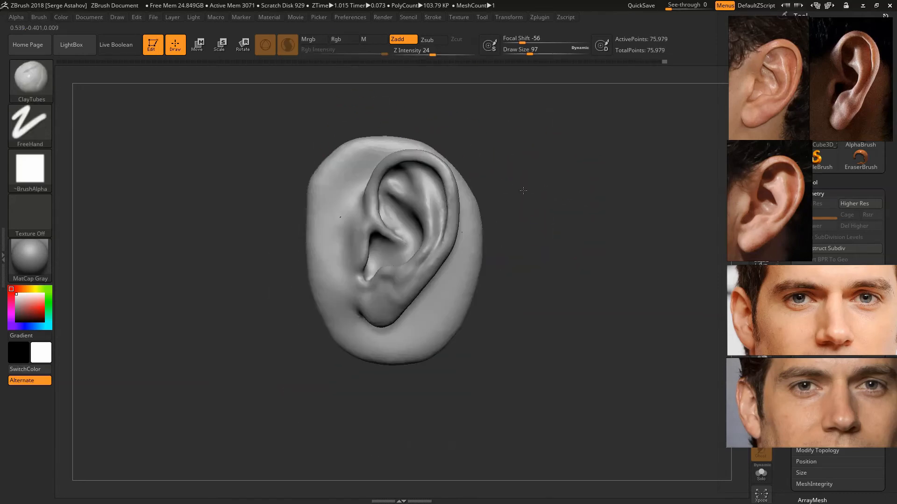
pyautogui.moveTo(262, 182)
pyautogui.mouseDown()
pyautogui.moveTo(277, 163)
pyautogui.moveTo(346, 170)
pyautogui.moveTo(342, 157)
pyautogui.mouseUp()
# Adjust the ear and rounded base with the Move Topological brush at draw size 163, ending in a side view
pyautogui.press('space')
pyautogui.click(31, 78)
pyautogui.click(357, 88)
pyautogui.press('space')
pyautogui.click(21, 75)
pyautogui.click(357, 88)
pyautogui.press('space')
pyautogui.moveTo(397, 178); pyautogui.dragTo(394, 183)
pyautogui.moveTo(518, 173)
pyautogui.mouseDown()
pyautogui.moveTo(461, 170)
pyautogui.moveTo(581, 174)
pyautogui.mouseUp()
pyautogui.moveTo(315, 329); pyautogui.dragTo(310, 334)
pyautogui.moveTo(238, 253); pyautogui.dragTo(364, 261)
# Show the Spotlight profile photo and scale and position it so that its ear lines up with the sculpted ear
pyautogui.hotkey('shift', 'z')
pyautogui.moveTo(365, 192)
pyautogui.mouseDown()
pyautogui.moveTo(427, 211)
pyautogui.moveTo(404, 222)
pyautogui.moveTo(483, 246)
pyautogui.moveTo(480, 233)
pyautogui.mouseUp()
pyautogui.moveTo(435, 159); pyautogui.dragTo(464, 180)
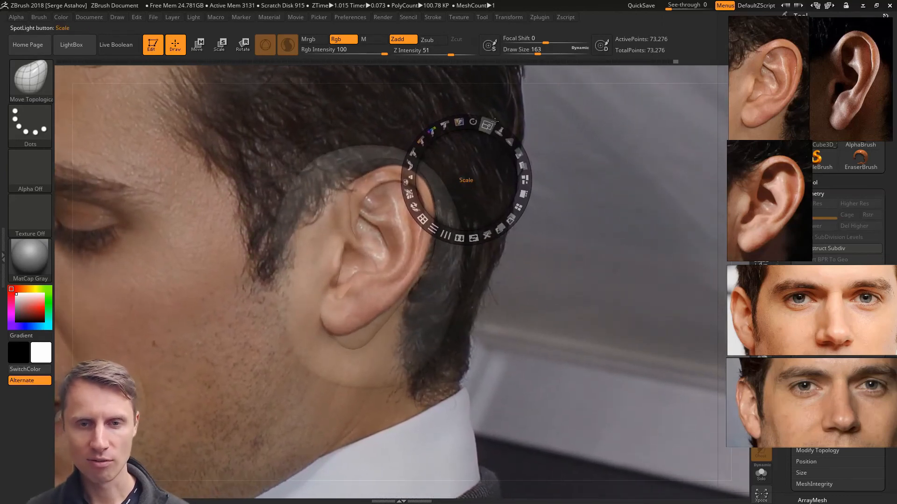
pyautogui.moveTo(485, 126); pyautogui.dragTo(496, 127)
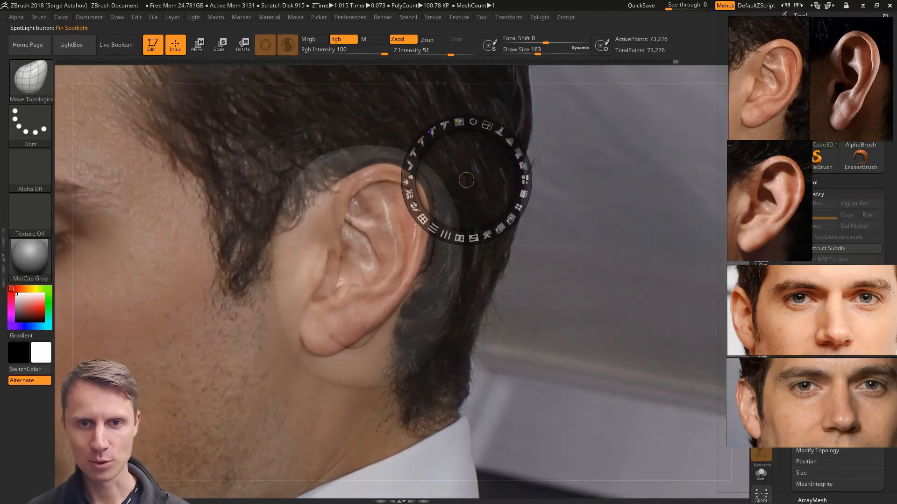
pyautogui.click(574, 220)
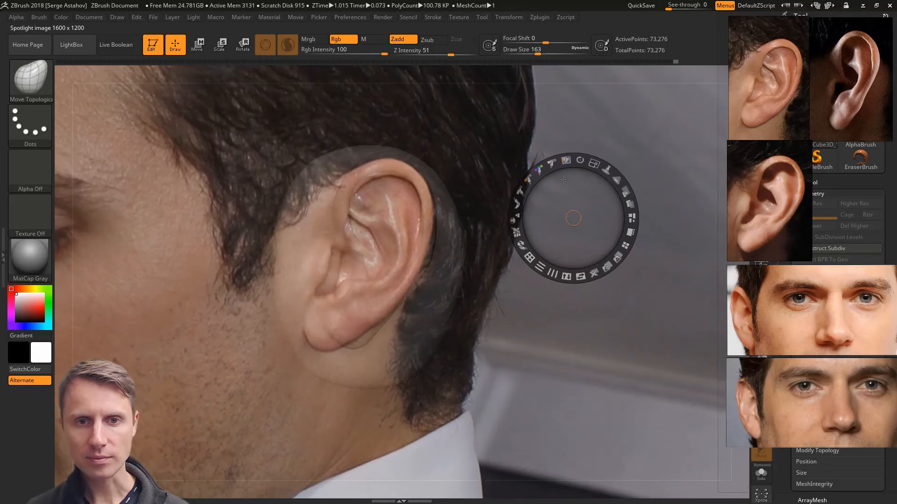
pyautogui.moveTo(594, 165); pyautogui.dragTo(586, 163)
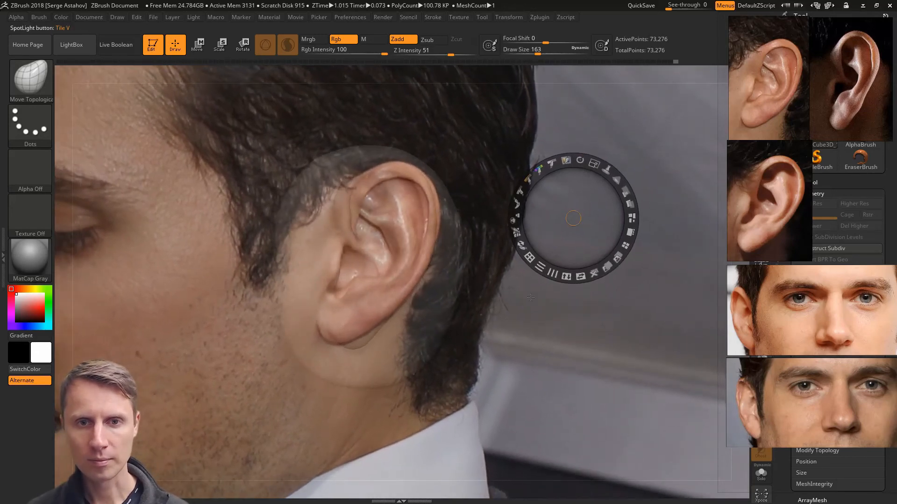
pyautogui.moveTo(523, 312); pyautogui.dragTo(519, 312)
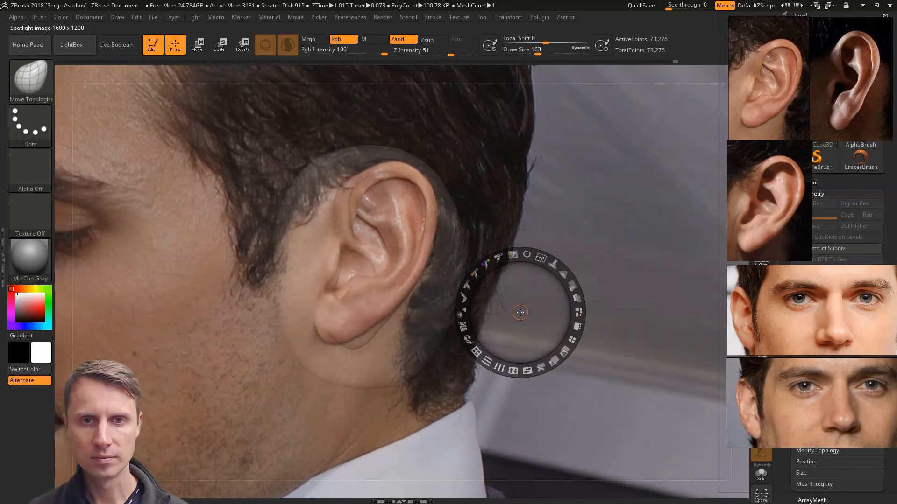
pyautogui.click(638, 126)
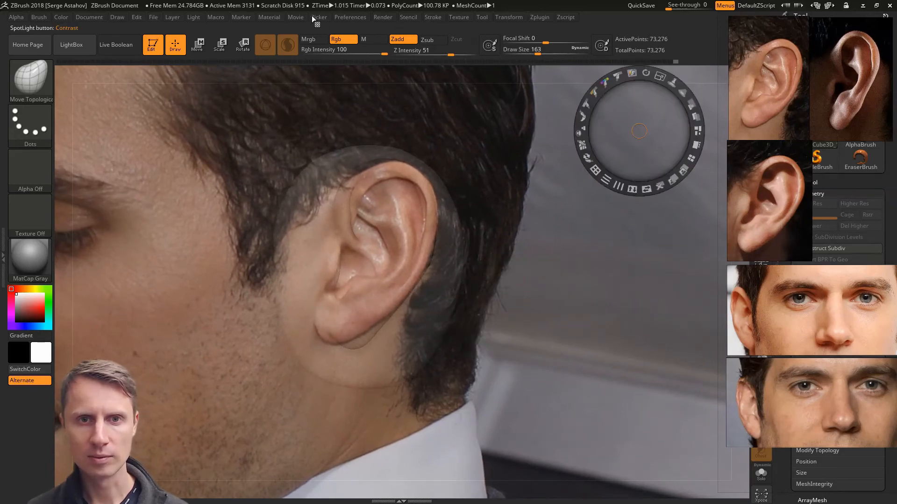
# Show the movie timeline above the canvas
pyautogui.click(295, 17)
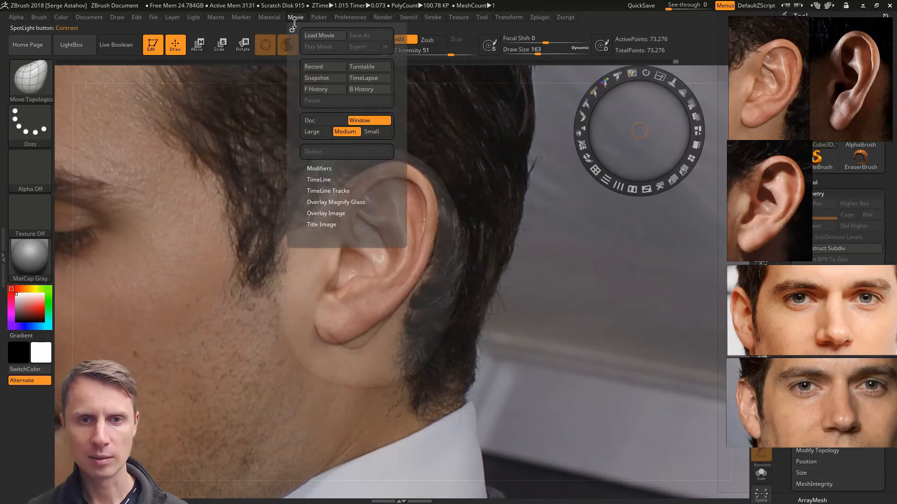
pyautogui.click(318, 180)
pyautogui.click(316, 200)
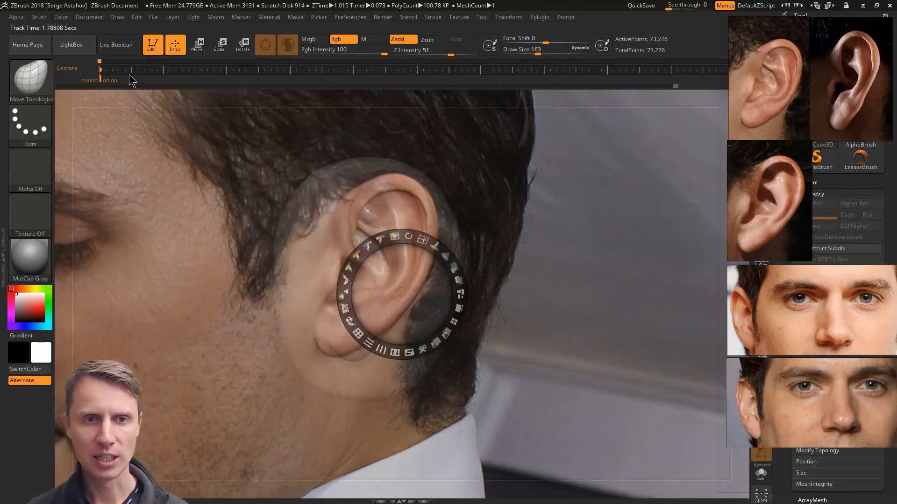
# Leave Spotlight editing and fit the upper ear and inner folds to the photo with the Move brush at draw size 101
pyautogui.press('z')
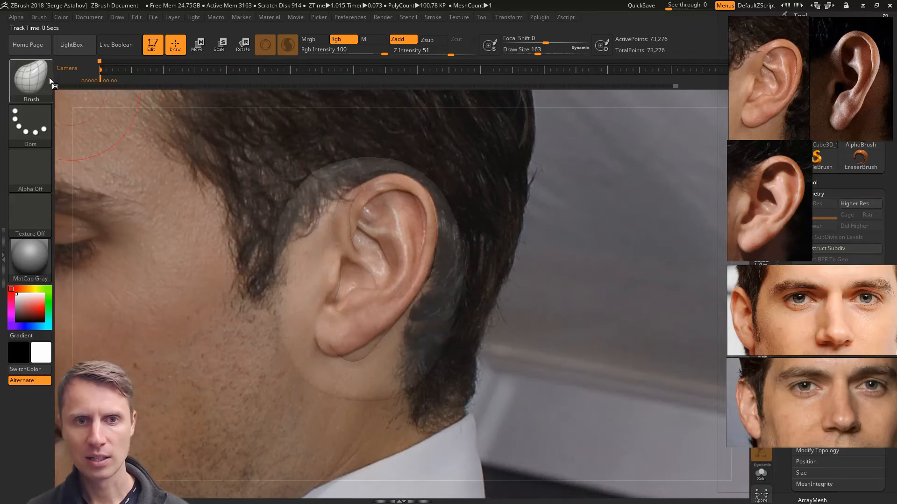
pyautogui.click(30, 77)
pyautogui.click(357, 87)
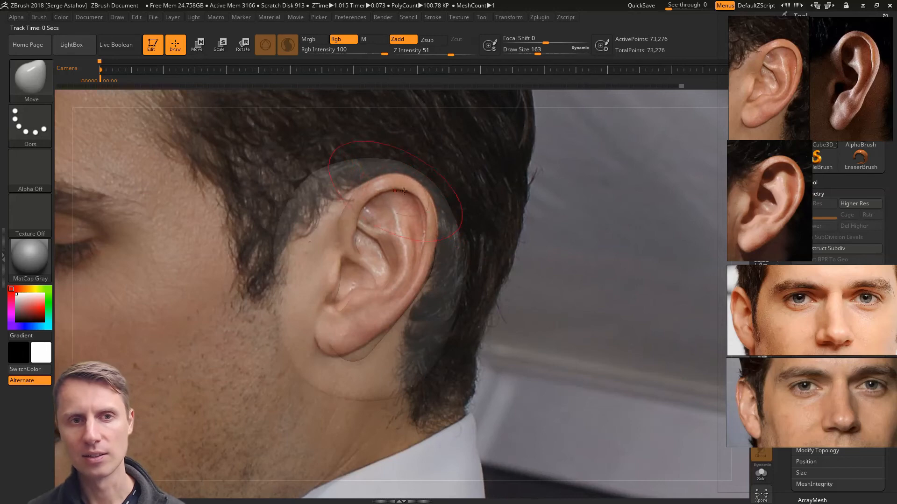
pyautogui.press('space')
pyautogui.moveTo(382, 217); pyautogui.dragTo(374, 216)
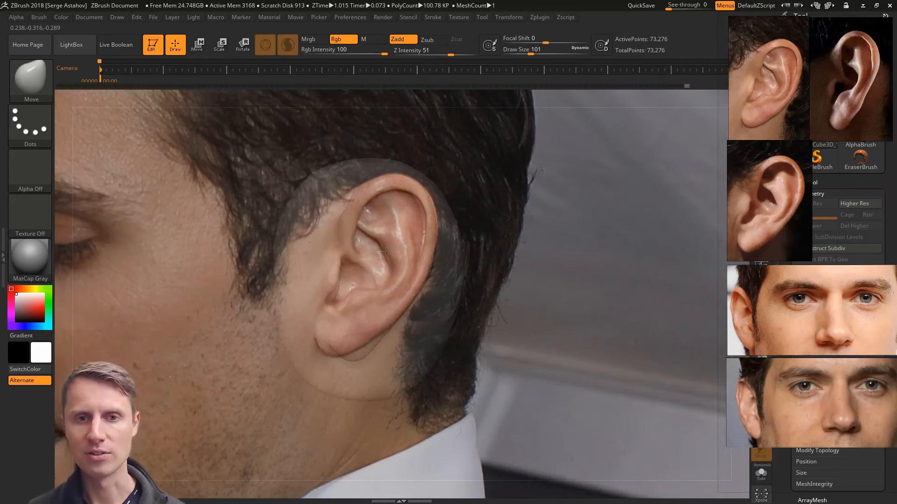
# Fit the earlobe and the antitragus area to the photo with the Move brush at draw sizes 167, 120 and 90
pyautogui.press('space')
pyautogui.moveTo(401, 240); pyautogui.dragTo(423, 238)
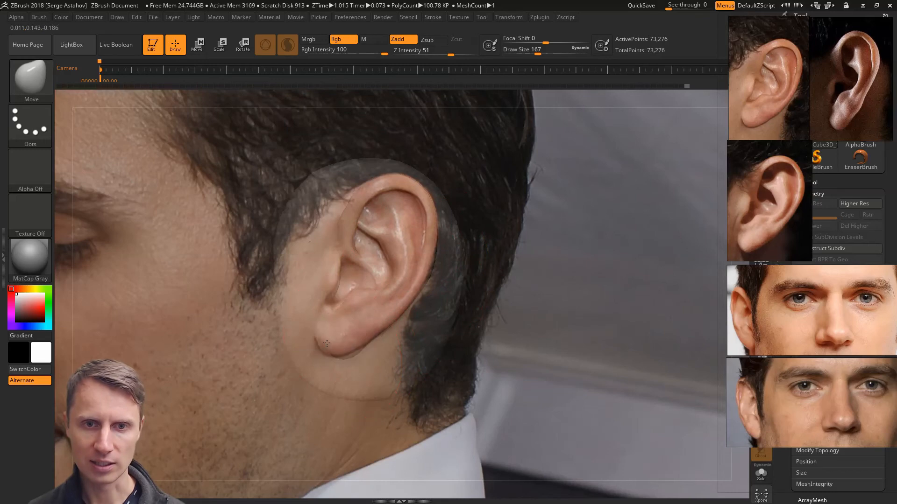
pyautogui.press('space')
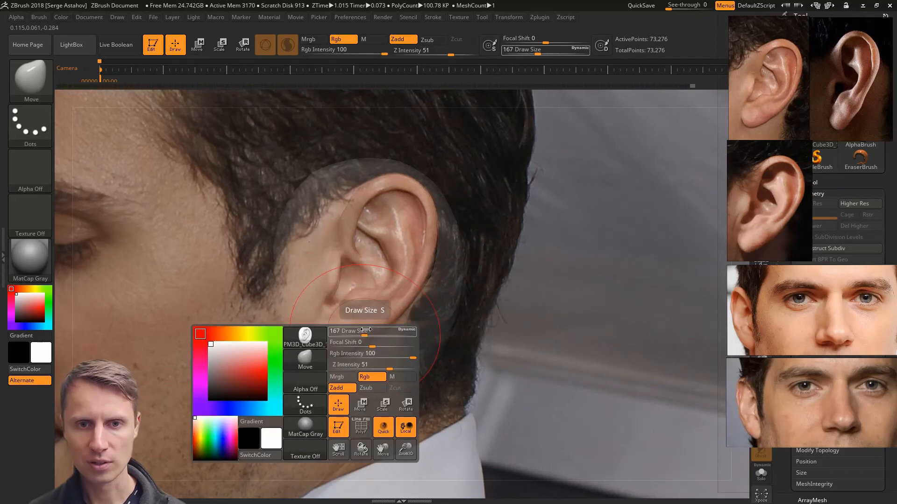
pyautogui.moveTo(378, 332); pyautogui.dragTo(363, 332)
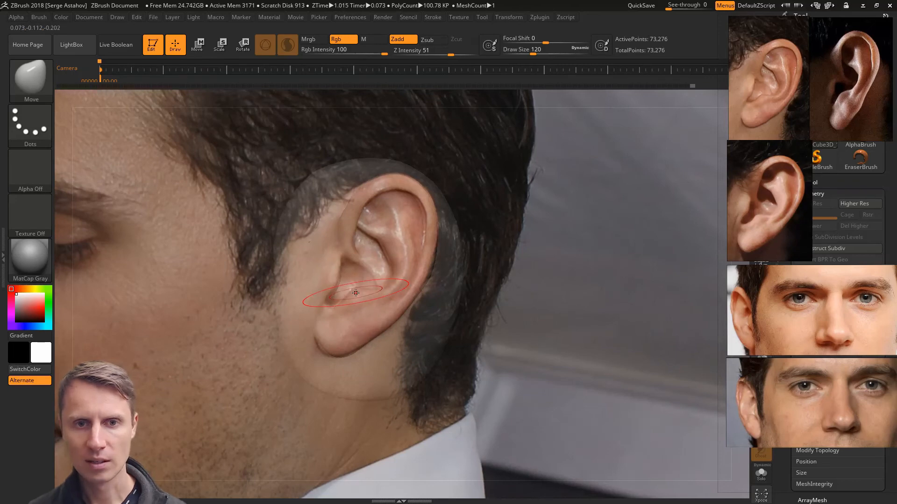
pyautogui.press('space')
pyautogui.moveTo(354, 288); pyautogui.dragTo(343, 287)
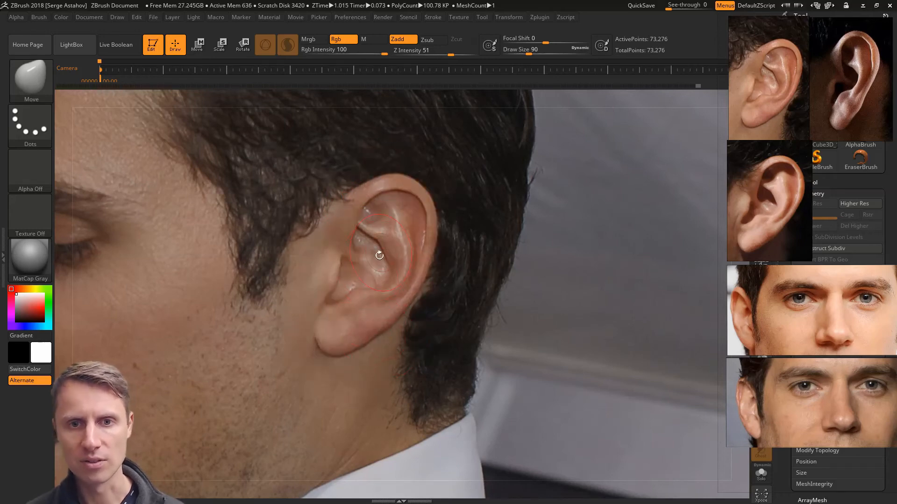
# Lower the Spotlight photo's opacity so the sculpt shows through more clearly, and hide the photo after comparing the shapes
pyautogui.hotkey('shift', 'z')
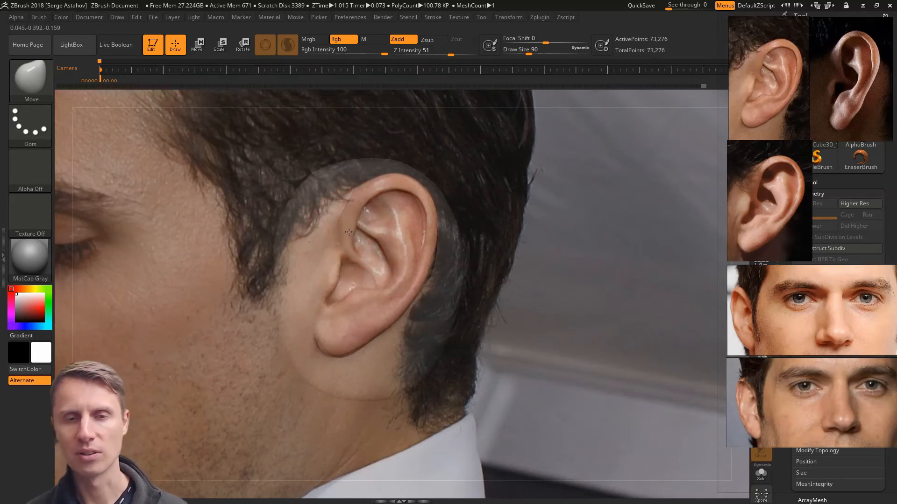
pyautogui.press('z')
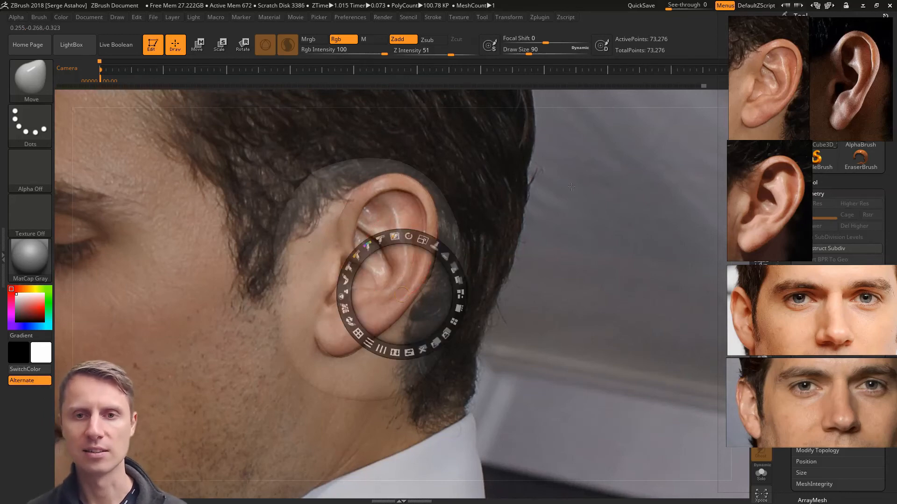
pyautogui.click(601, 193)
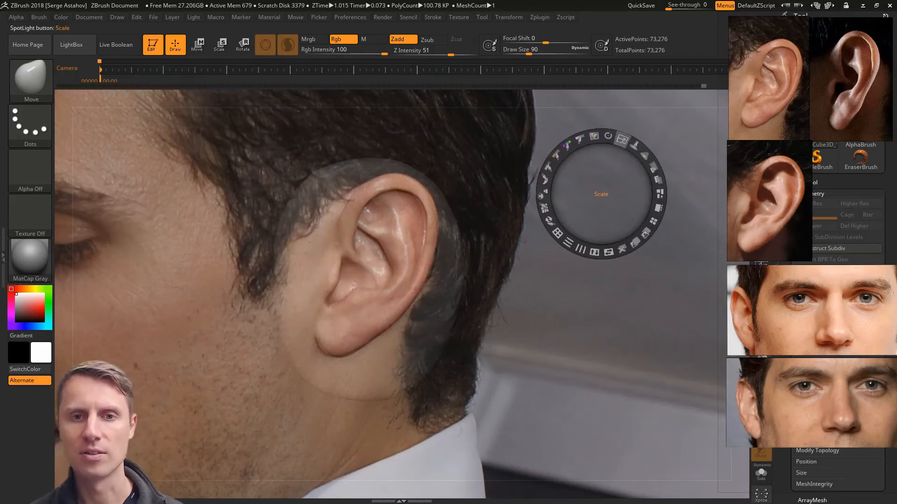
pyautogui.moveTo(652, 168)
pyautogui.mouseDown()
pyautogui.moveTo(619, 143)
pyautogui.moveTo(647, 168)
pyautogui.moveTo(642, 186)
pyautogui.moveTo(621, 140)
pyautogui.moveTo(650, 175)
pyautogui.moveTo(644, 194)
pyautogui.moveTo(626, 148)
pyautogui.moveTo(643, 189)
pyautogui.moveTo(633, 144)
pyautogui.moveTo(654, 192)
pyautogui.moveTo(647, 161)
pyautogui.moveTo(631, 145)
pyautogui.moveTo(654, 196)
pyautogui.moveTo(637, 161)
pyautogui.mouseUp()
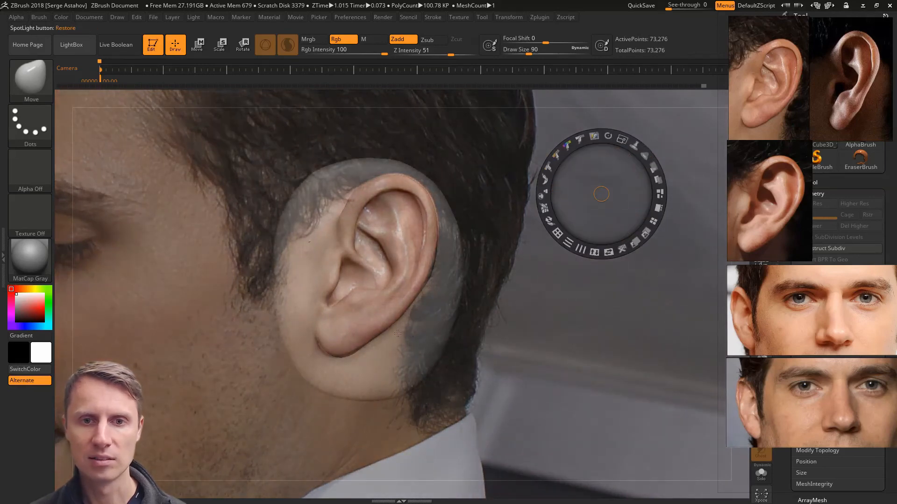
pyautogui.press('z')
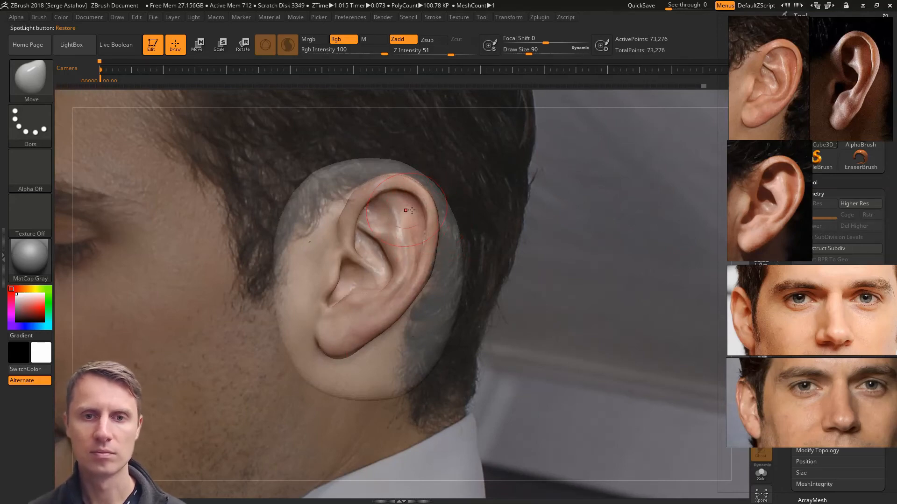
pyautogui.hotkey('shift', 'z')
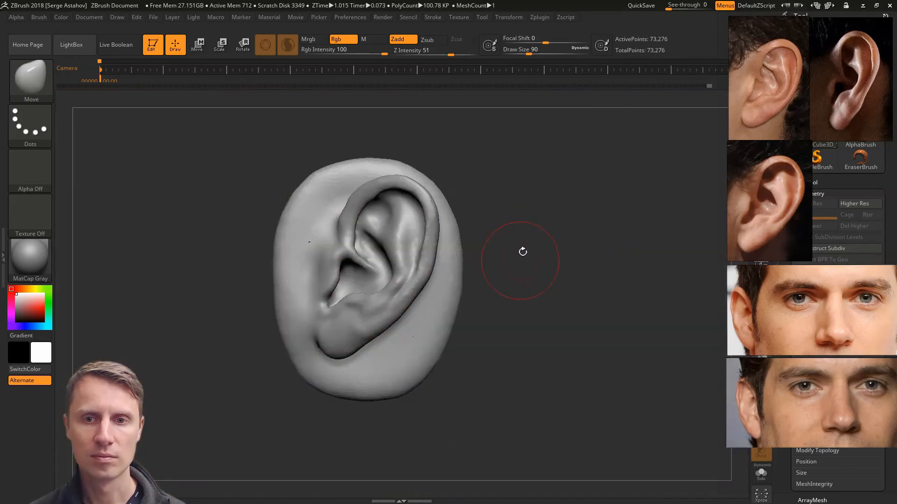
# Reshape and smooth the front part of the helix above the tragus with the Move brush at draw sizes 51 and 35
pyautogui.press('space')
pyautogui.click(351, 221)
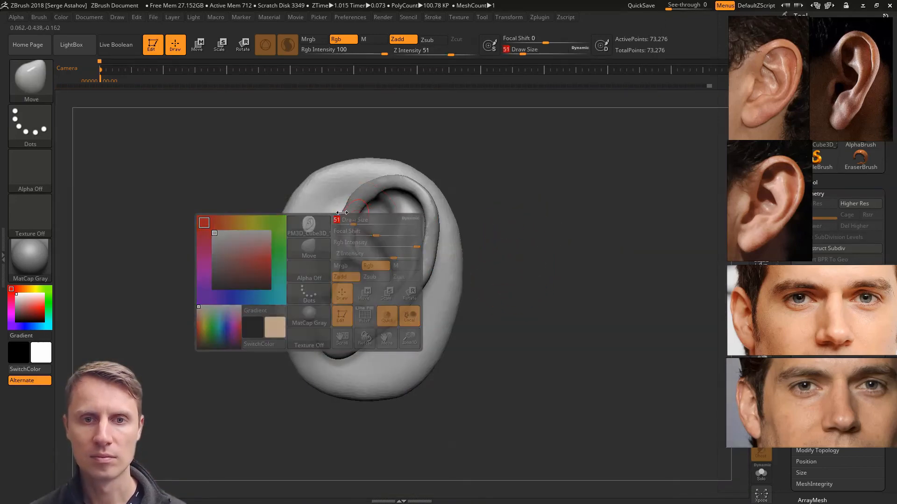
pyautogui.moveTo(352, 198)
pyautogui.keyDown('shift'); pyautogui.mouseDown()
pyautogui.moveTo(331, 270)
pyautogui.moveTo(363, 262)
pyautogui.mouseUp(); pyautogui.keyUp('shift')
pyautogui.press('space')
pyautogui.click(332, 270)
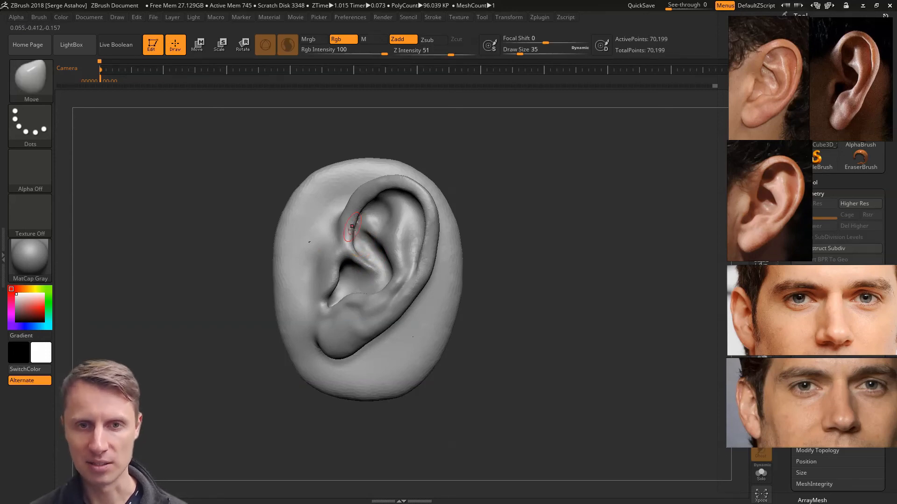
# Build up the inner edge of the front helix with the Standard brush at draw size 25 and smooth it
pyautogui.moveTo(251, 180)
pyautogui.mouseDown()
pyautogui.moveTo(259, 137)
pyautogui.moveTo(258, 156)
pyautogui.mouseUp()
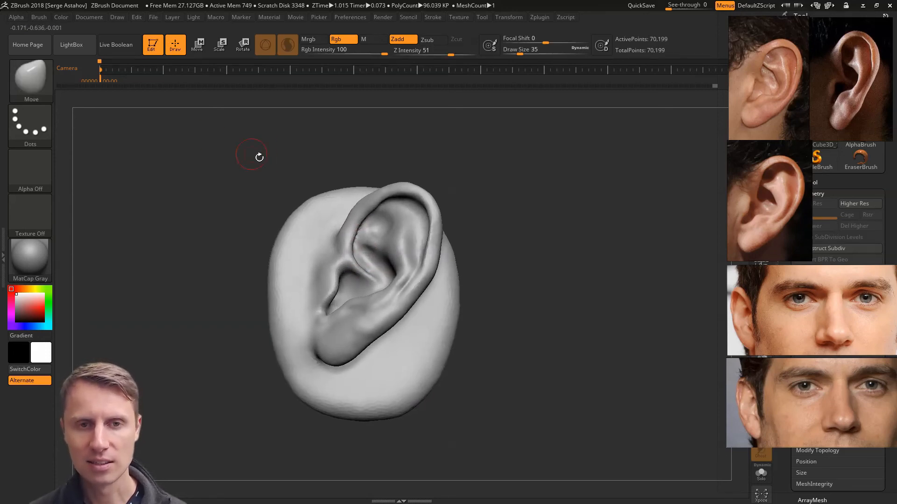
pyautogui.click(43, 77)
pyautogui.click(486, 86)
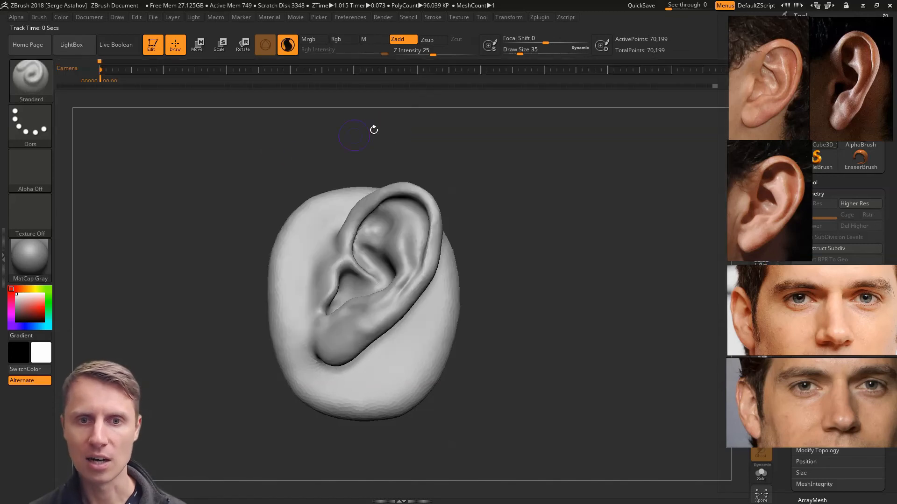
pyautogui.moveTo(372, 131)
pyautogui.mouseDown()
pyautogui.moveTo(241, 173)
pyautogui.moveTo(232, 152)
pyautogui.mouseUp()
pyautogui.press('space')
pyautogui.click(369, 220)
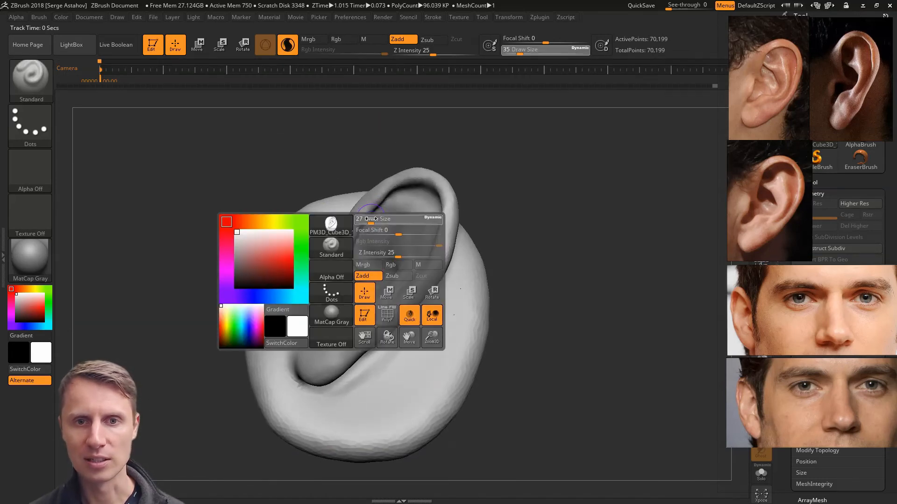
pyautogui.click(39, 18)
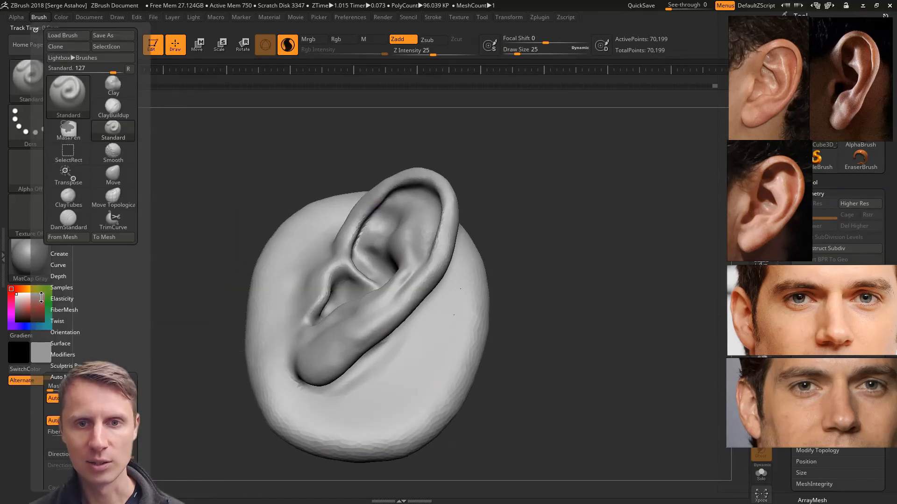
pyautogui.moveTo(41, 297)
pyautogui.mouseDown()
pyautogui.moveTo(39, 231)
pyautogui.moveTo(40, 248)
pyautogui.mouseUp()
pyautogui.moveTo(262, 223); pyautogui.dragTo(236, 213)
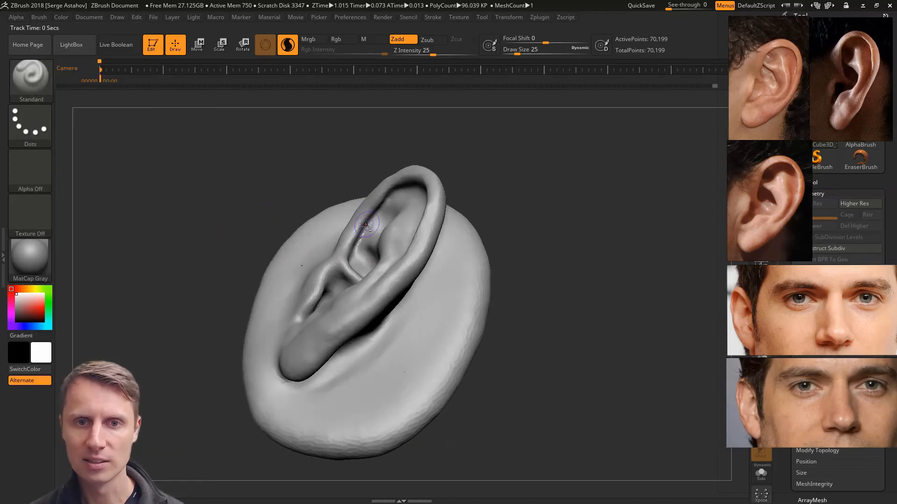
pyautogui.moveTo(366, 226); pyautogui.dragTo(362, 232)
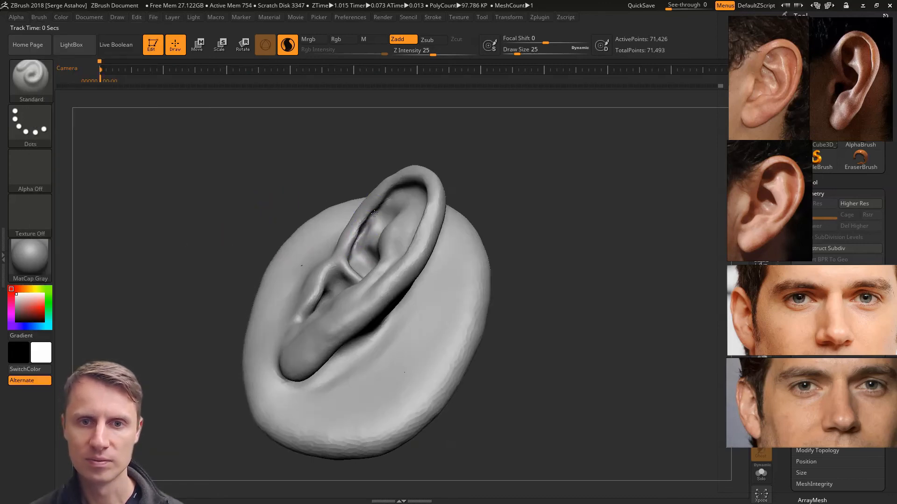
pyautogui.moveTo(383, 202); pyautogui.dragTo(366, 220)
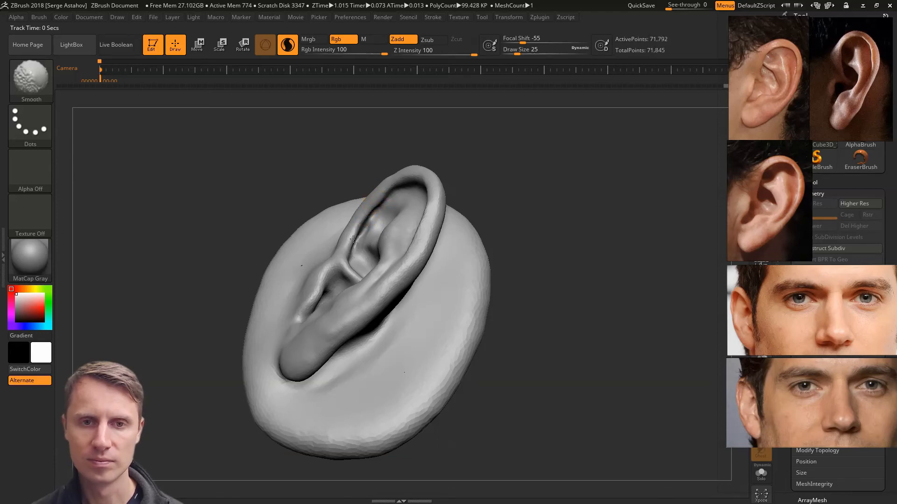
pyautogui.keyDown('shift'); pyautogui.moveTo(353, 239); pyautogui.dragTo(380, 204); pyautogui.keyUp('shift')
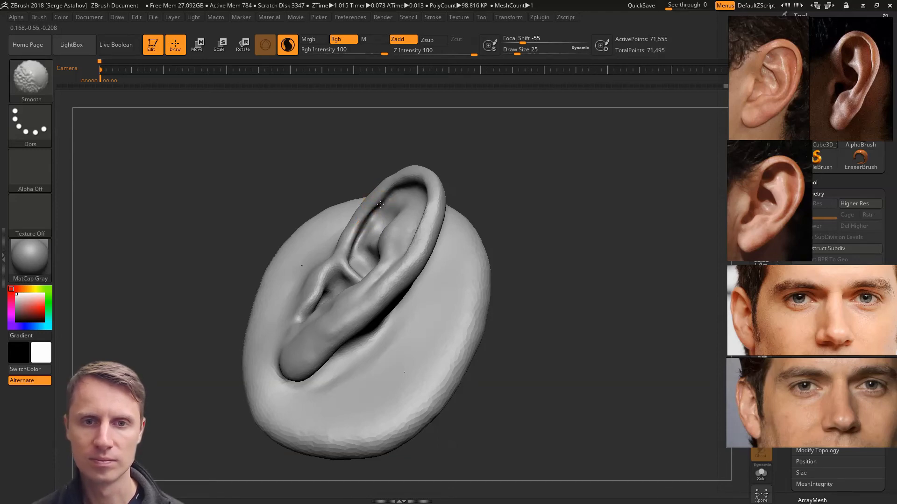
# Refine the fold inside the upper helix with the Standard brush and smooth the rim
pyautogui.moveTo(274, 176)
pyautogui.mouseDown()
pyautogui.moveTo(294, 194)
pyautogui.moveTo(387, 113)
pyautogui.mouseUp()
pyautogui.moveTo(407, 198)
pyautogui.keyDown('alt'); pyautogui.mouseDown()
pyautogui.moveTo(402, 192)
pyautogui.moveTo(427, 192)
pyautogui.moveTo(462, 237)
pyautogui.mouseUp(); pyautogui.keyUp('alt')
pyautogui.moveTo(488, 195); pyautogui.dragTo(461, 150)
pyautogui.moveTo(379, 187)
pyautogui.keyDown('shift'); pyautogui.mouseDown()
pyautogui.moveTo(427, 189)
pyautogui.moveTo(429, 154)
pyautogui.moveTo(439, 150)
pyautogui.moveTo(390, 200)
pyautogui.moveTo(357, 200)
pyautogui.mouseUp(); pyautogui.keyUp('shift')
# Build up the hollows inside the front helix and upper concha with the ClayTubes brush at draw size 25
pyautogui.click(30, 79)
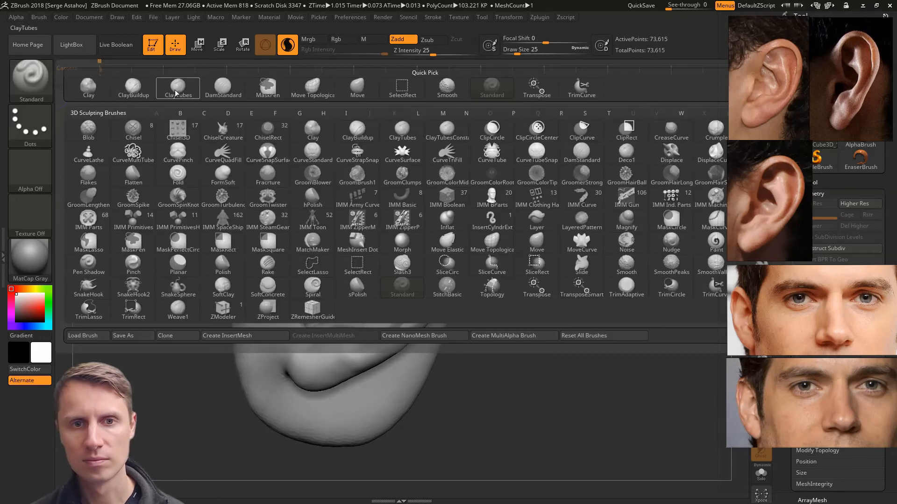
pyautogui.click(176, 90)
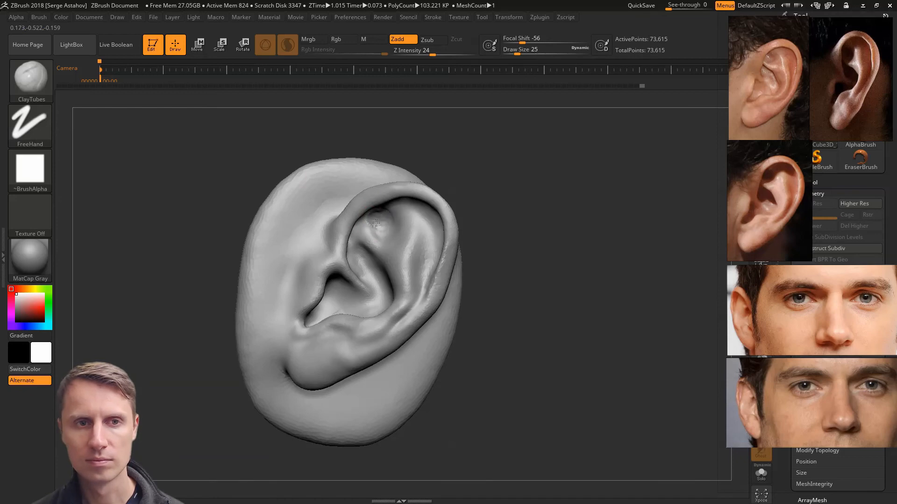
pyautogui.moveTo(256, 166); pyautogui.dragTo(248, 148)
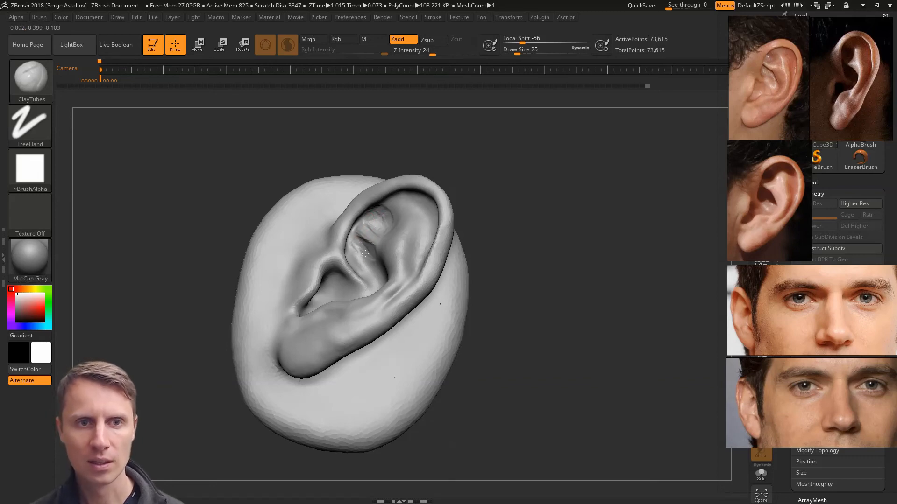
pyautogui.moveTo(363, 250)
pyautogui.mouseDown()
pyautogui.moveTo(368, 255)
pyautogui.moveTo(354, 255)
pyautogui.moveTo(367, 251)
pyautogui.mouseUp()
pyautogui.moveTo(268, 174)
pyautogui.mouseDown()
pyautogui.moveTo(274, 155)
pyautogui.moveTo(310, 176)
pyautogui.mouseUp()
pyautogui.moveTo(379, 248); pyautogui.dragTo(380, 253)
pyautogui.moveTo(258, 178); pyautogui.dragTo(236, 150)
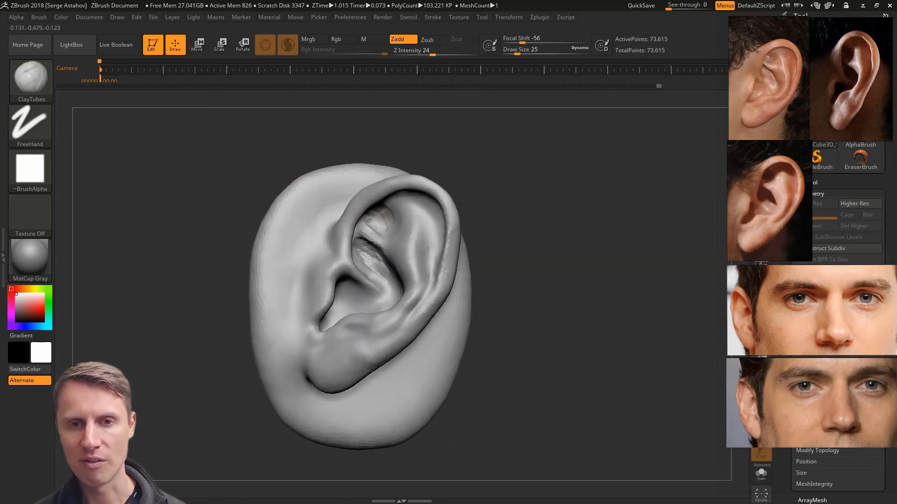
pyautogui.moveTo(296, 160); pyautogui.dragTo(309, 161)
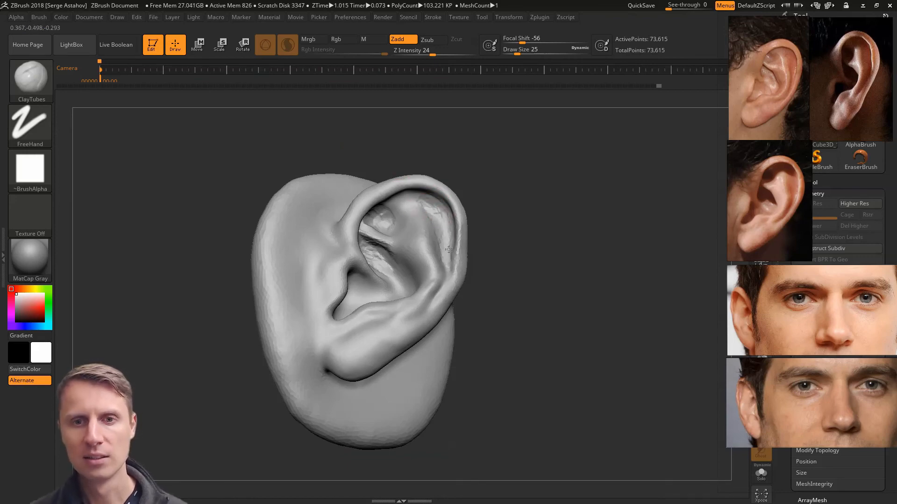
# Fill the groove between the rear helix and antihelix with ClayTubes, and smooth it together with the built-up inner hollows
pyautogui.moveTo(437, 234); pyautogui.dragTo(424, 199)
pyautogui.moveTo(514, 187)
pyautogui.mouseDown()
pyautogui.moveTo(407, 182)
pyautogui.moveTo(472, 194)
pyautogui.mouseUp()
pyautogui.press('shift')
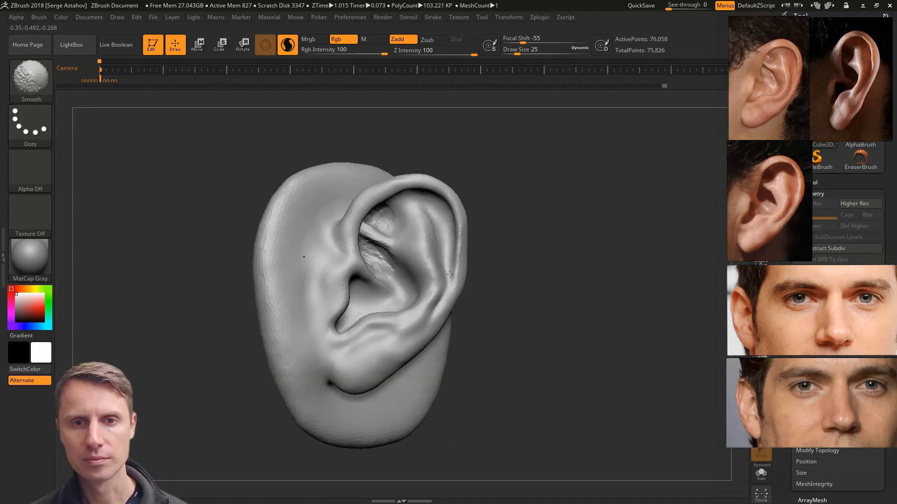
pyautogui.keyDown('shift'); pyautogui.moveTo(450, 274); pyautogui.dragTo(450, 281); pyautogui.keyUp('shift')
pyautogui.keyDown('shift'); pyautogui.moveTo(433, 230); pyautogui.dragTo(419, 205); pyautogui.keyUp('shift')
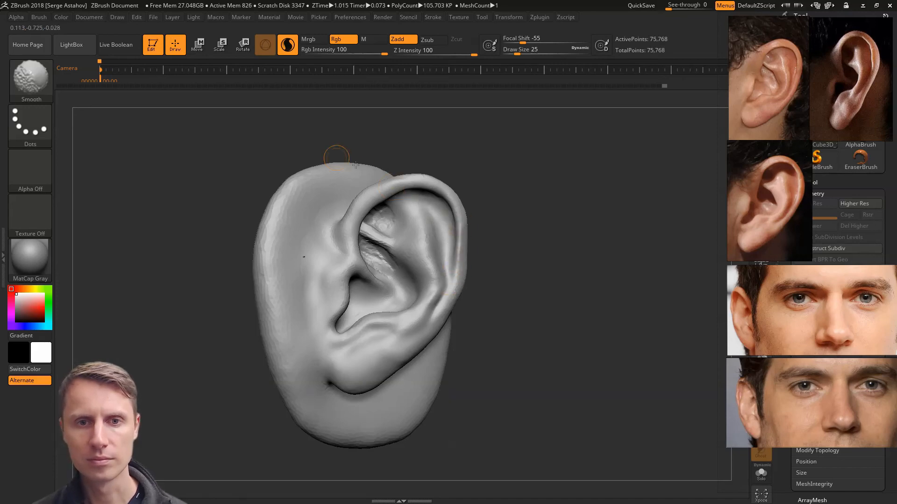
pyautogui.moveTo(320, 149); pyautogui.dragTo(296, 144)
pyautogui.moveTo(379, 225)
pyautogui.keyDown('shift'); pyautogui.mouseDown()
pyautogui.moveTo(385, 214)
pyautogui.moveTo(372, 229)
pyautogui.mouseUp(); pyautogui.keyUp('shift')
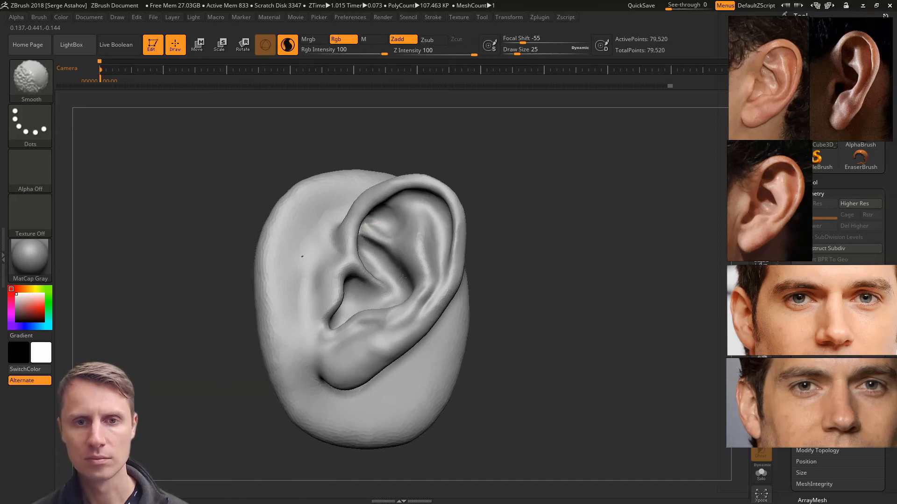
# Build up the helix root running into the concha with ClayTubes and smooth it into the surrounding surface
pyautogui.moveTo(198, 177); pyautogui.dragTo(173, 178)
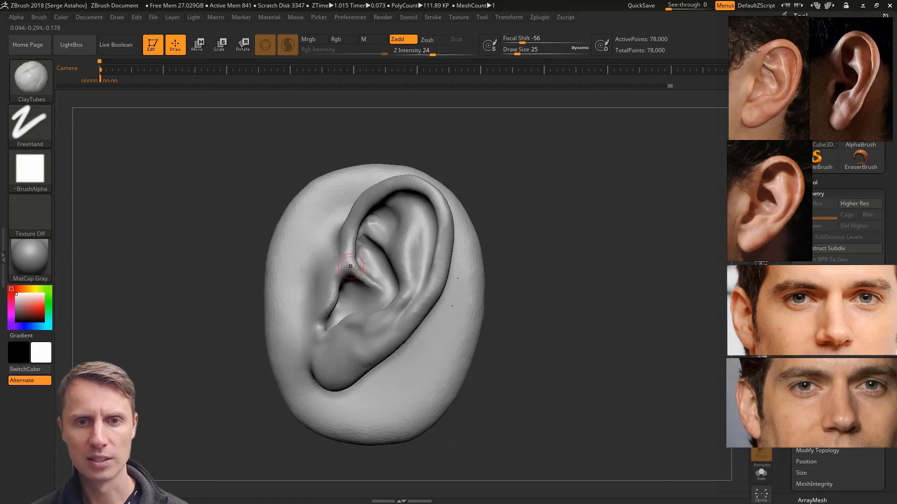
pyautogui.moveTo(230, 214); pyautogui.dragTo(224, 219)
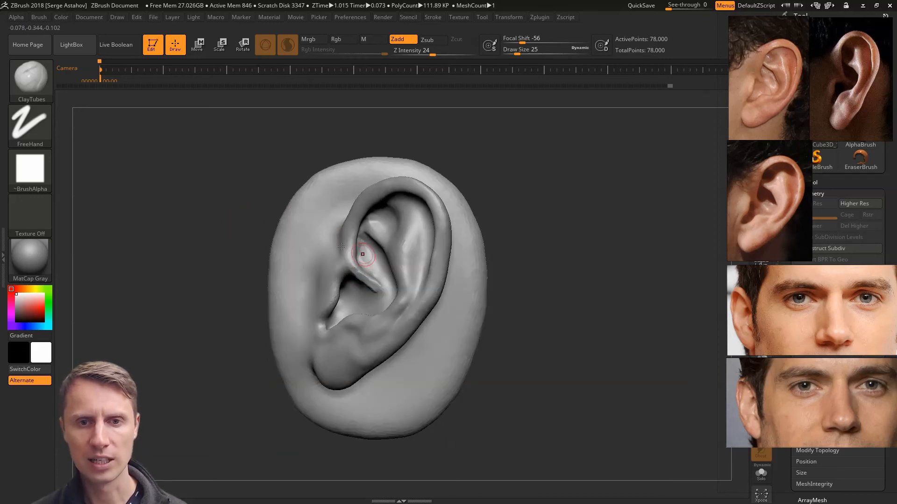
pyautogui.moveTo(362, 254); pyautogui.dragTo(363, 269)
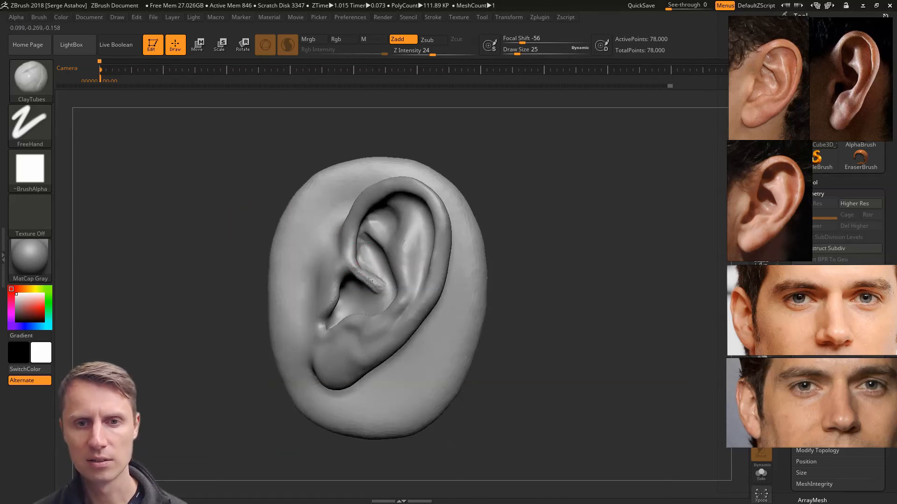
pyautogui.press('shift')
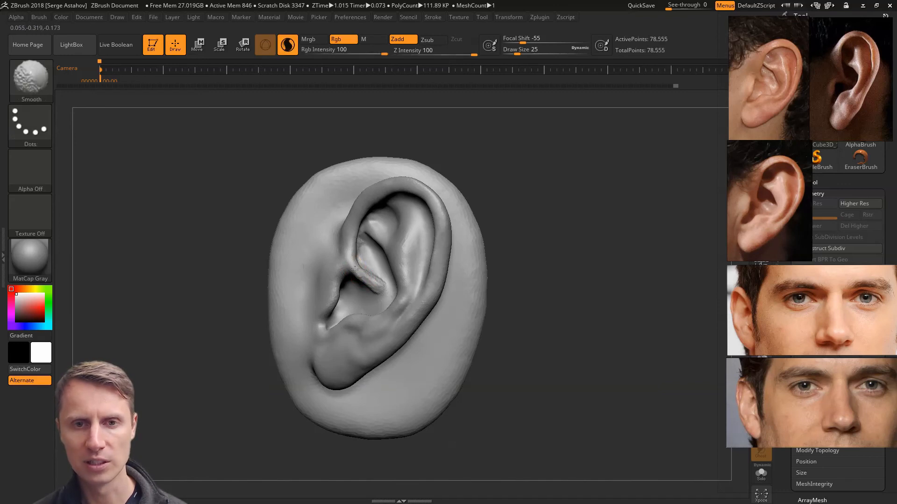
pyautogui.keyDown('shift'); pyautogui.moveTo(366, 277); pyautogui.dragTo(368, 225); pyautogui.keyUp('shift')
pyautogui.keyDown('shift'); pyautogui.moveTo(202, 188); pyautogui.dragTo(205, 186); pyautogui.keyUp('shift')
# Smooth the outer edge of the ear as seen from the front, using draw sizes 74 and 39
pyautogui.moveTo(191, 278)
pyautogui.keyDown('alt'); pyautogui.mouseDown()
pyautogui.moveTo(182, 238)
pyautogui.moveTo(315, 266)
pyautogui.mouseUp(); pyautogui.keyUp('alt')
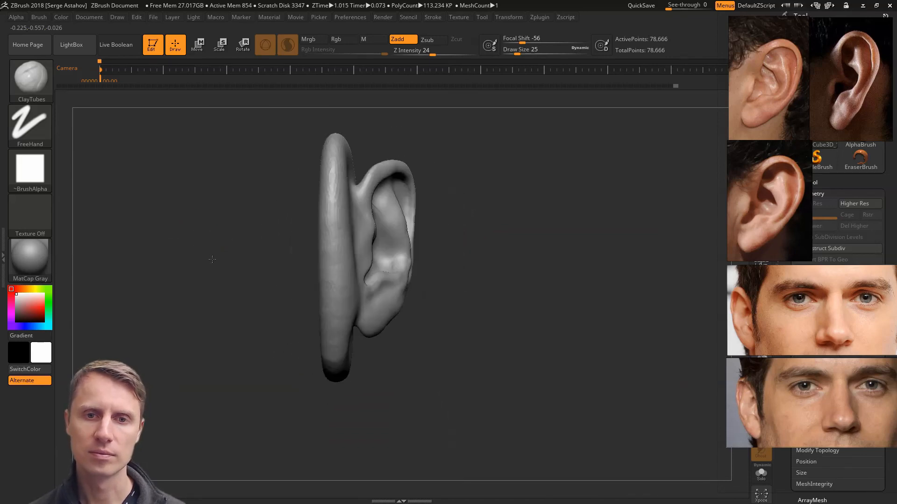
pyautogui.press('s')
pyautogui.moveTo(414, 234); pyautogui.dragTo(424, 234)
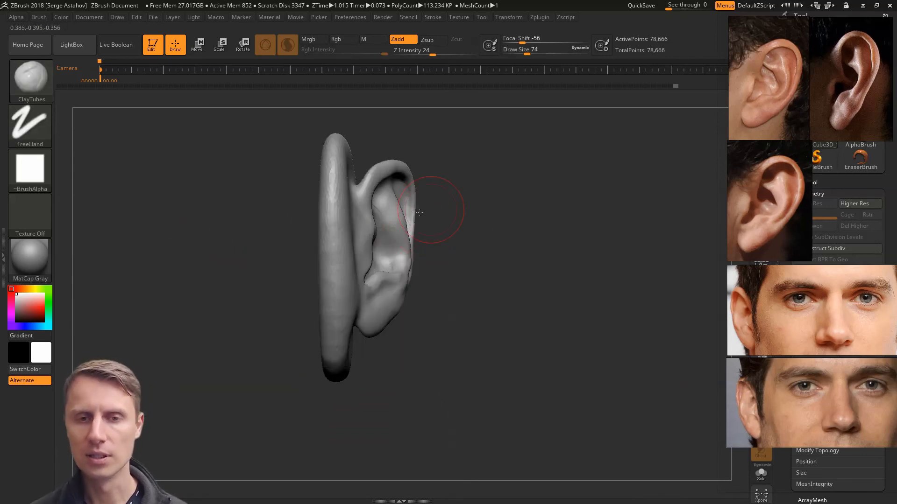
pyautogui.moveTo(404, 263)
pyautogui.keyDown('shift'); pyautogui.mouseDown()
pyautogui.moveTo(415, 270)
pyautogui.moveTo(402, 256)
pyautogui.moveTo(408, 262)
pyautogui.moveTo(408, 247)
pyautogui.mouseUp(); pyautogui.keyUp('shift')
pyautogui.press('s')
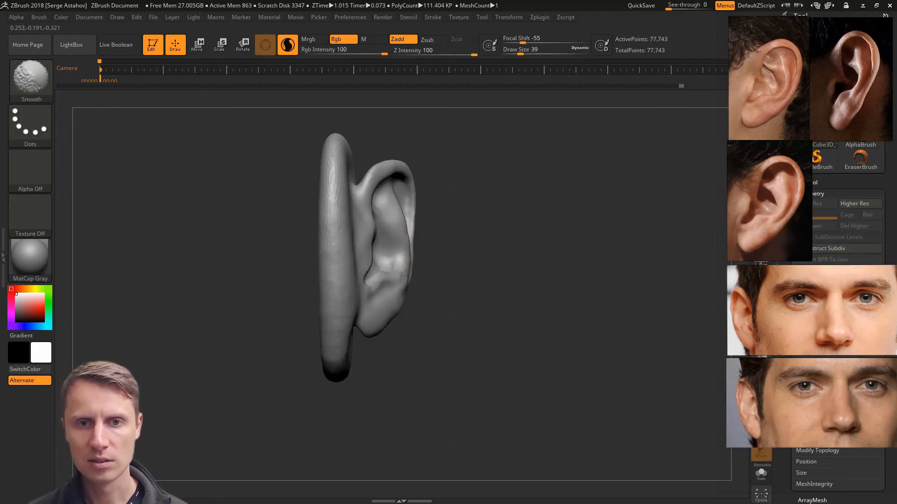
# Adjust the outer helix contour in the front view with the Move Topological brush at draw sizes 80 and 128
pyautogui.press('b')
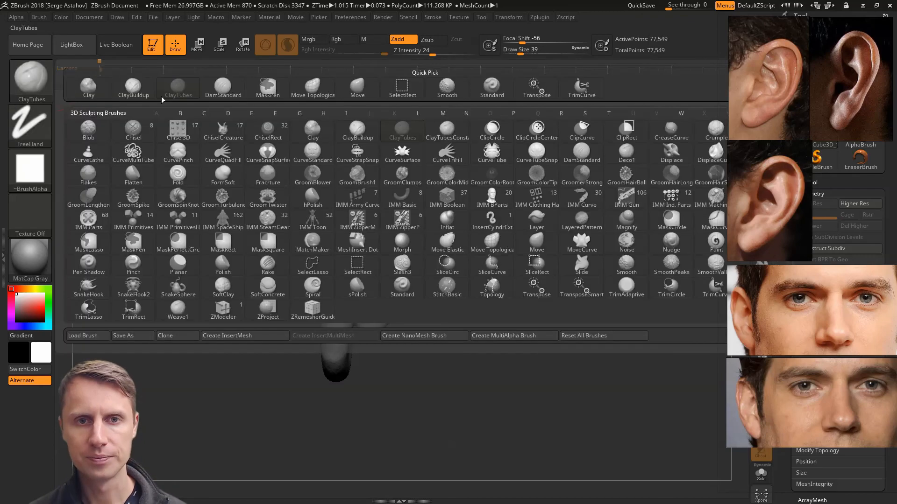
pyautogui.click(316, 84)
pyautogui.press('space')
pyautogui.moveTo(377, 209); pyautogui.dragTo(384, 208)
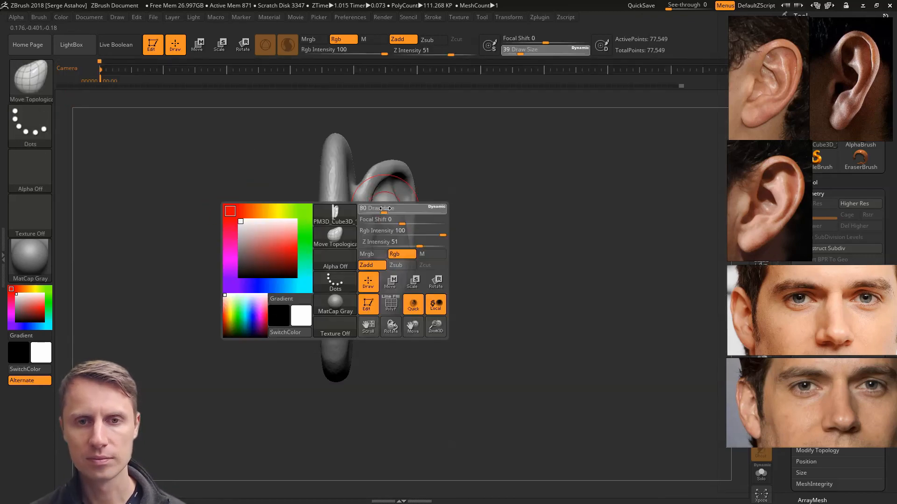
pyautogui.press('space')
pyautogui.moveTo(449, 228); pyautogui.dragTo(414, 228)
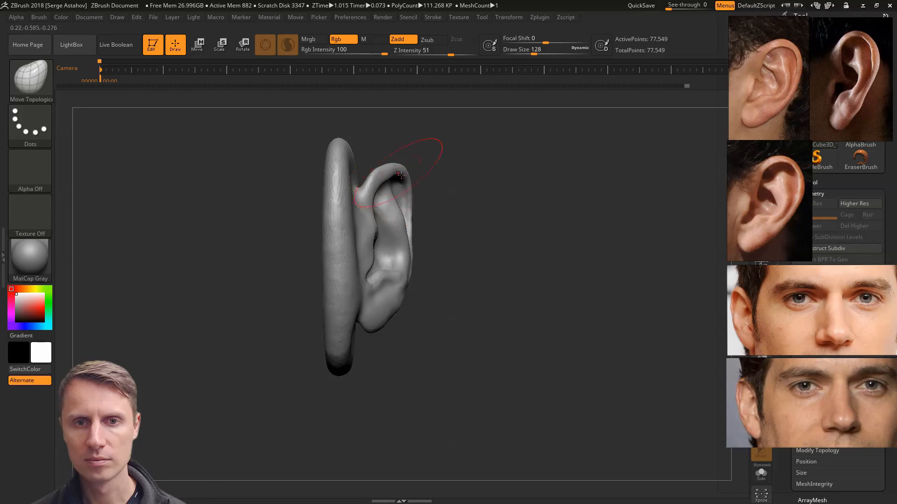
# Reshape the ear's front-view profile and inner edge with the Move brush at draw sizes 192 and 101
pyautogui.press('space')
pyautogui.moveTo(403, 251); pyautogui.dragTo(411, 251)
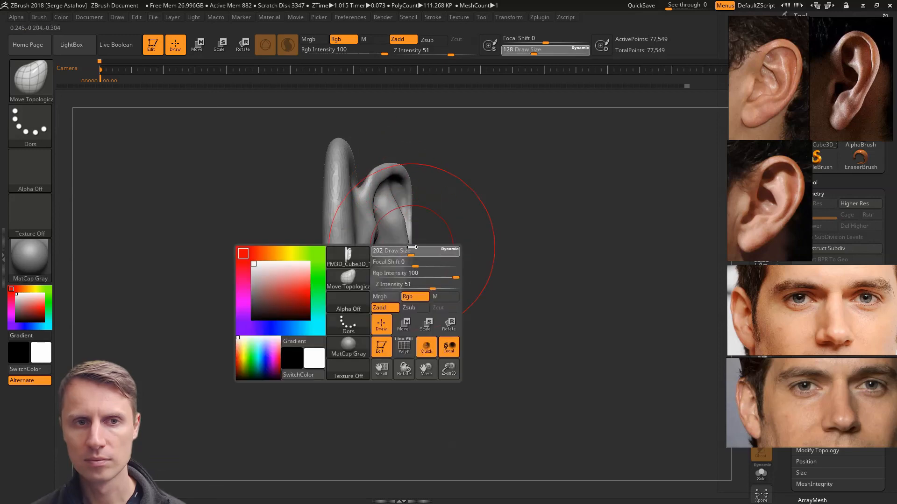
pyautogui.click(35, 83)
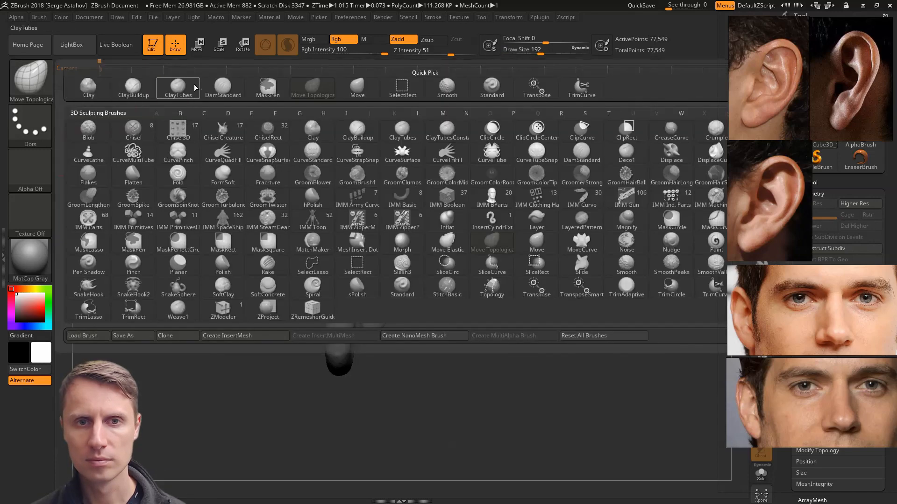
pyautogui.click(348, 87)
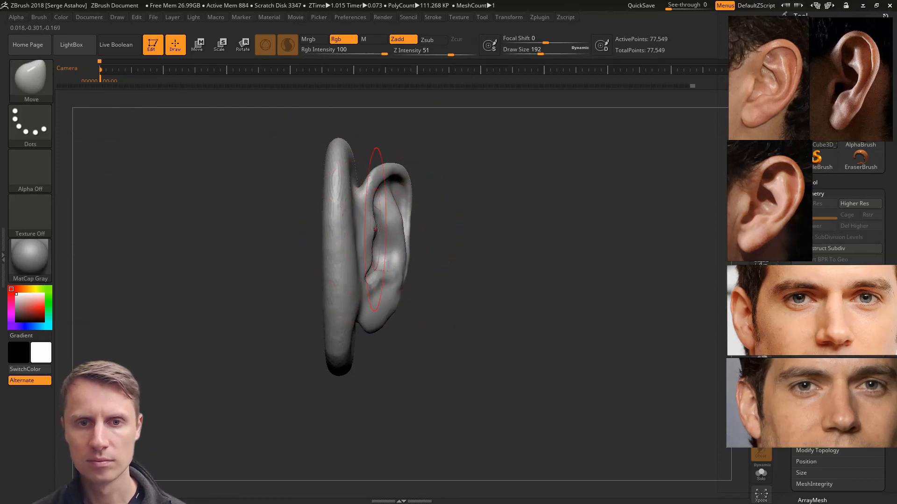
pyautogui.press('space')
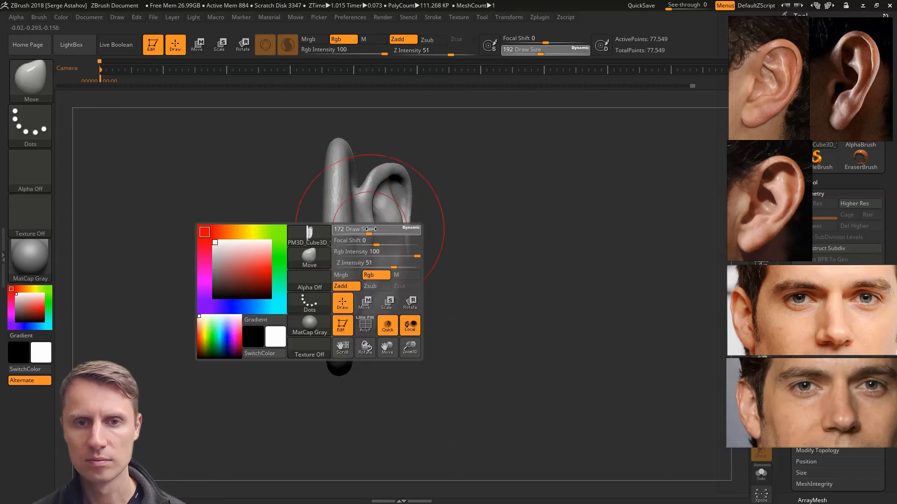
pyautogui.moveTo(370, 228); pyautogui.dragTo(360, 228)
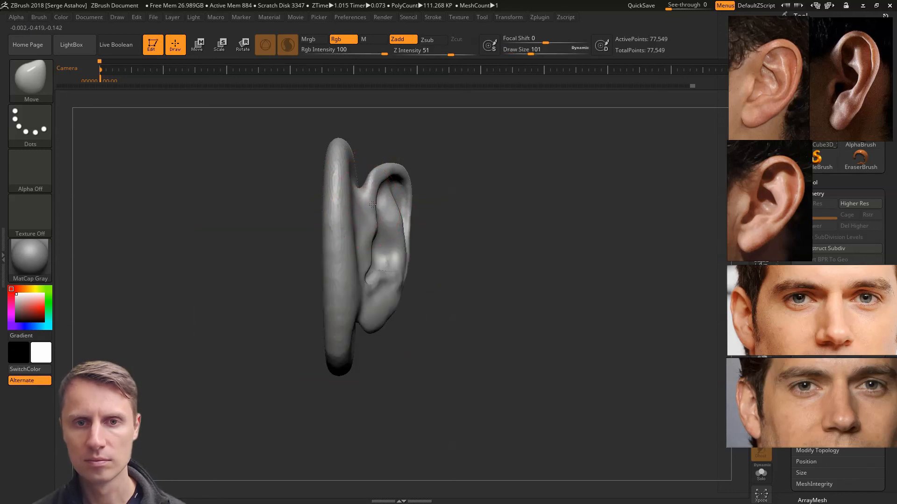
pyautogui.moveTo(371, 227); pyautogui.dragTo(310, 204, button='right')
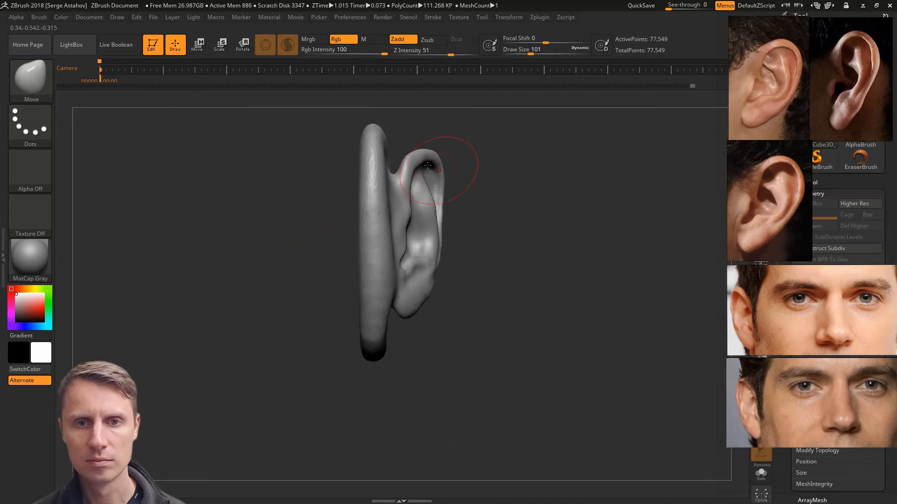
# Refine the helix, antihelix and lobe contours in the front view with the Move brush at draw sizes between 77 and 197
pyautogui.press('space')
pyautogui.click(398, 211)
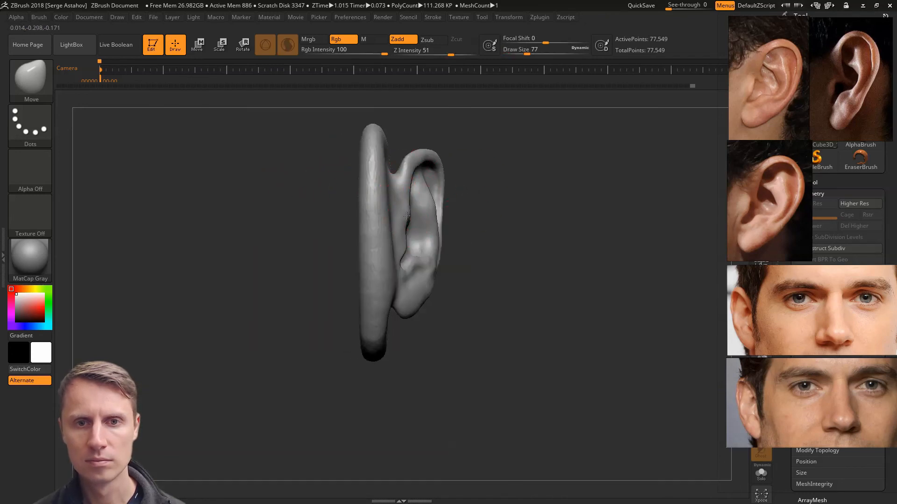
pyautogui.press('space')
pyautogui.click(422, 195)
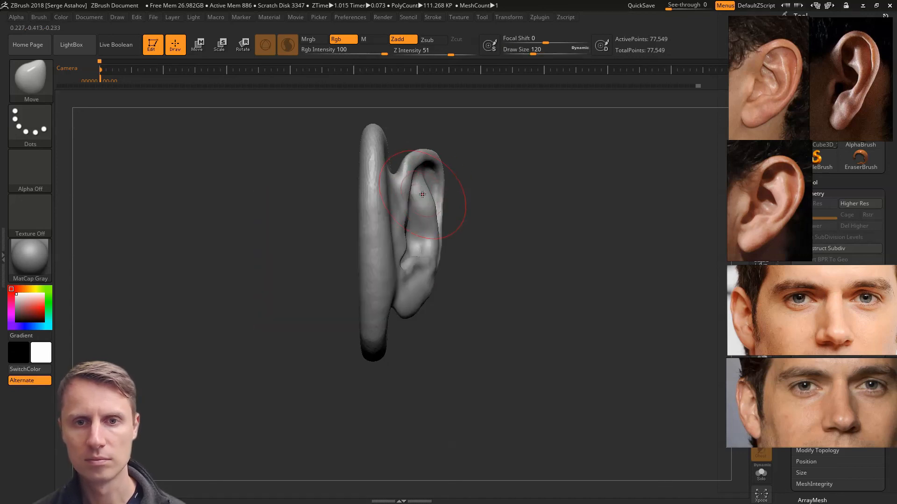
pyautogui.press('space')
pyautogui.click(435, 216)
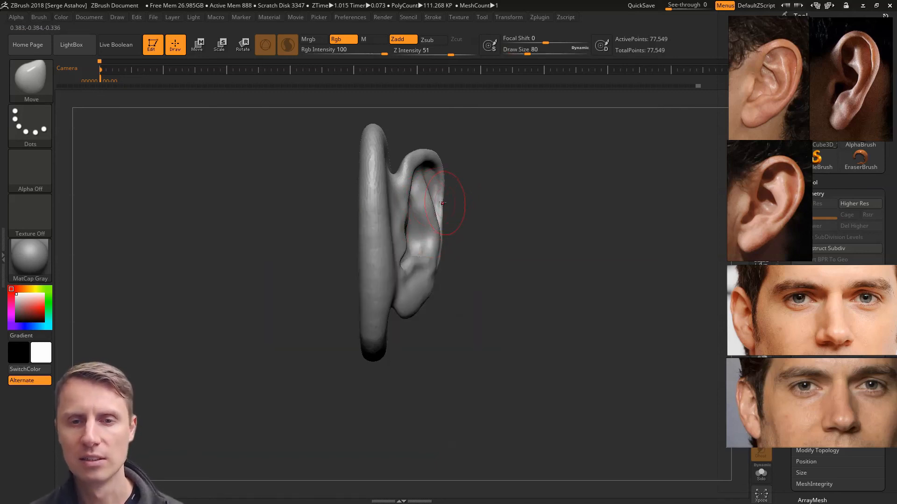
pyautogui.press('space')
pyautogui.click(427, 181)
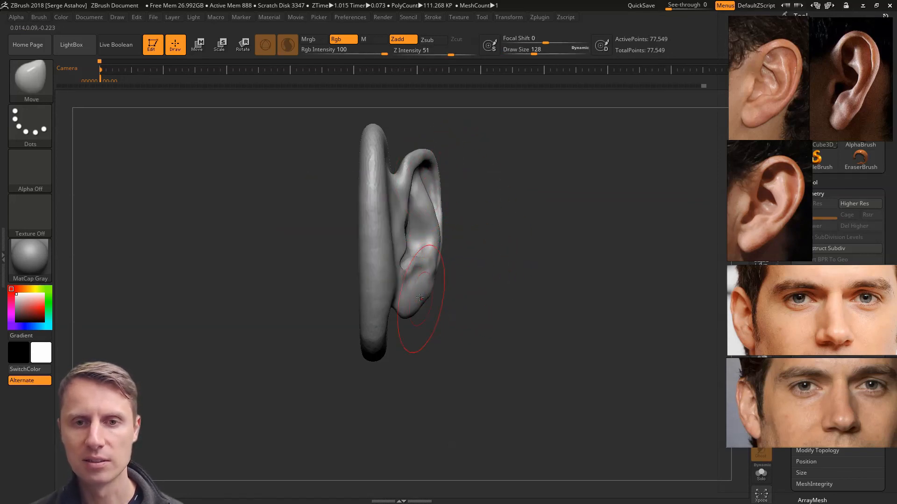
pyautogui.press('space')
pyautogui.moveTo(441, 251)
pyautogui.mouseDown()
pyautogui.moveTo(449, 251)
pyautogui.moveTo(431, 243)
pyautogui.moveTo(304, 258)
pyautogui.moveTo(245, 292)
pyautogui.moveTo(234, 278)
pyautogui.moveTo(272, 290)
pyautogui.moveTo(246, 280)
pyautogui.moveTo(290, 274)
pyautogui.moveTo(288, 288)
pyautogui.mouseUp()
# Carve a groove along the back of the helix rim with the DamStandard brush at draw size 25 and smooth the upper rim
pyautogui.click(40, 80)
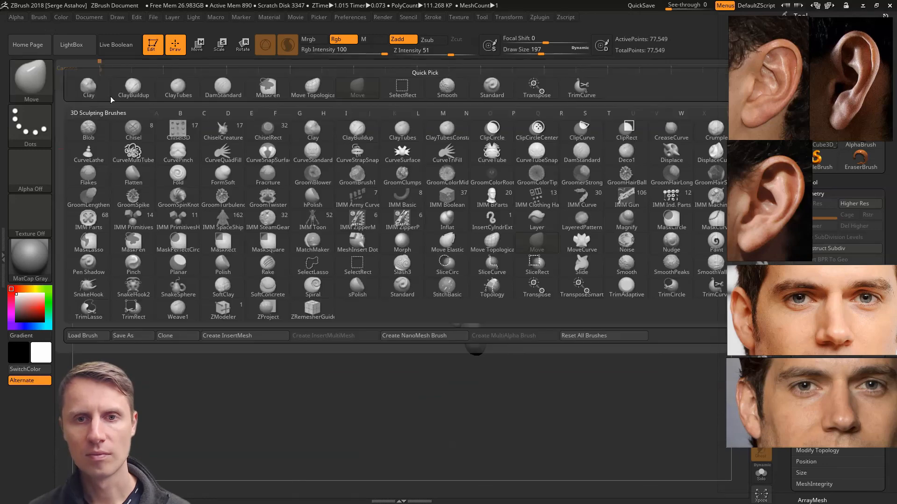
pyautogui.click(582, 155)
pyautogui.keyDown('alt'); pyautogui.moveTo(330, 181); pyautogui.dragTo(338, 210); pyautogui.keyUp('alt')
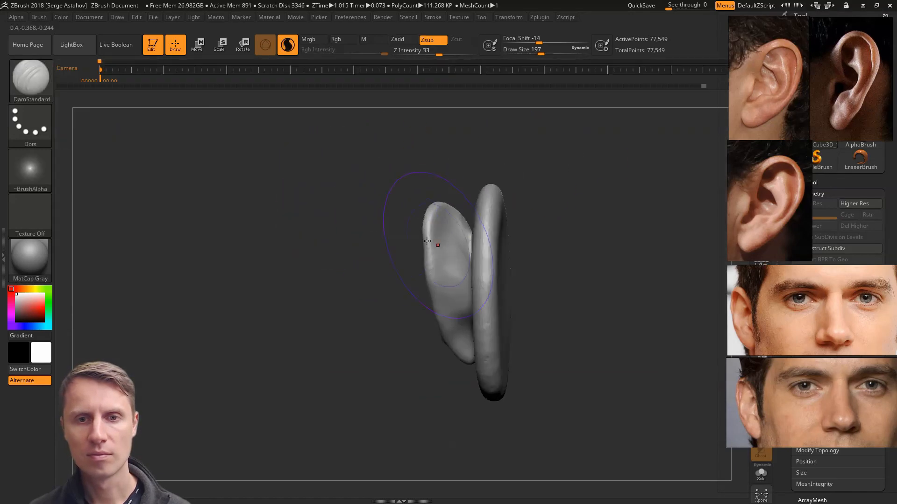
pyautogui.press('space')
pyautogui.moveTo(435, 236); pyautogui.dragTo(410, 236)
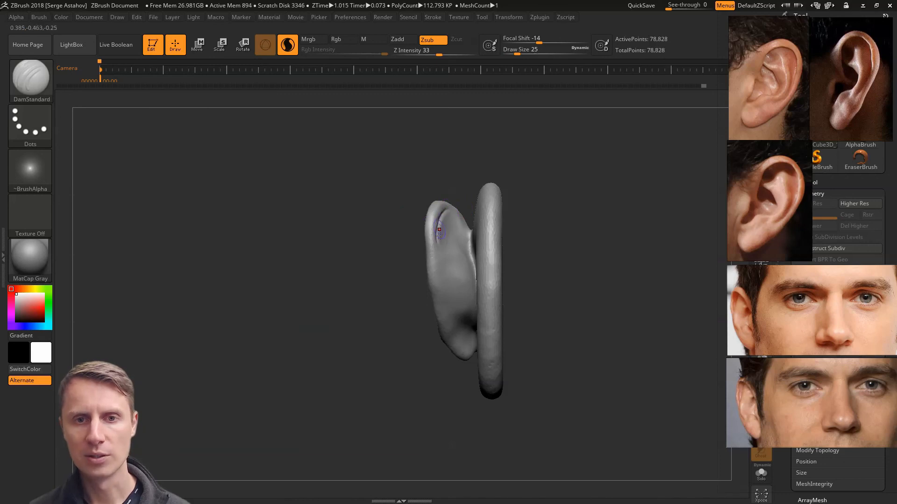
pyautogui.moveTo(439, 232)
pyautogui.mouseDown()
pyautogui.moveTo(444, 295)
pyautogui.moveTo(406, 263)
pyautogui.mouseUp()
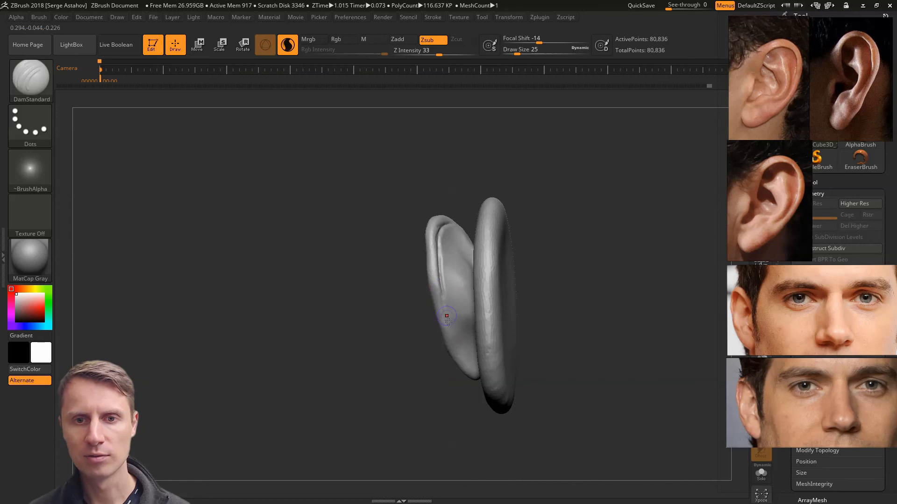
pyautogui.moveTo(445, 307); pyautogui.dragTo(447, 318)
pyautogui.moveTo(382, 289)
pyautogui.mouseDown()
pyautogui.moveTo(459, 284)
pyautogui.moveTo(460, 252)
pyautogui.moveTo(443, 223)
pyautogui.moveTo(400, 242)
pyautogui.mouseUp()
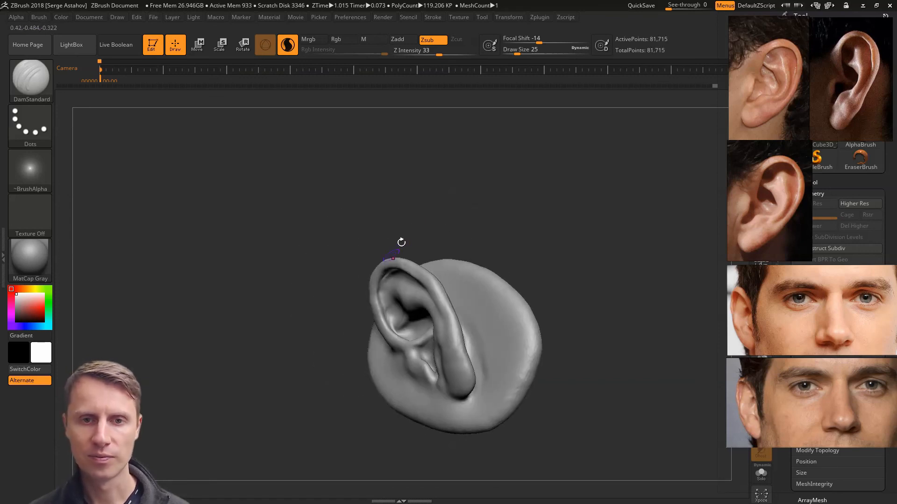
pyautogui.press('shift')
pyautogui.keyDown('shift'); pyautogui.moveTo(385, 281); pyautogui.dragTo(397, 269); pyautogui.keyUp('shift')
pyautogui.moveTo(361, 234)
pyautogui.mouseDown()
pyautogui.moveTo(344, 309)
pyautogui.moveTo(334, 293)
pyautogui.moveTo(327, 297)
pyautogui.mouseUp()
# Build up the back of the ear along the helix rim with the ClayTubes brush at draw size 25
pyautogui.click(37, 79)
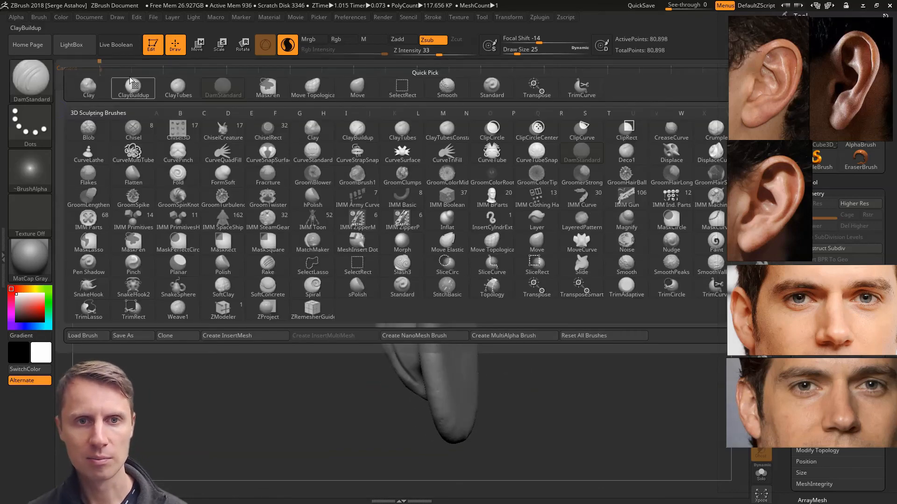
pyautogui.click(166, 93)
pyautogui.moveTo(393, 259); pyautogui.dragTo(380, 275)
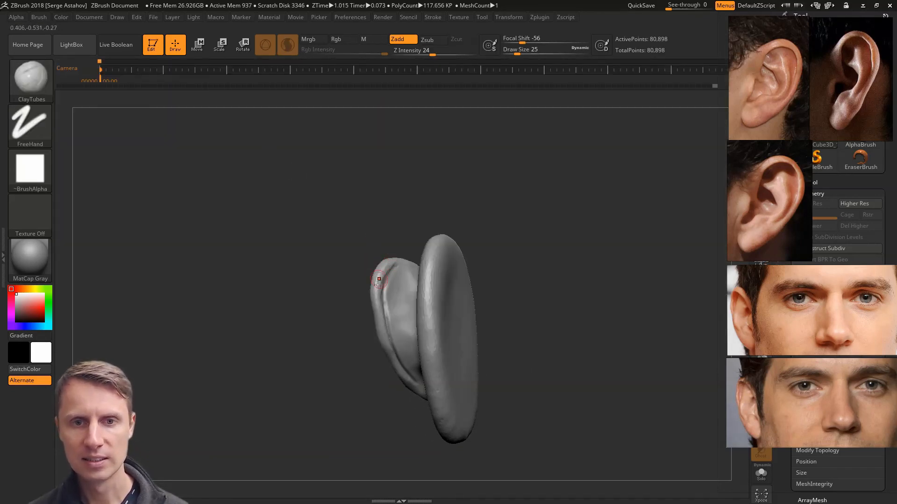
pyautogui.moveTo(321, 298); pyautogui.dragTo(377, 266)
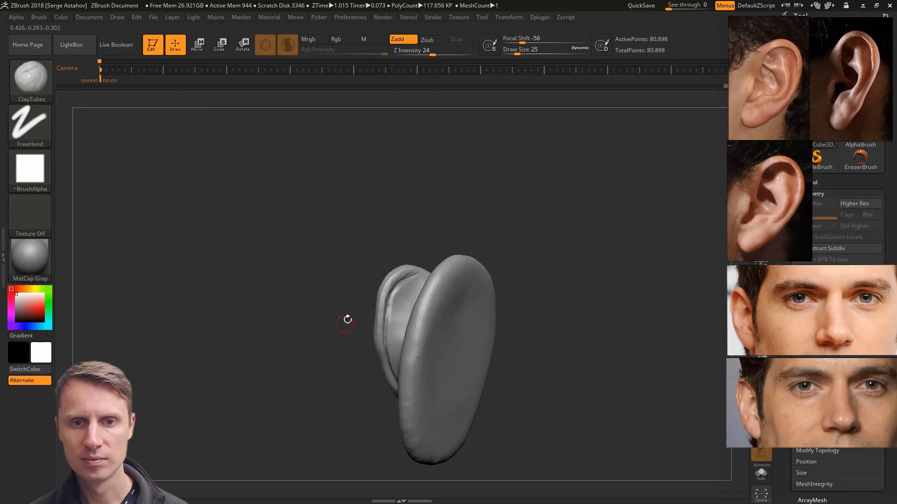
pyautogui.moveTo(347, 320); pyautogui.dragTo(380, 349)
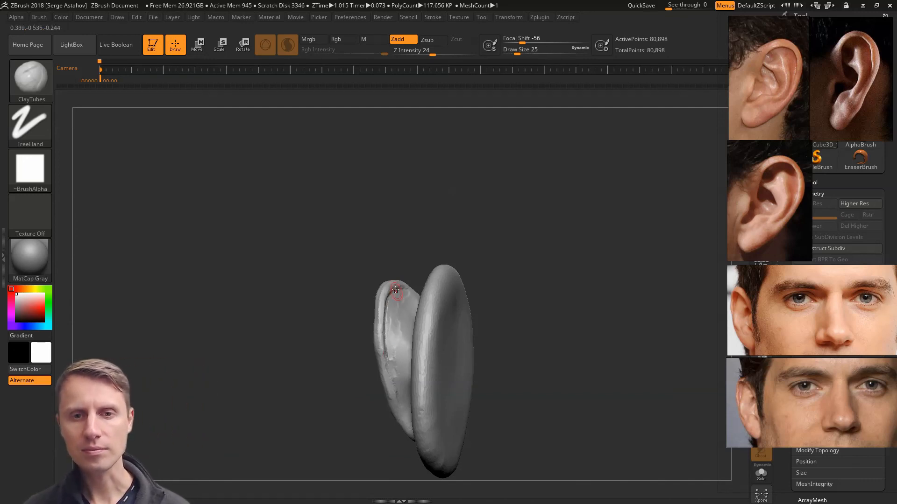
# Blend the added clay on the back of the ear and helix rim with the Smooth brush at draw size 37
pyautogui.press('space')
pyautogui.moveTo(399, 304)
pyautogui.mouseDown()
pyautogui.moveTo(381, 268)
pyautogui.moveTo(396, 280)
pyautogui.moveTo(390, 340)
pyautogui.mouseUp()
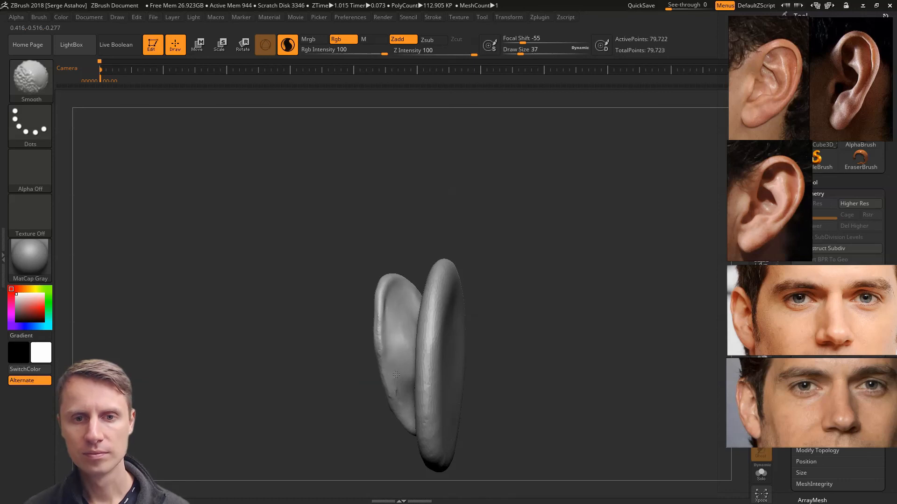
pyautogui.moveTo(378, 294)
pyautogui.keyDown('shift'); pyautogui.mouseDown()
pyautogui.moveTo(380, 307)
pyautogui.moveTo(381, 275)
pyautogui.mouseUp(); pyautogui.keyUp('shift')
pyautogui.moveTo(355, 262); pyautogui.dragTo(339, 250)
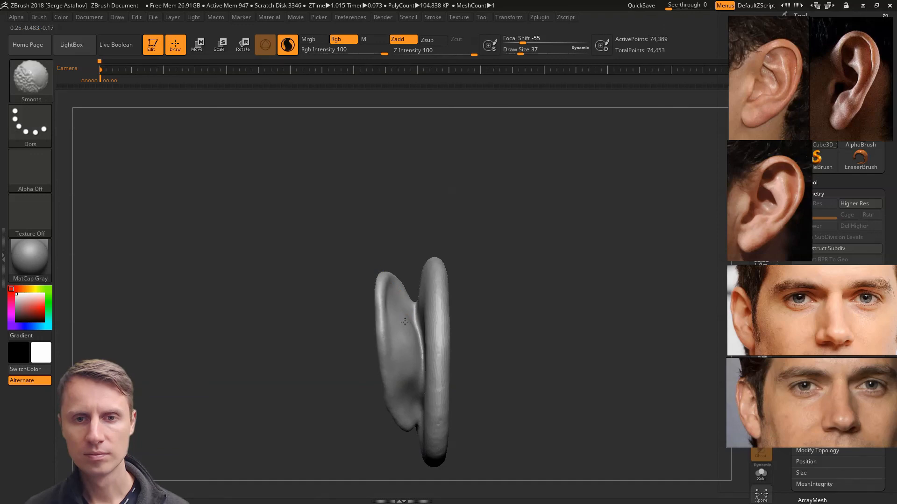
pyautogui.keyDown('shift'); pyautogui.moveTo(405, 321); pyautogui.dragTo(404, 322); pyautogui.keyUp('shift')
pyautogui.moveTo(316, 292)
pyautogui.mouseDown()
pyautogui.moveTo(322, 338)
pyautogui.moveTo(266, 238)
pyautogui.mouseUp()
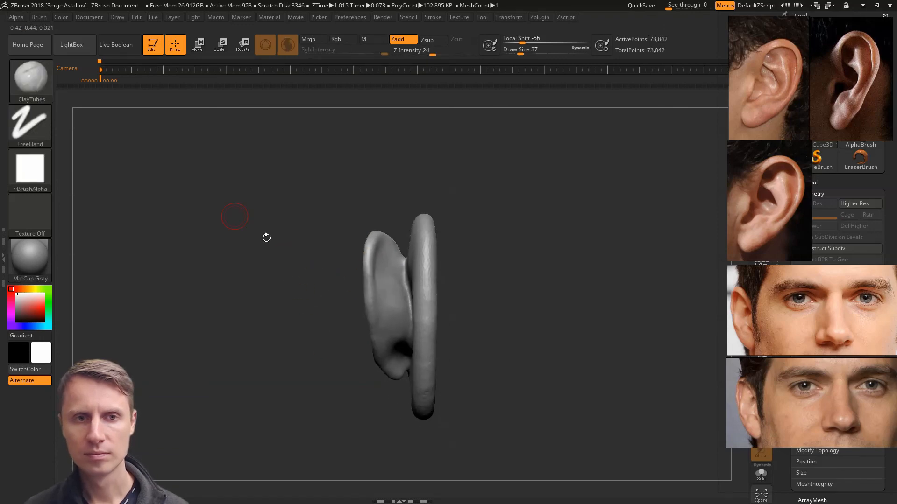
# Reshape the back of the ear where it joins the base with the Move Topological brush at draw size 101
pyautogui.press('b')
pyautogui.press('m')
pyautogui.press('t')
pyautogui.moveTo(315, 178)
pyautogui.mouseDown()
pyautogui.moveTo(403, 292)
pyautogui.moveTo(413, 293)
pyautogui.moveTo(405, 323)
pyautogui.mouseUp()
pyautogui.press('space')
pyautogui.moveTo(403, 276); pyautogui.dragTo(405, 275)
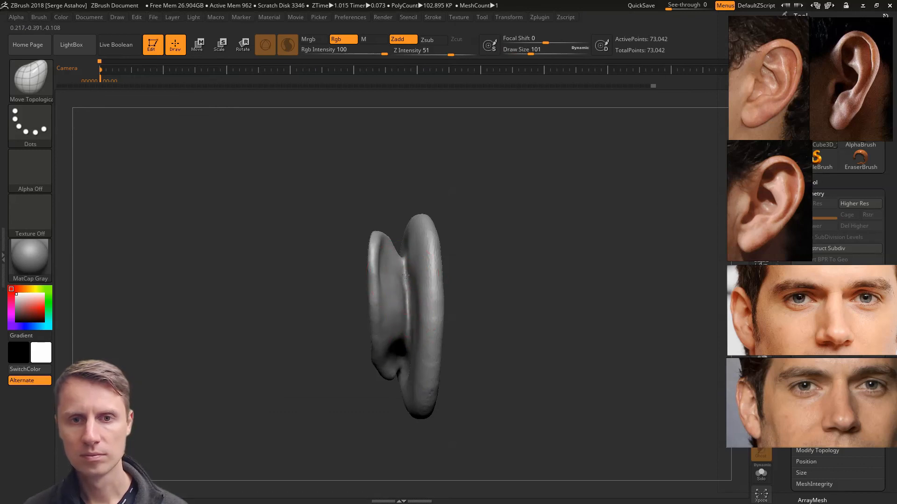
# Adjust the upper curve of the helix in the side view with the Move Topological brush at draw size 71
pyautogui.moveTo(346, 272); pyautogui.dragTo(293, 305)
pyautogui.moveTo(283, 230); pyautogui.dragTo(272, 238)
pyautogui.press('space')
pyautogui.moveTo(418, 221); pyautogui.dragTo(428, 212)
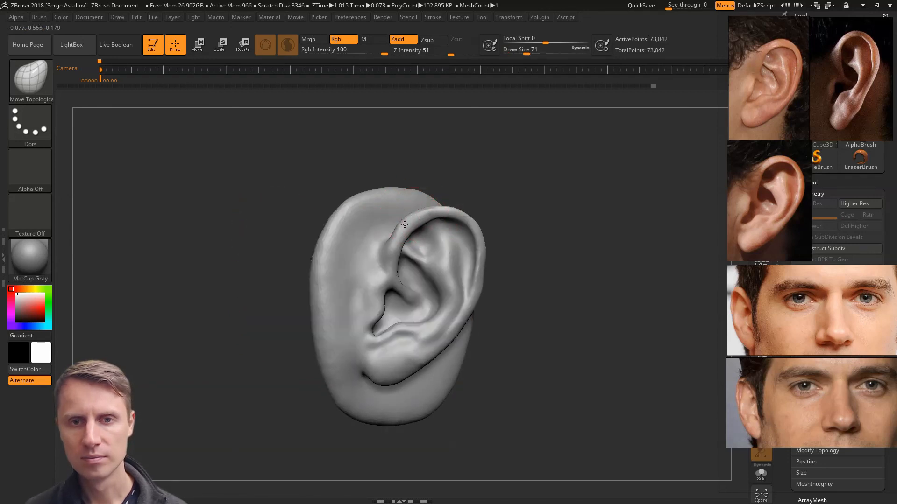
pyautogui.moveTo(512, 206); pyautogui.dragTo(500, 214)
pyautogui.moveTo(606, 275); pyautogui.dragTo(591, 260)
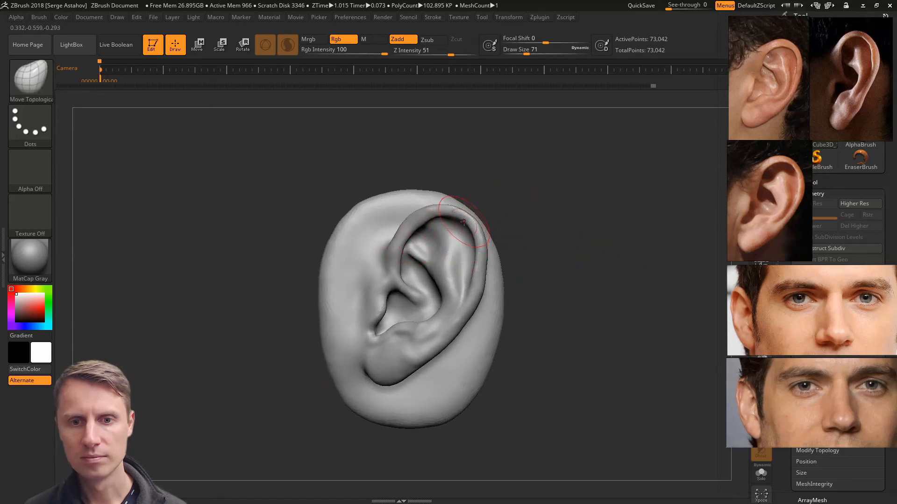
pyautogui.moveTo(547, 321); pyautogui.dragTo(556, 325)
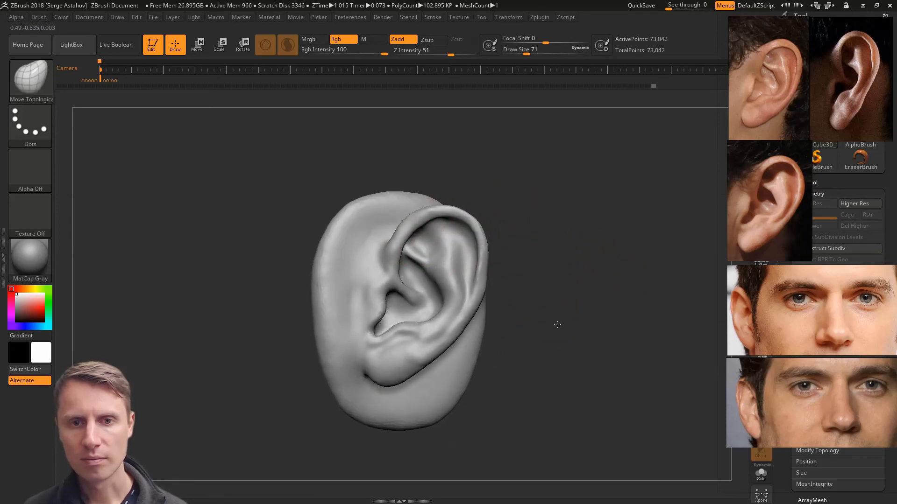
# Refine the earlobe area with the Move Topological brush and smooth the surface at draw size 44
pyautogui.press('space')
pyautogui.moveTo(435, 361)
pyautogui.mouseDown()
pyautogui.moveTo(404, 356)
pyautogui.moveTo(397, 339)
pyautogui.moveTo(395, 358)
pyautogui.mouseUp()
pyautogui.press('space')
pyautogui.press('shift')
pyautogui.moveTo(564, 327)
pyautogui.keyDown('alt'); pyautogui.mouseDown()
pyautogui.moveTo(552, 322)
pyautogui.moveTo(569, 339)
pyautogui.mouseUp(); pyautogui.keyUp('alt')
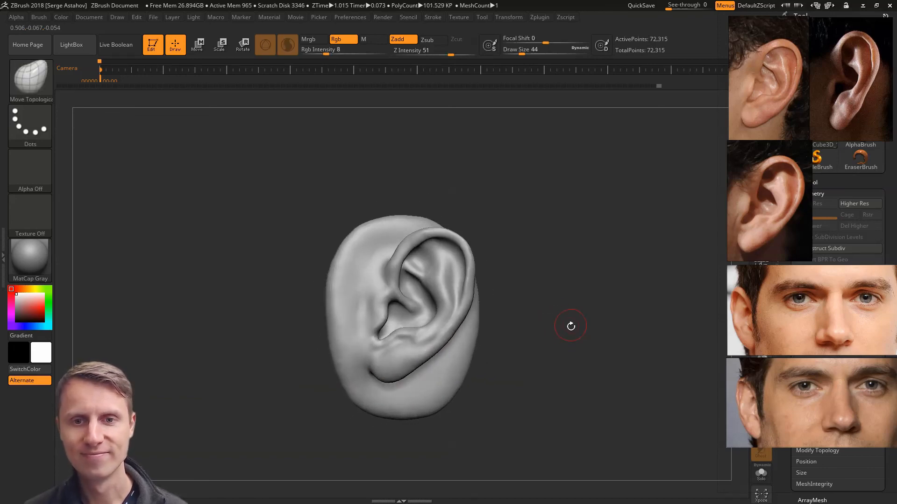